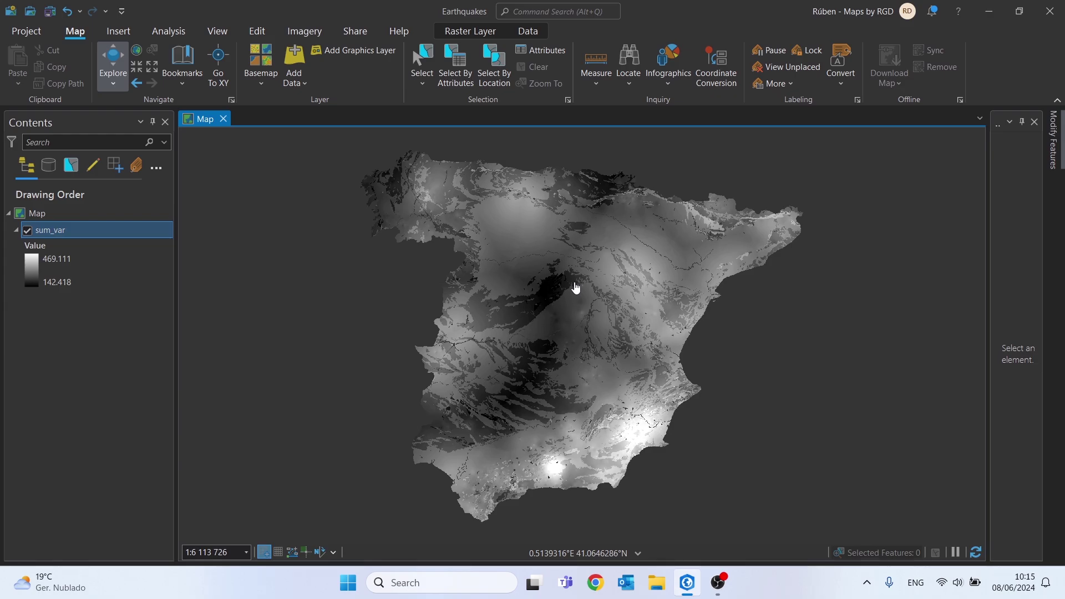
Step: Remove the sum_var raster layer from the map
left_click(55, 259)
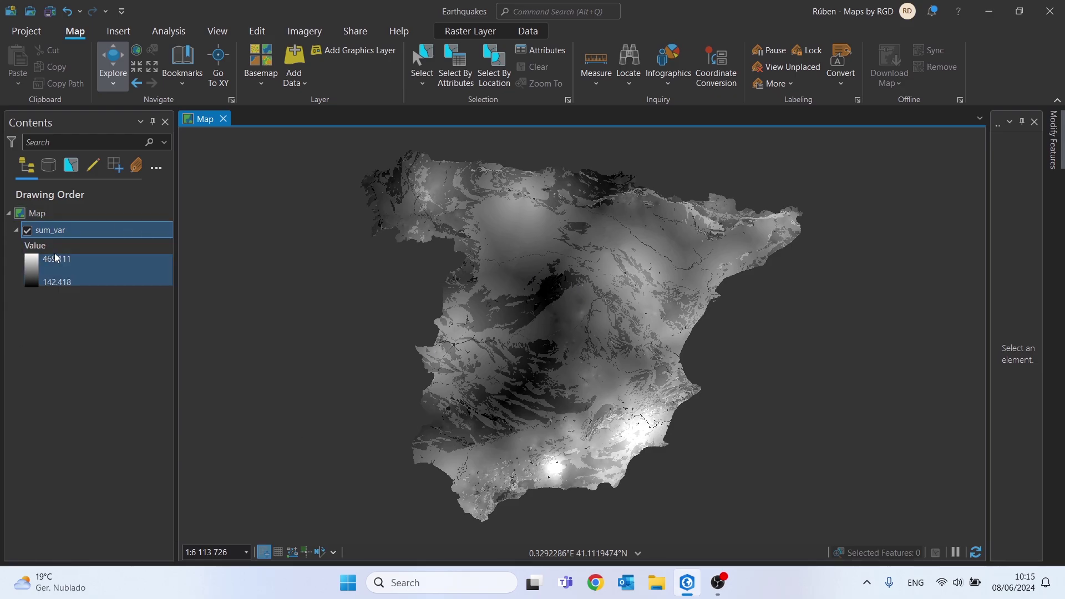
left_click(39, 235)
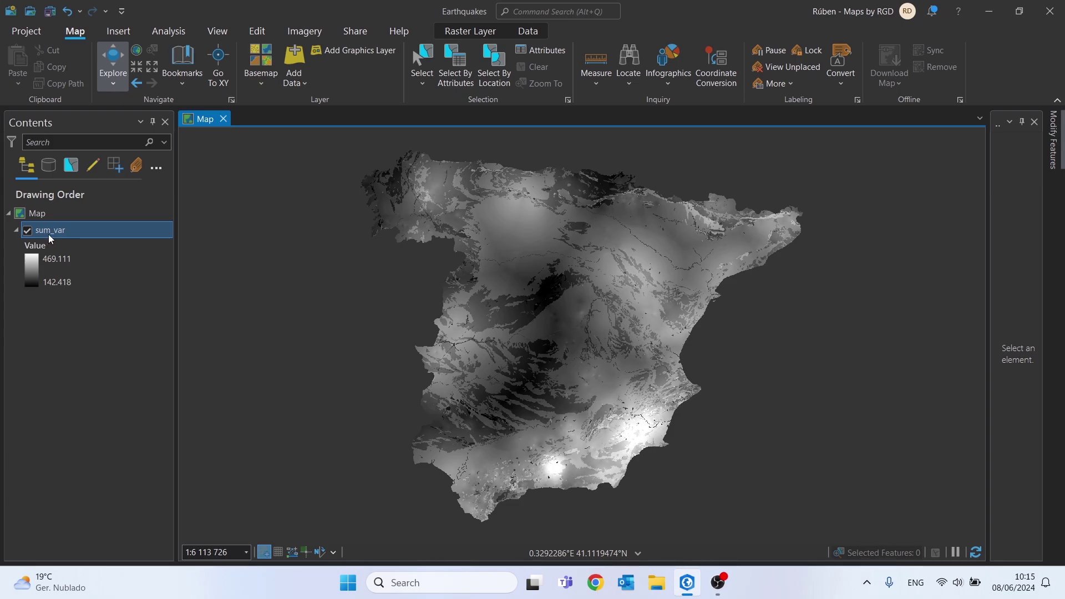
right_click(48, 234)
left_click(78, 174)
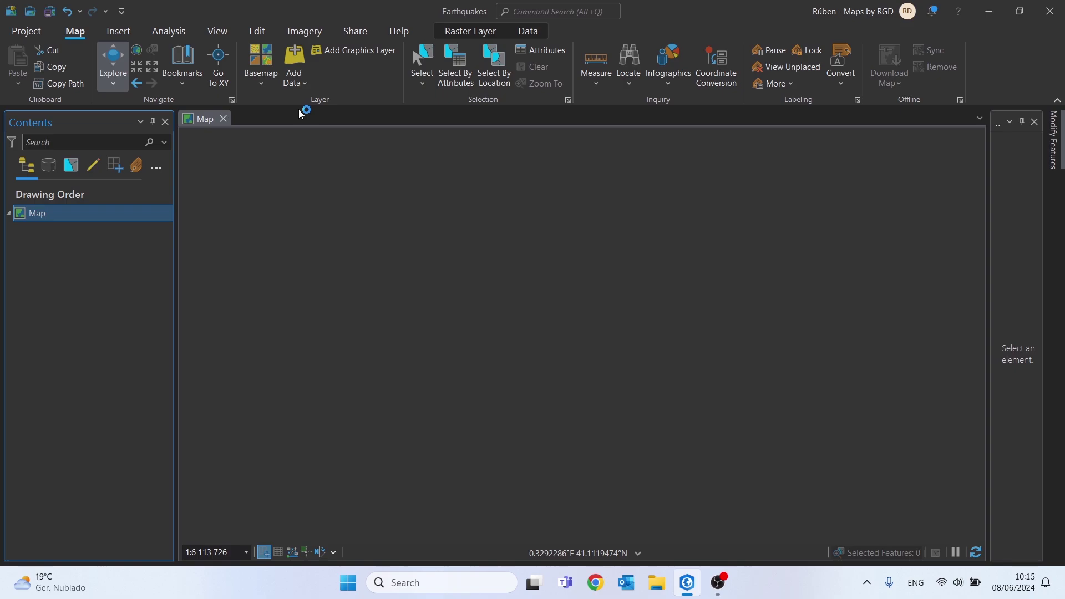
Step: Add the rasters rc_ed_faults, rc_idw_depth, rc_idw_mag, rc_kd_faults, rc_kd_quakes and rc_speed from the Earthquakes Spain Susceptibility Map folder to the map
left_click(294, 55)
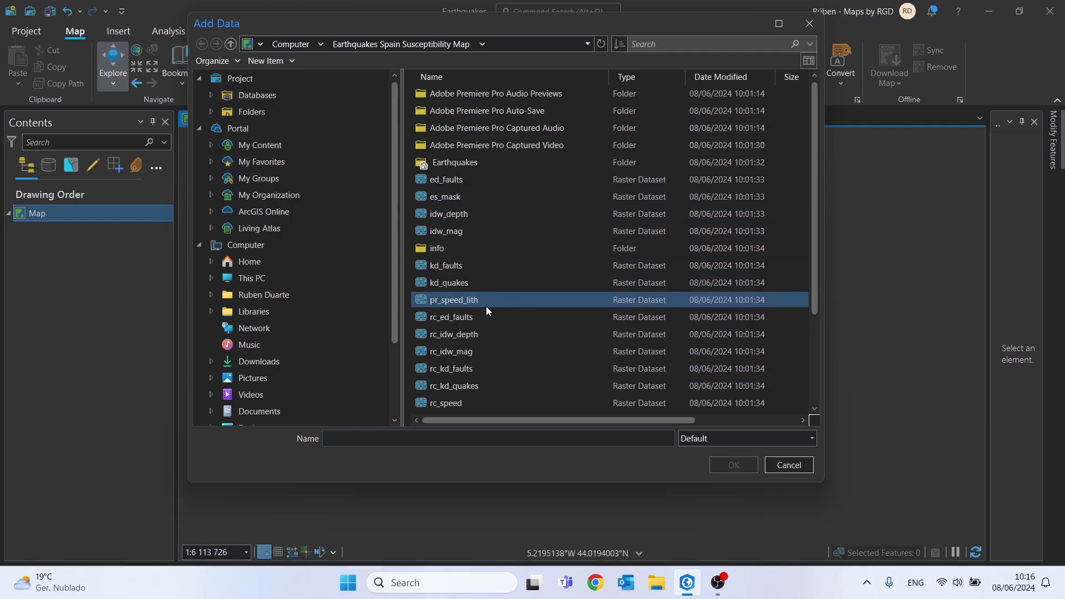
left_click(479, 79)
scroll(381, 351, "down", 2)
scroll(547, 260, "down", 3)
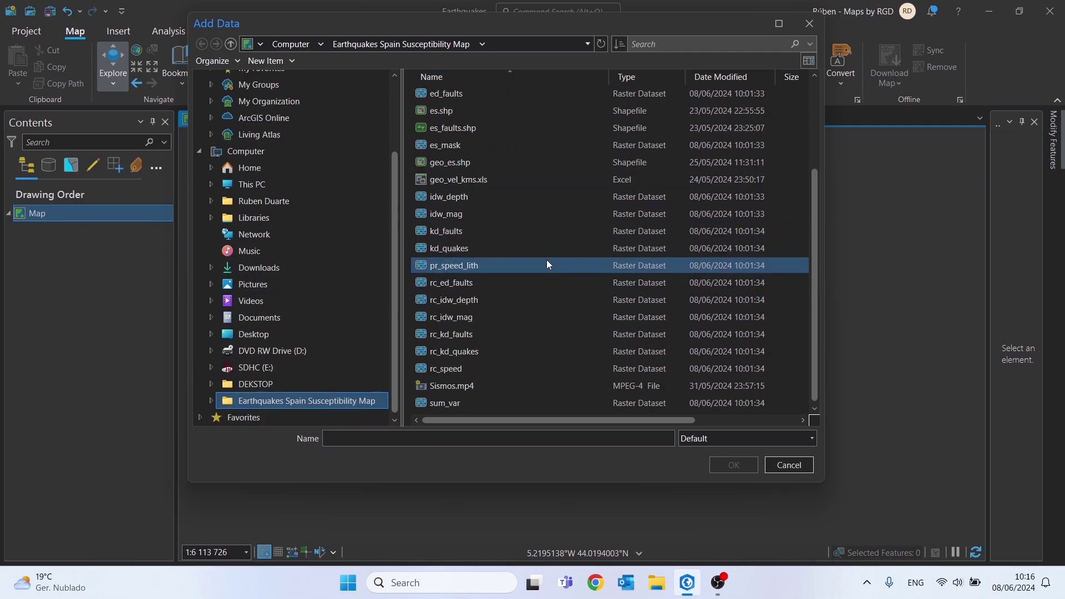
left_click(442, 368)
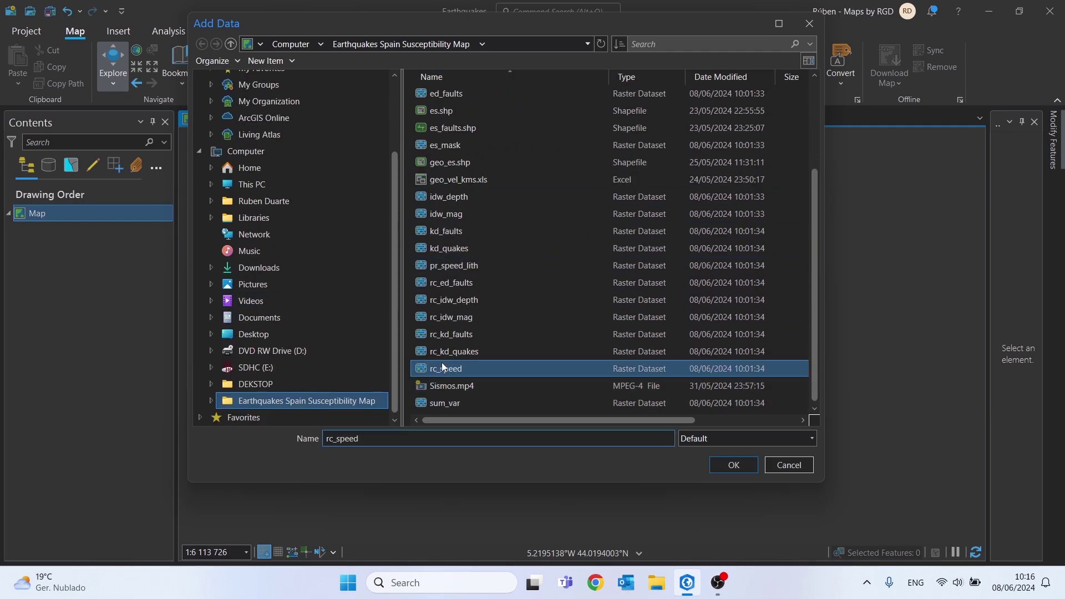
left_click(445, 282, "shift")
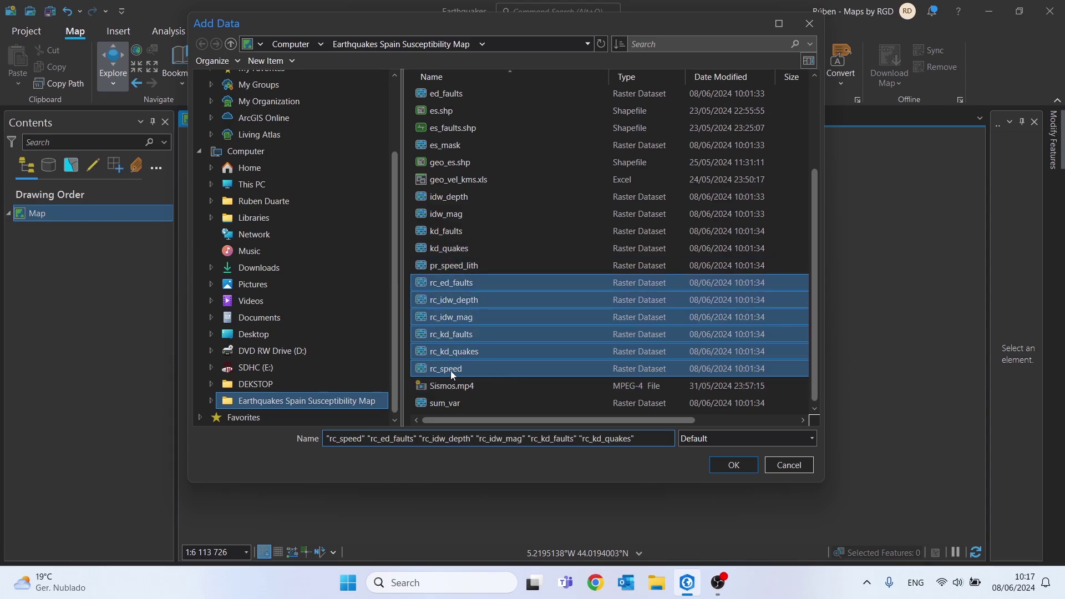
left_click(732, 466)
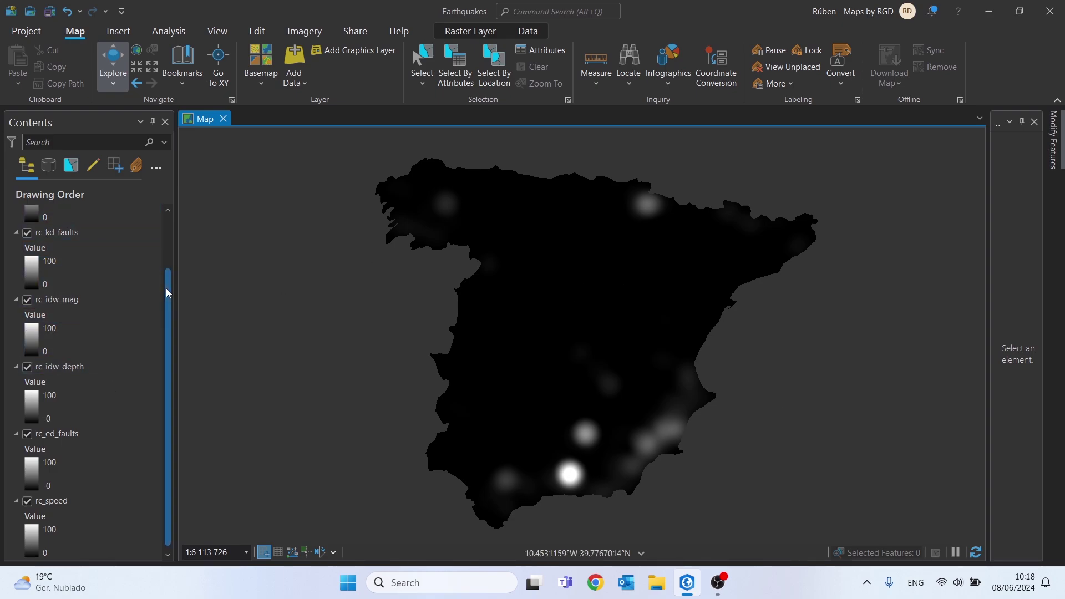
scroll(169, 260, "up", 2)
scroll(159, 332, "down", 2)
scroll(144, 233, "up", 2)
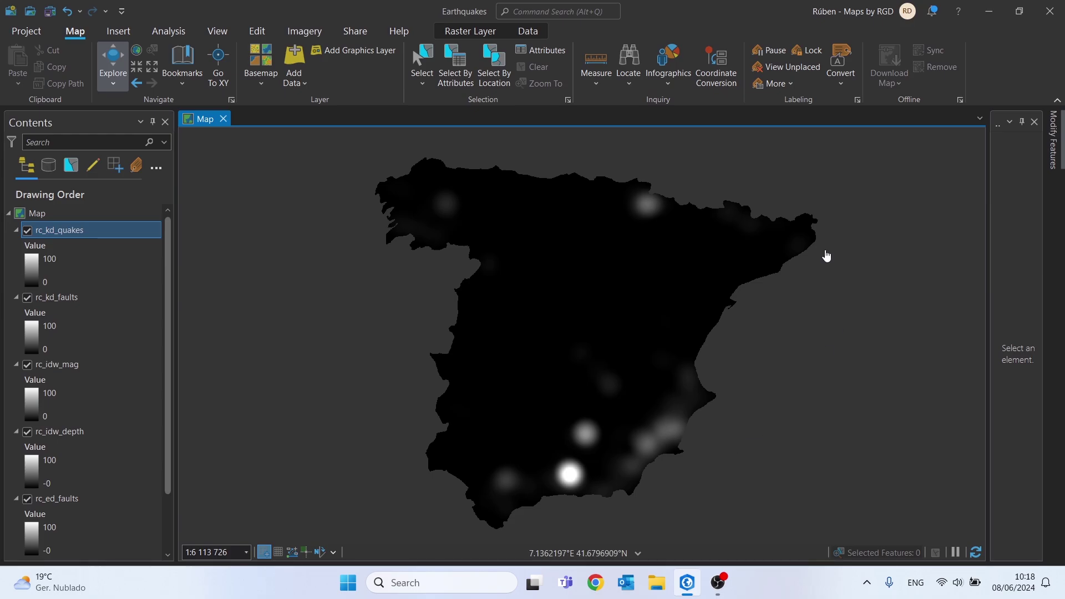
Step: Minimize the map project and open the AHP_Earthquakes workbook from the desktop in Excel
left_click(991, 10)
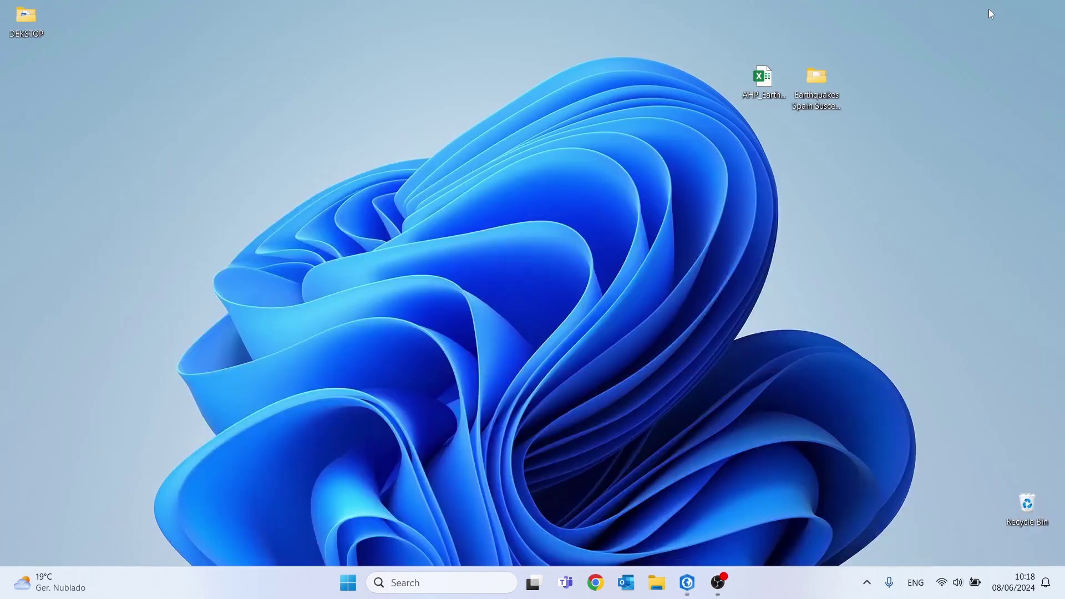
left_click(762, 85)
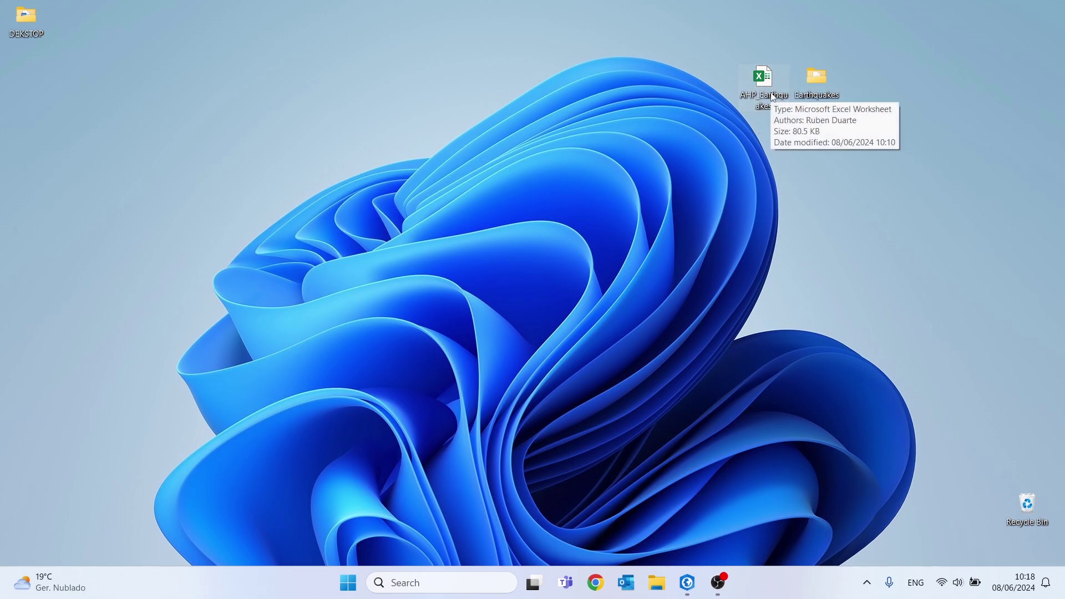
double_click(775, 98)
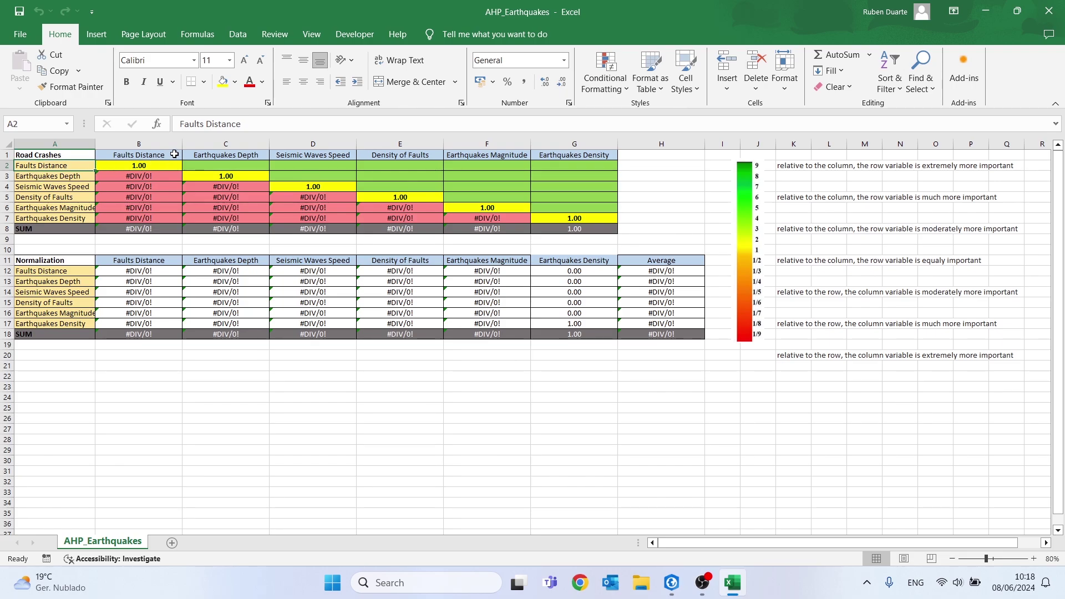
Step: Examine the variables in the row and column headers of the pairwise comparison matrix
left_click(219, 158)
left_click(53, 168)
left_click(286, 159)
left_click(50, 165)
left_click(408, 159)
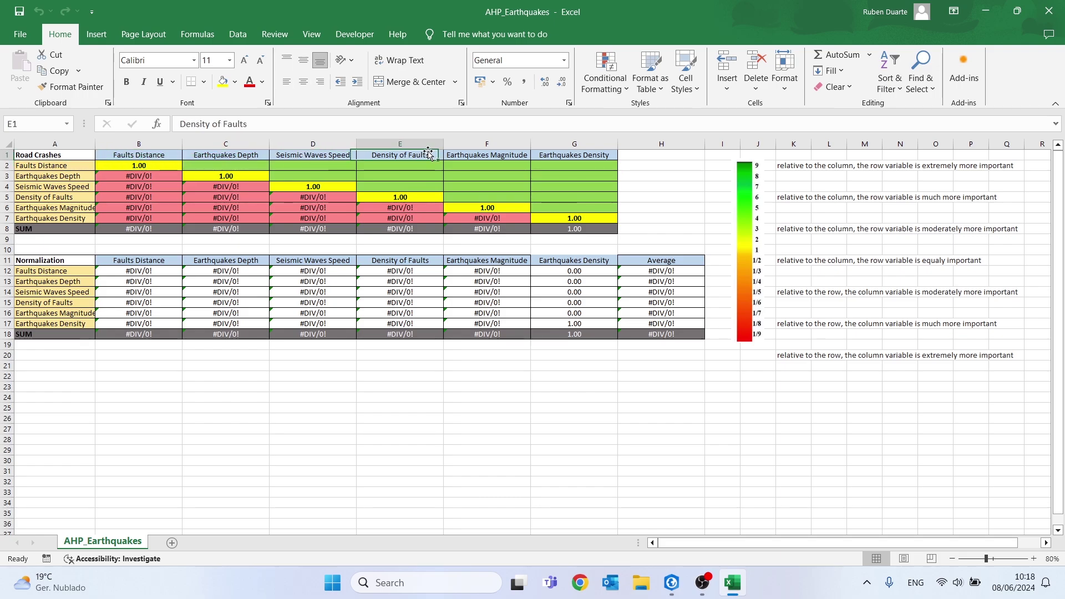
left_click(508, 159)
left_click(575, 155)
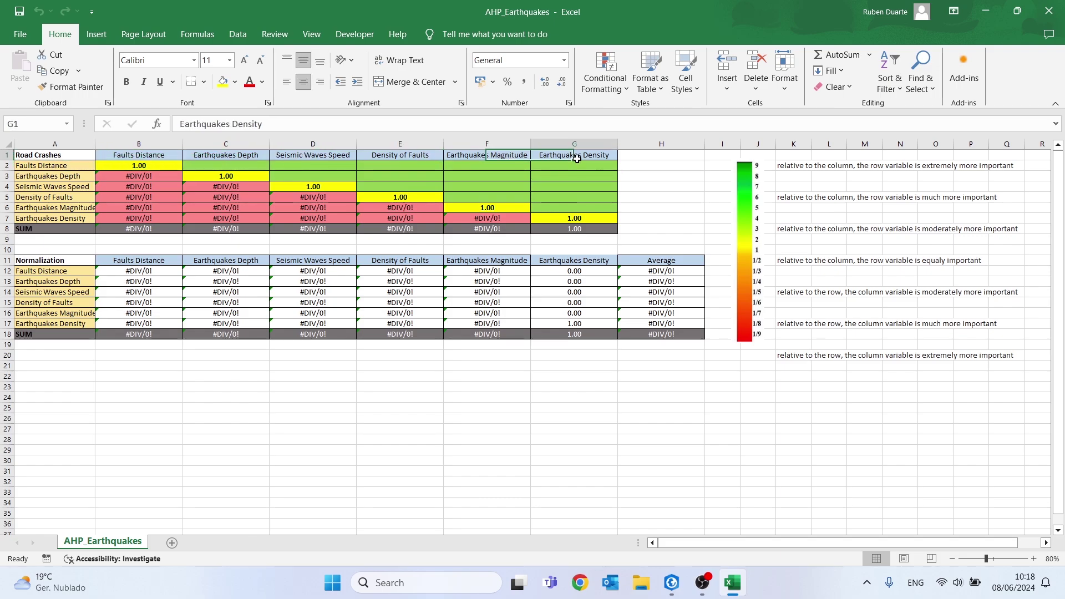
left_click(45, 179)
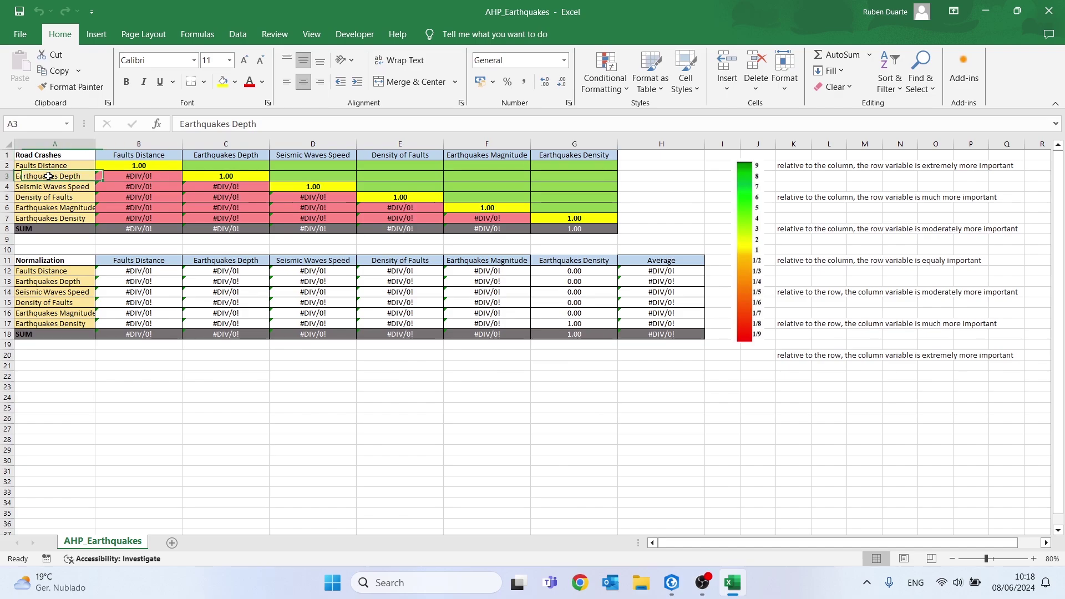
left_click(237, 152)
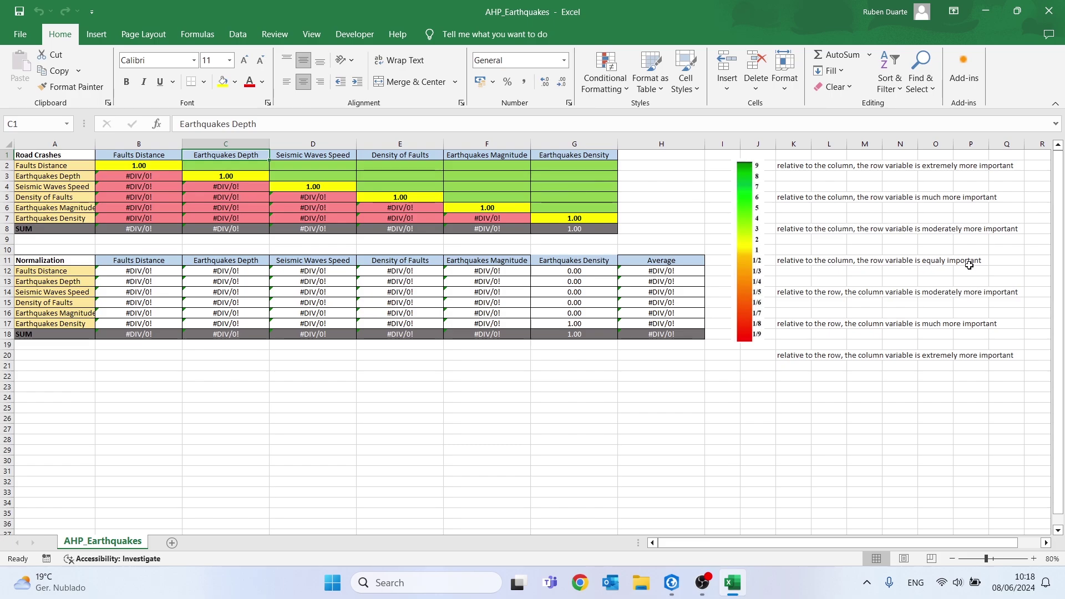
Step: Compare the Faults Distance row and the Earthquakes Depth column against the importance scale descriptions
left_click(90, 167)
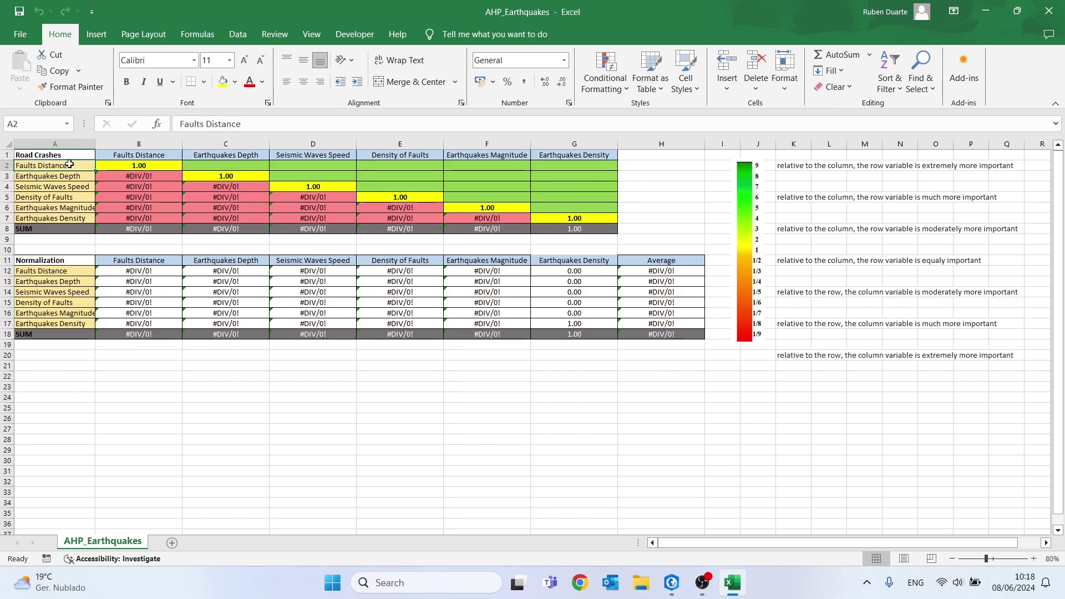
left_click(222, 151)
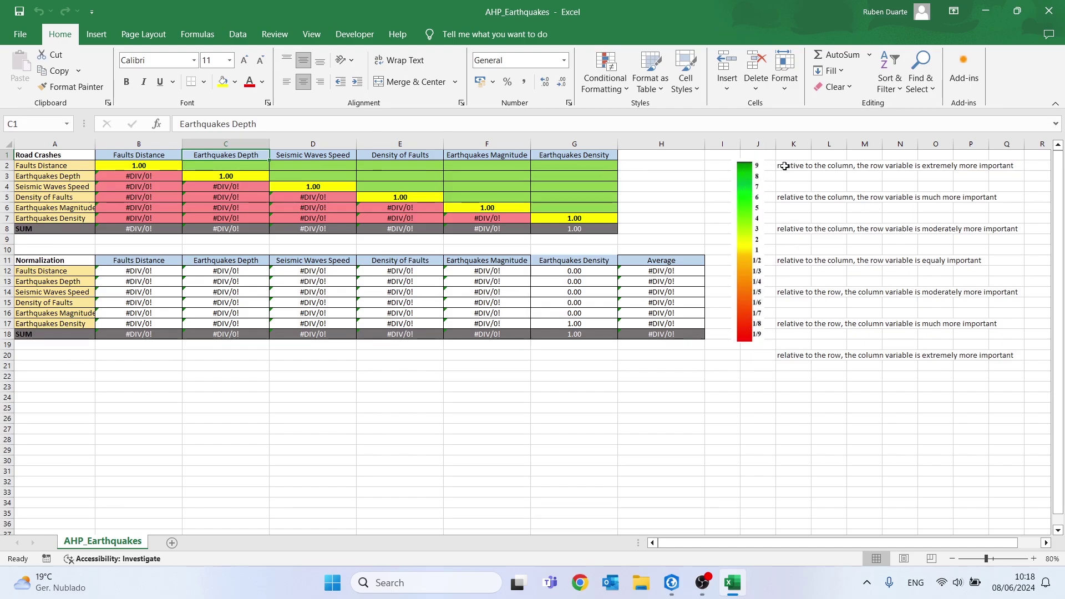
left_click(60, 166)
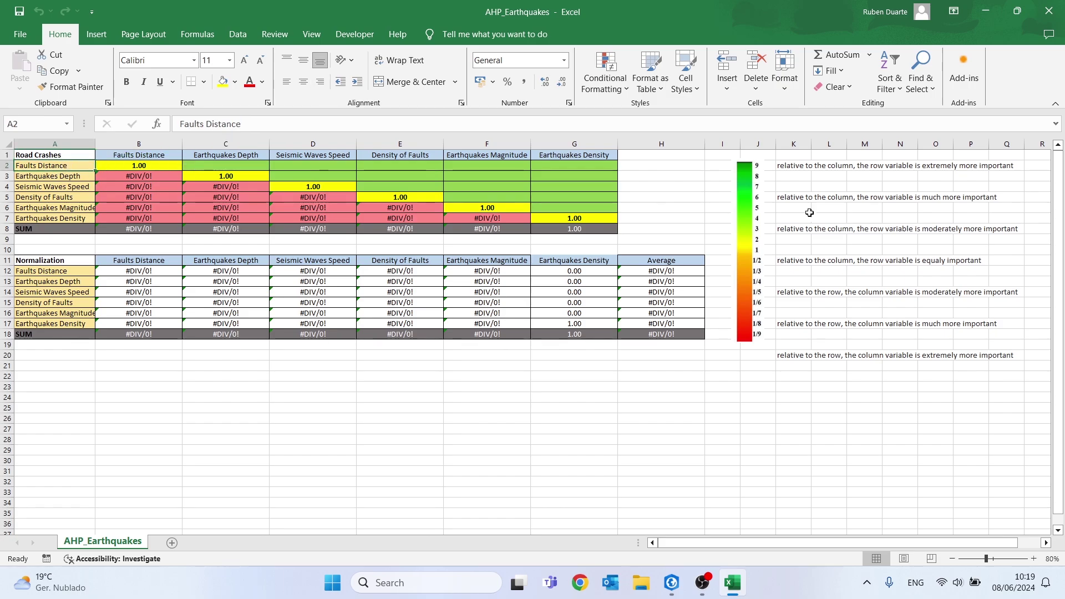
left_click(821, 166)
left_click(34, 163)
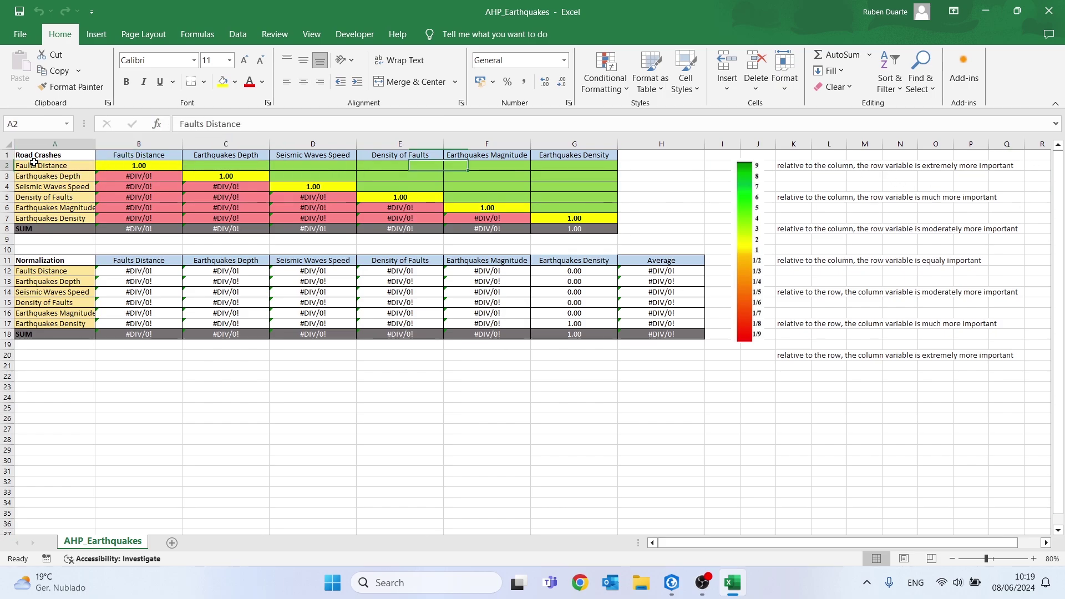
left_click(249, 154)
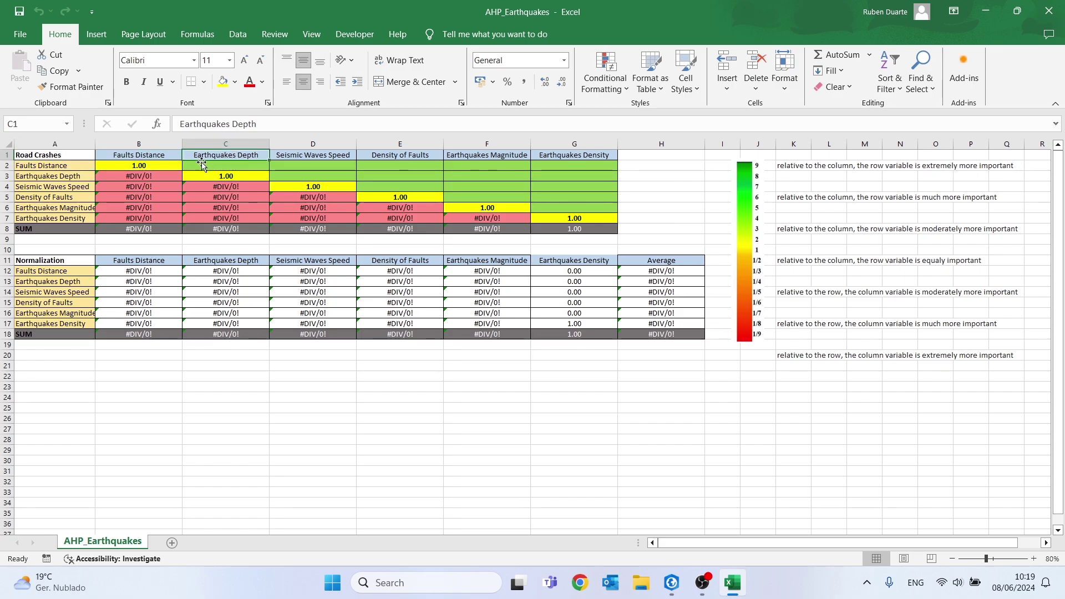
left_click(67, 163)
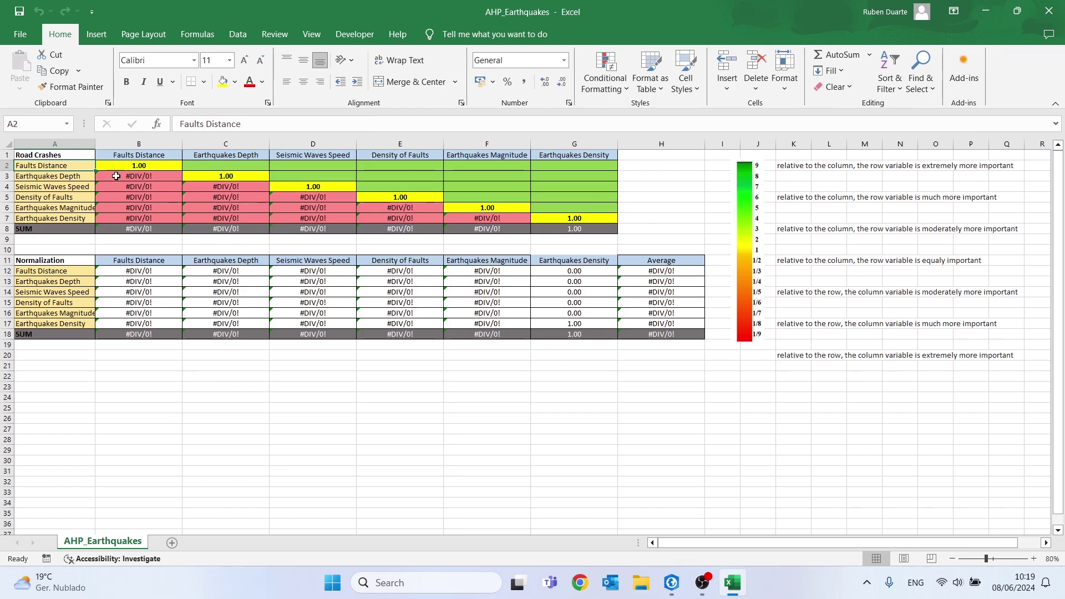
left_click(229, 157)
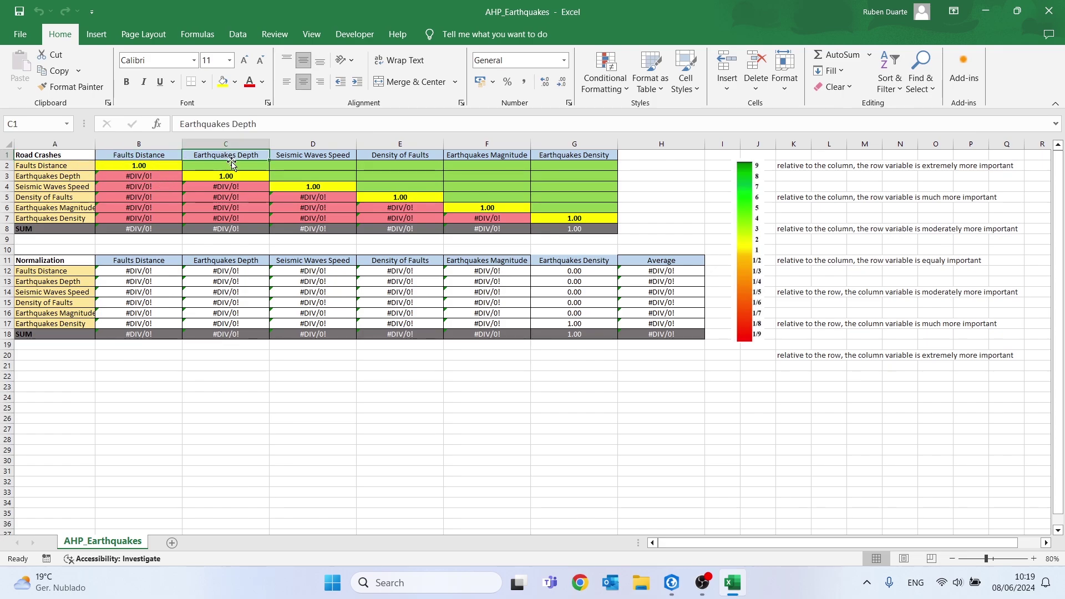
Step: Enter a trial rating of 9 for Faults Distance against Earthquakes Depth in C2, and clear it again
left_click(244, 169)
type("9")
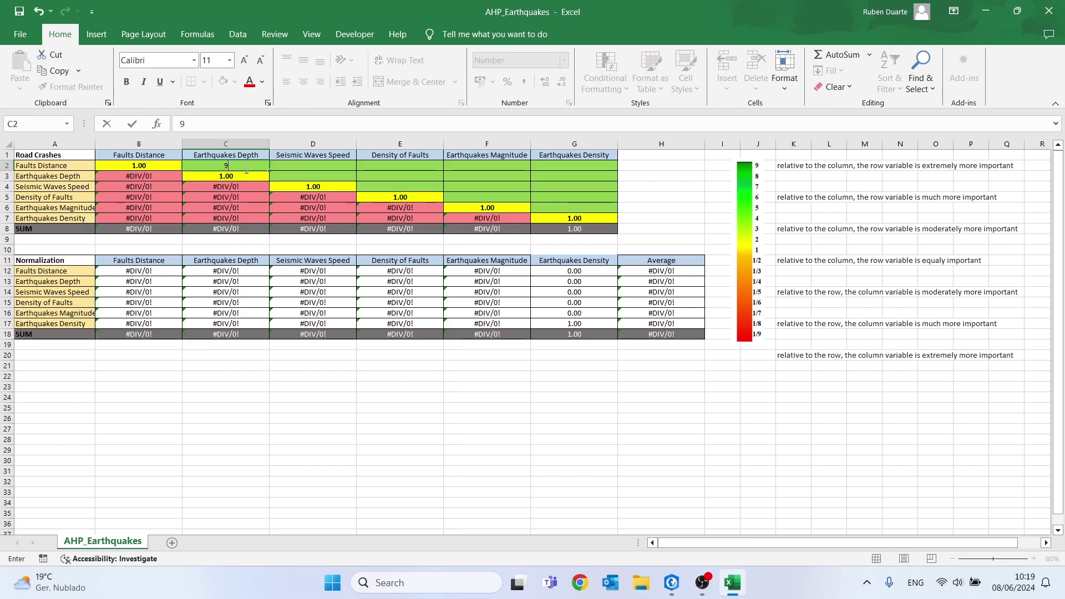
key("Return")
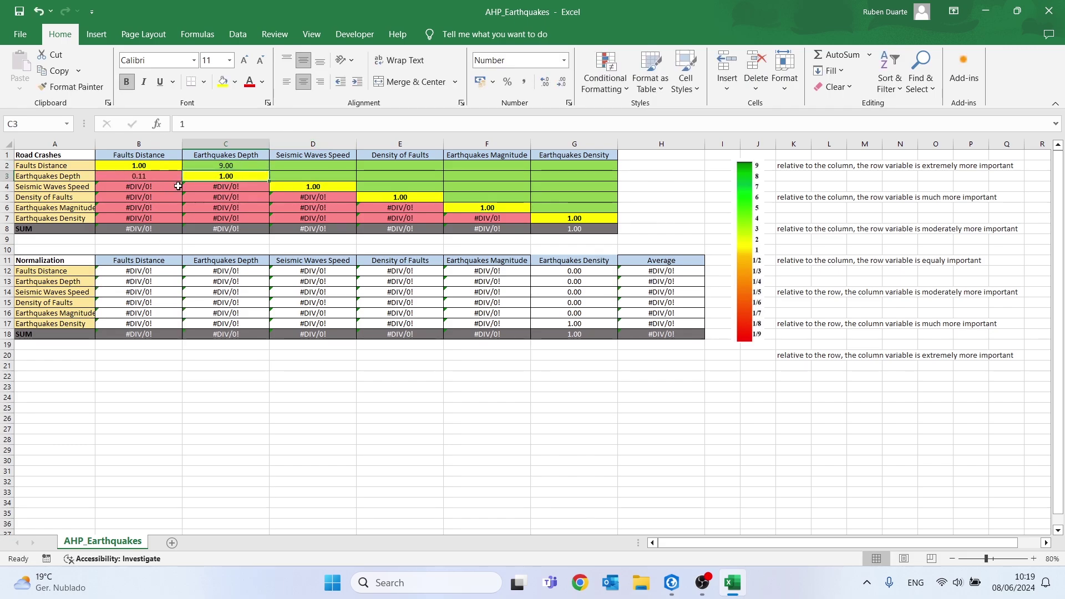
left_click(217, 164)
key("Delete")
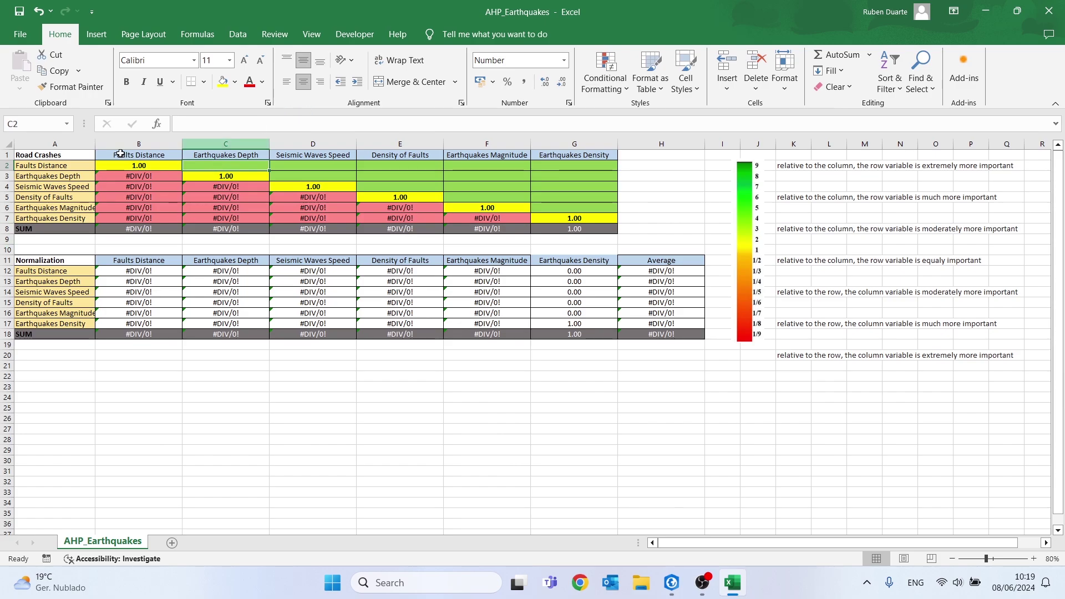
Step: Rate Faults Distance against Earthquakes Depth as 1/3 in C2, and check the reciprocal formula in B3
left_click(62, 166)
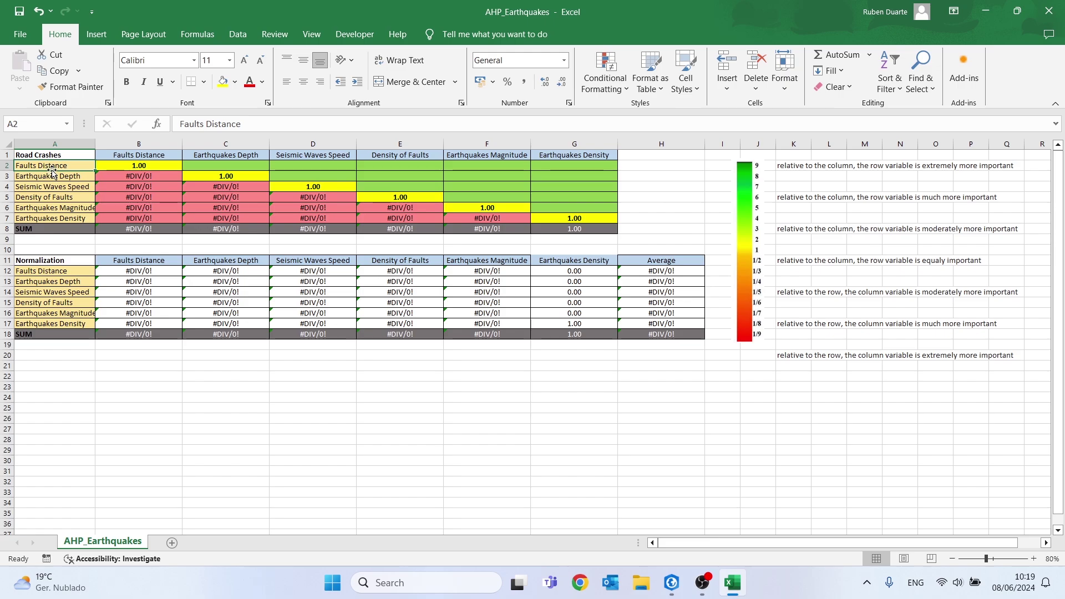
left_click(240, 164)
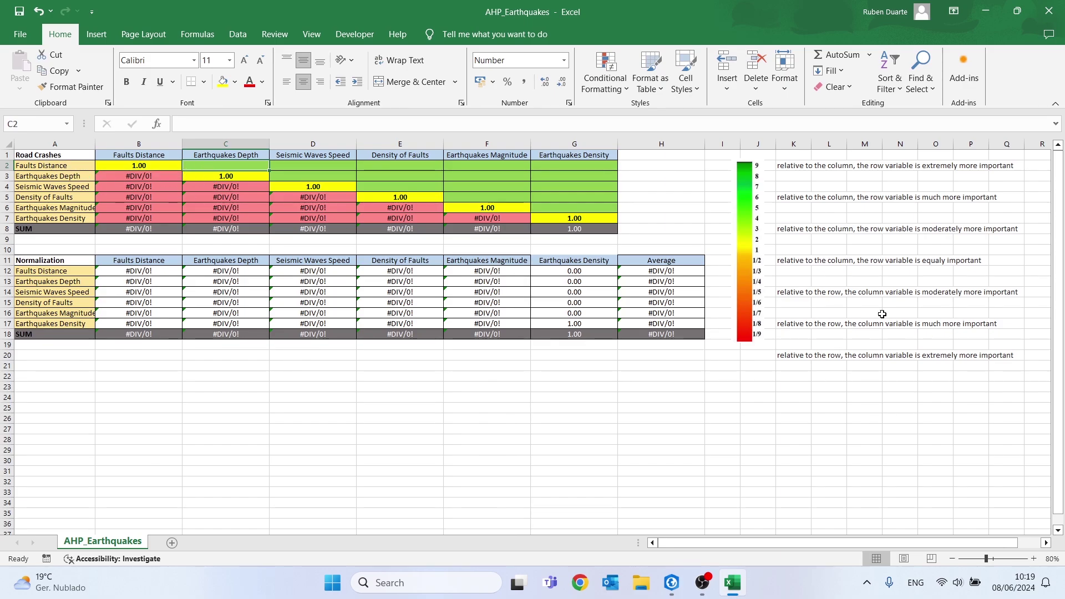
left_click(903, 265)
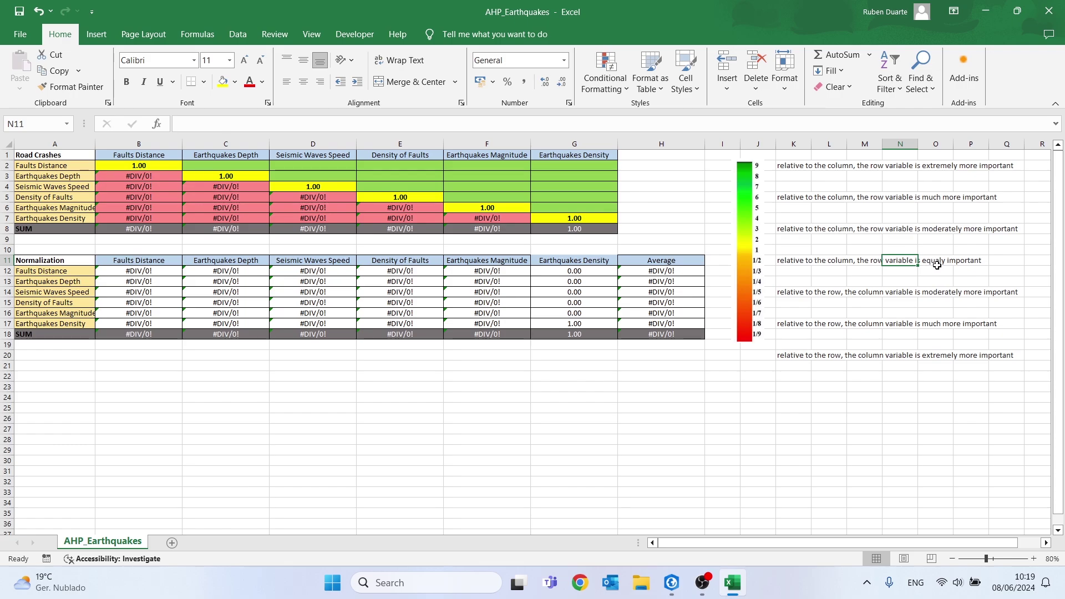
left_click(757, 275)
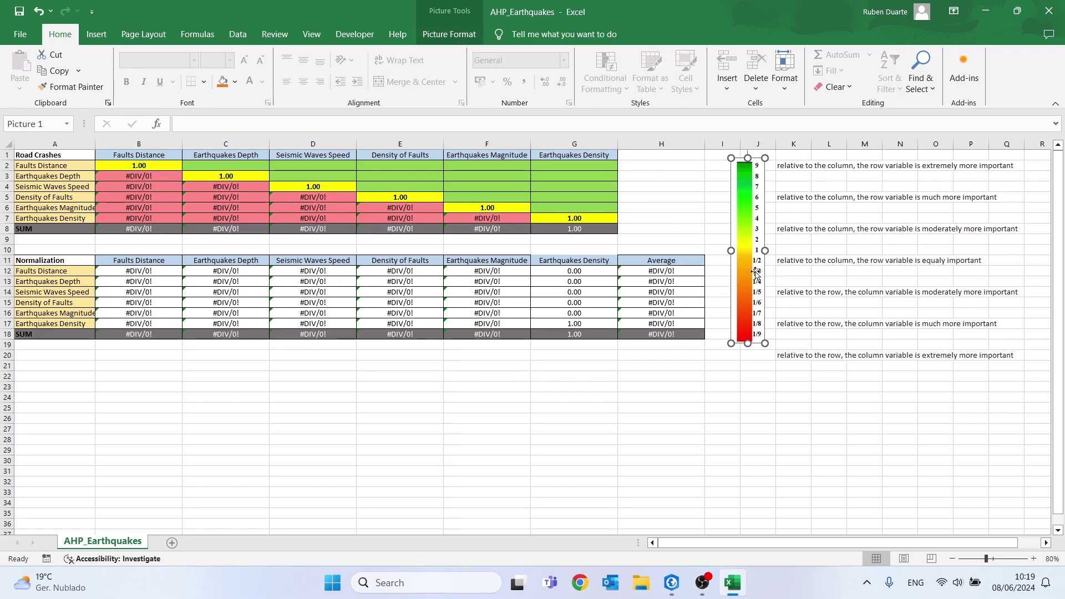
left_click(232, 162)
type("1")
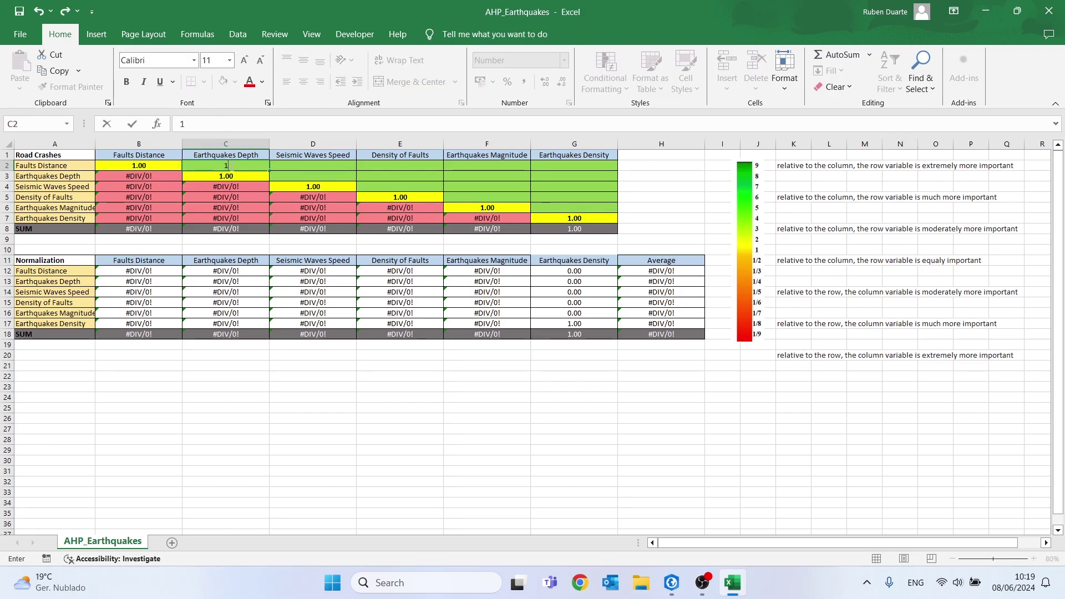
type("/3")
key("Return")
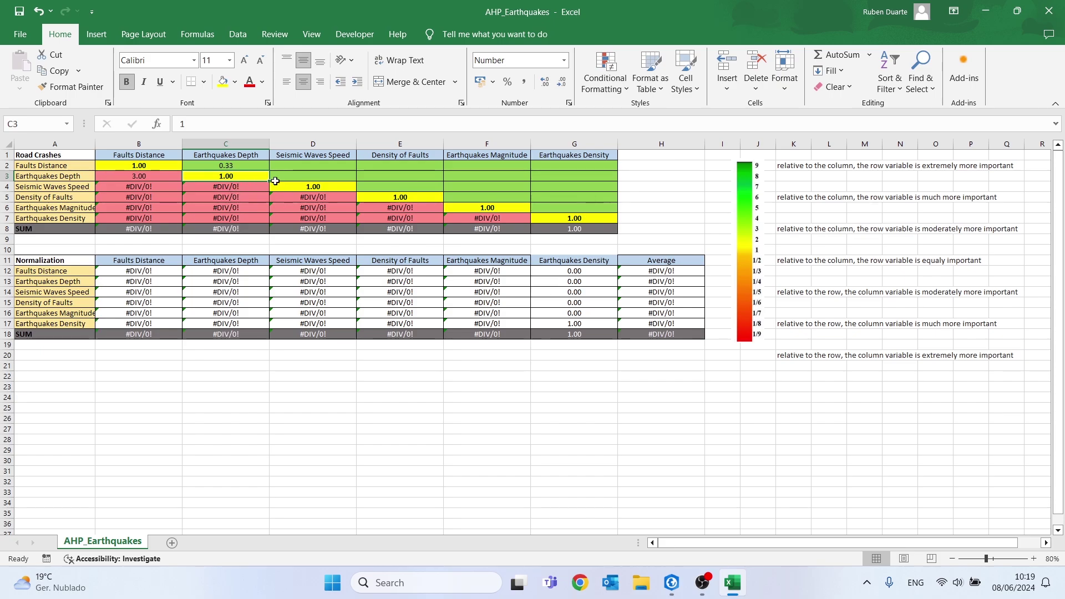
left_click(244, 165)
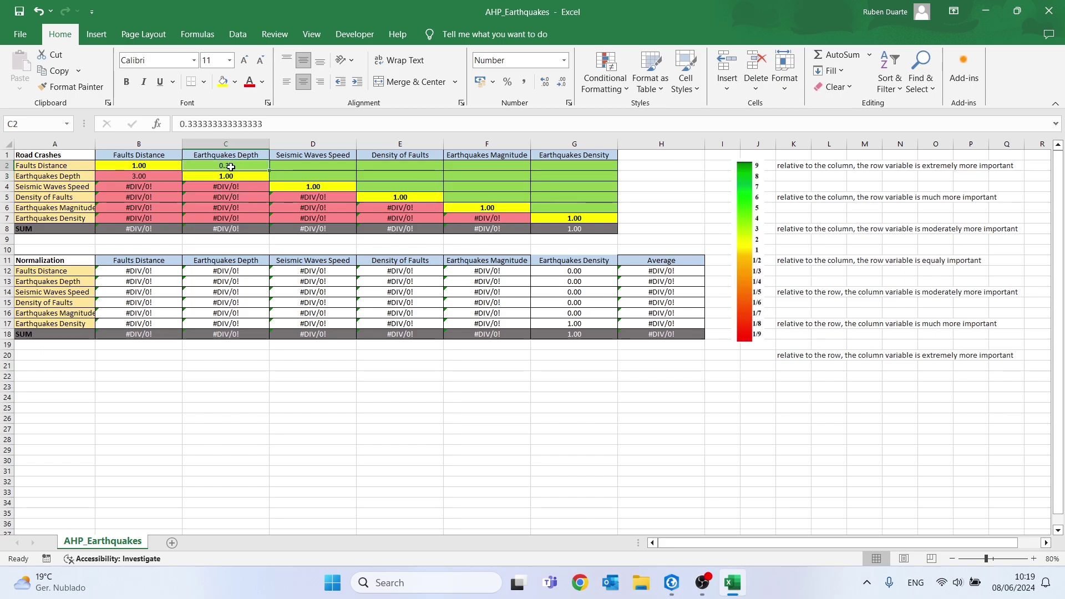
left_click(144, 177)
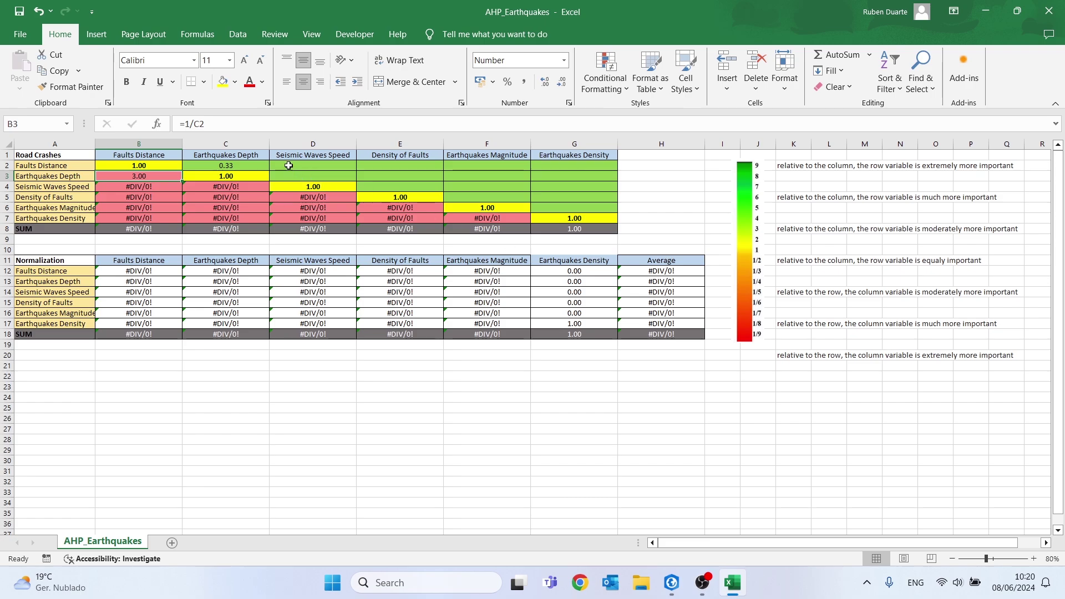
Step: Rate Faults Distance as 2 against Seismic Waves Speed in D2 and as 1/4 against Density of Faults in E2
left_click(299, 167)
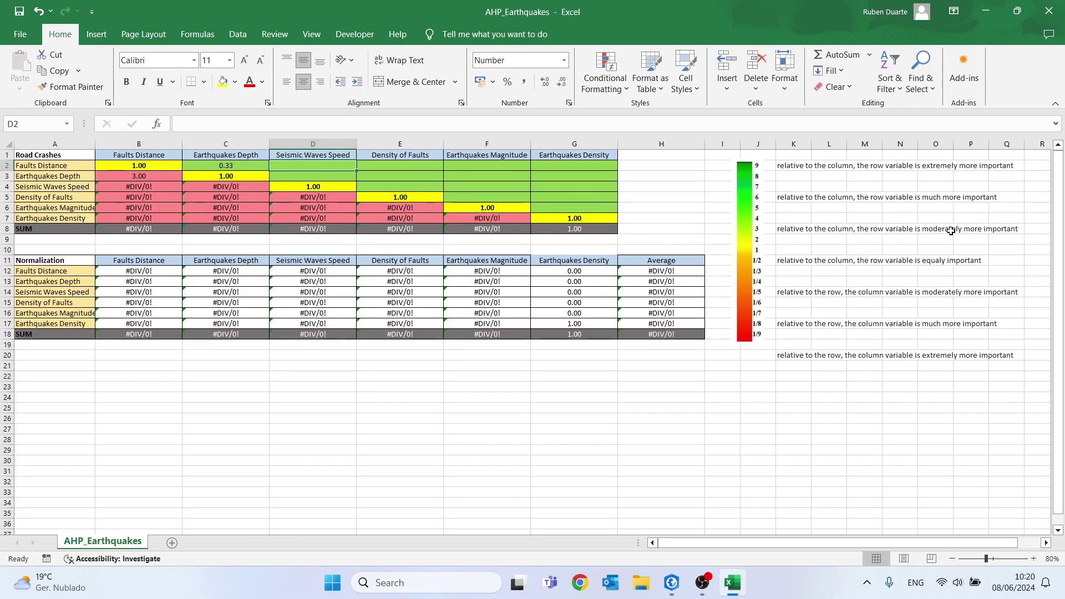
type("2")
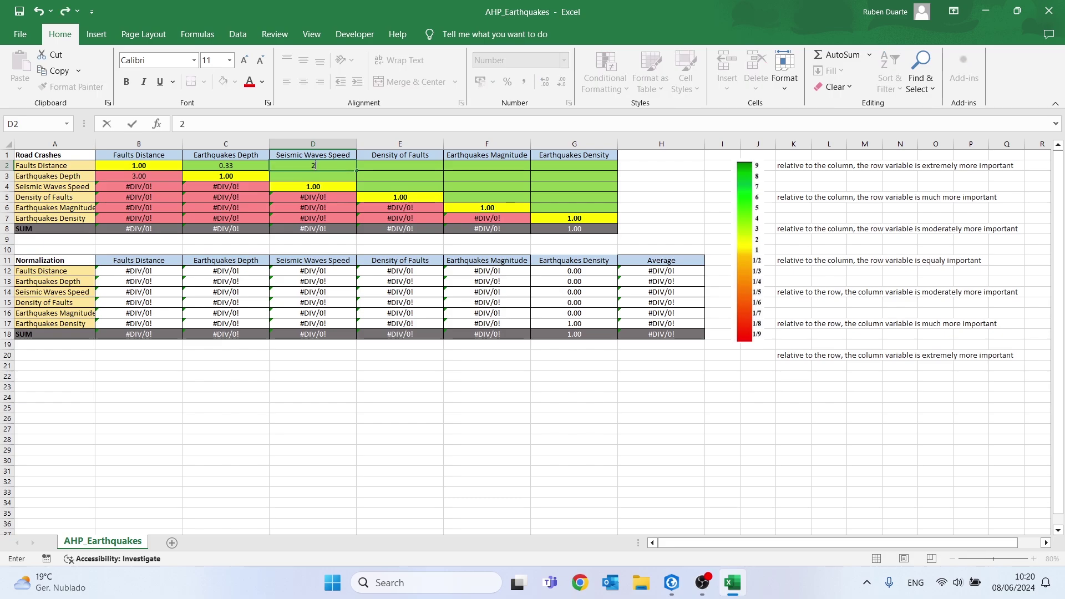
left_click(365, 165)
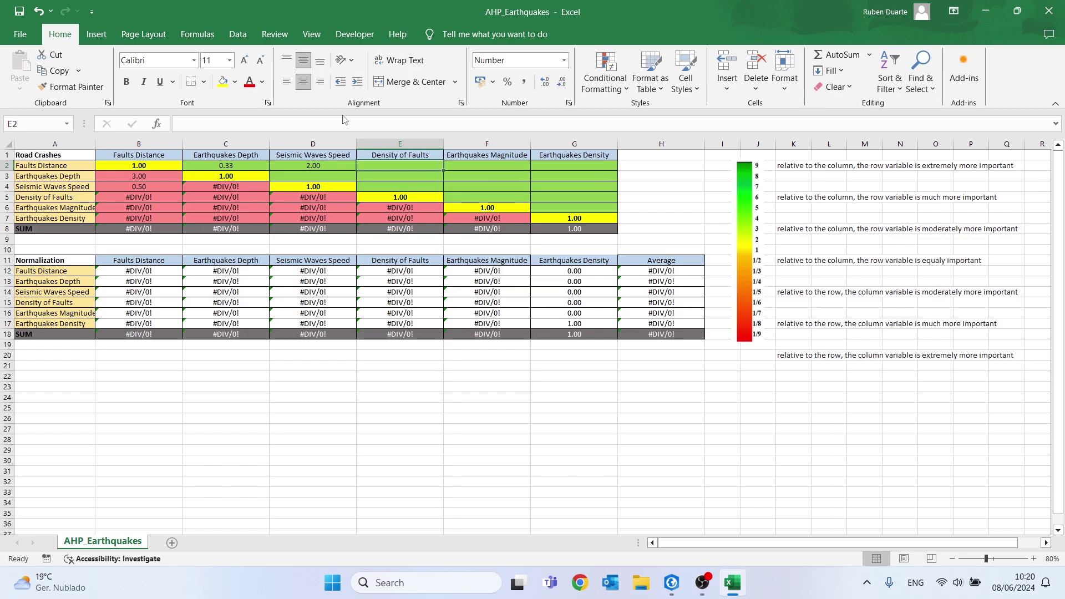
type("1/4")
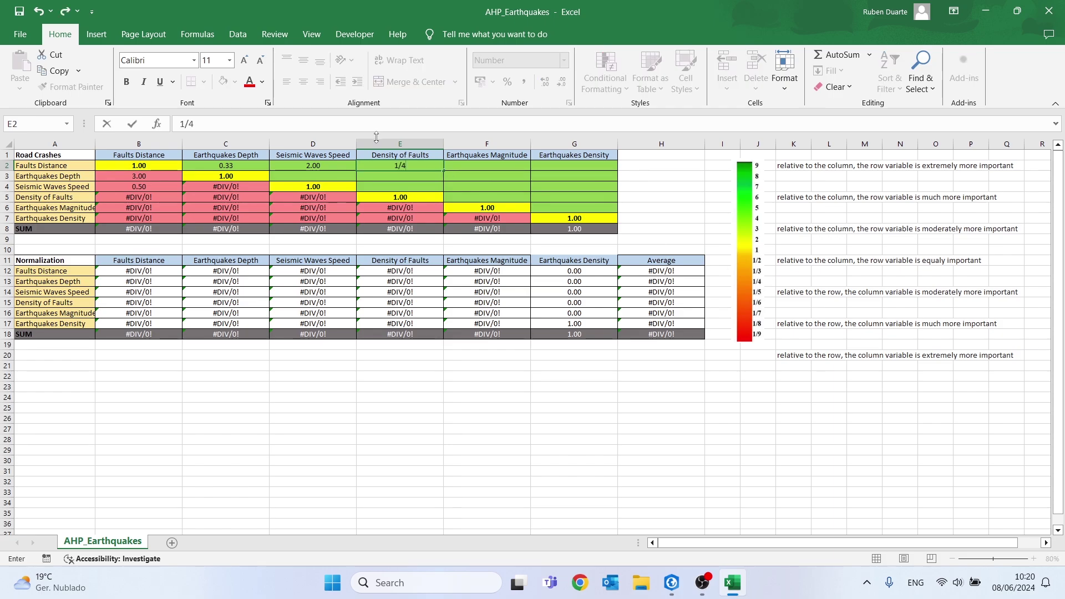
key("Return")
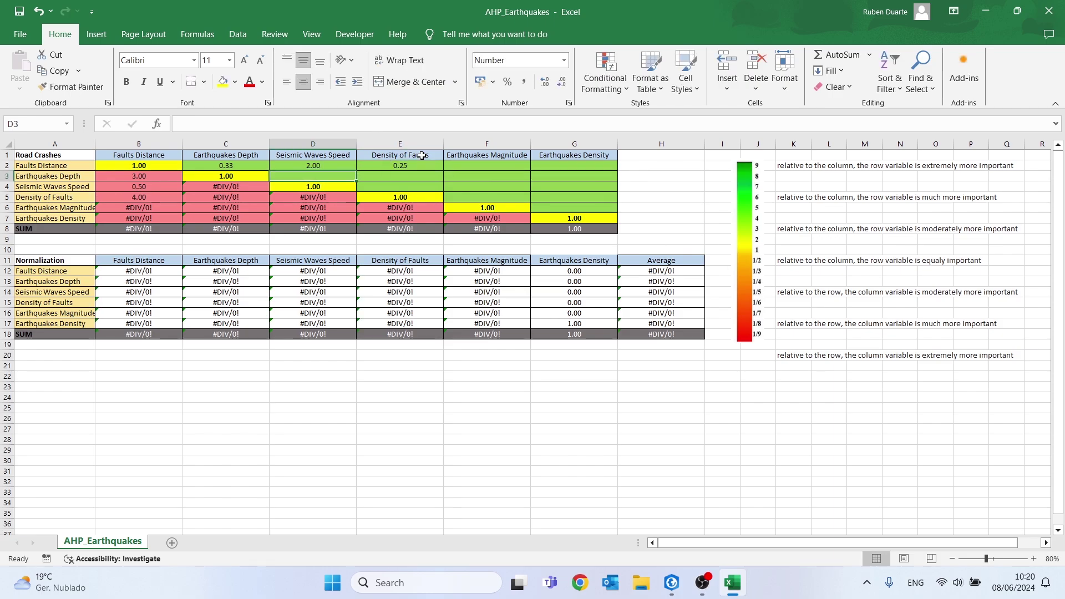
Step: Rate Faults Distance as 1/6 against Earthquakes Magnitude in F2 and as 1/3 against Earthquakes Density in G2
left_click(469, 166)
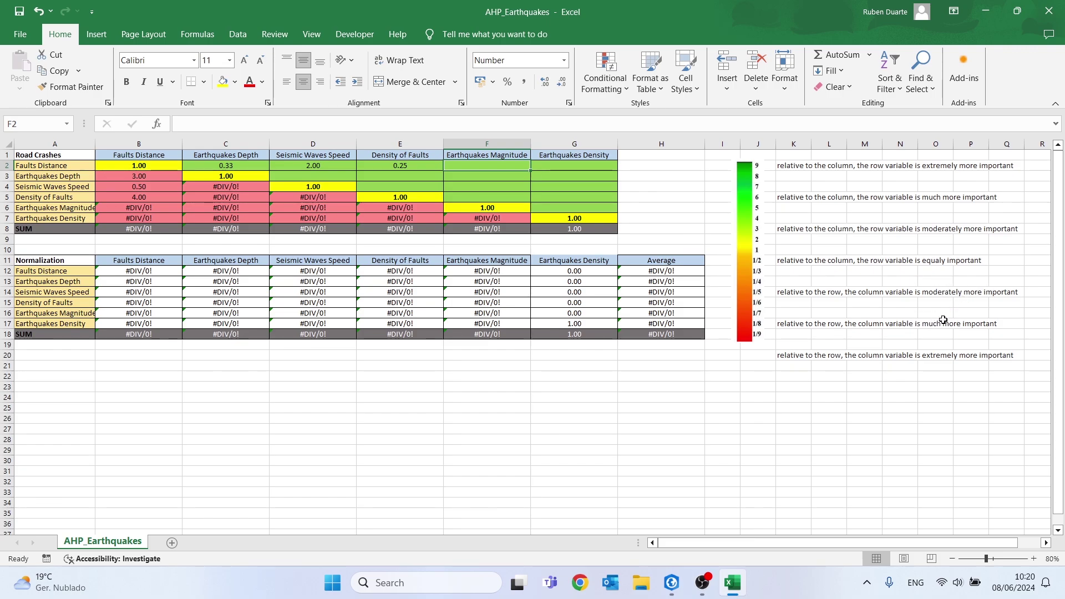
type("1")
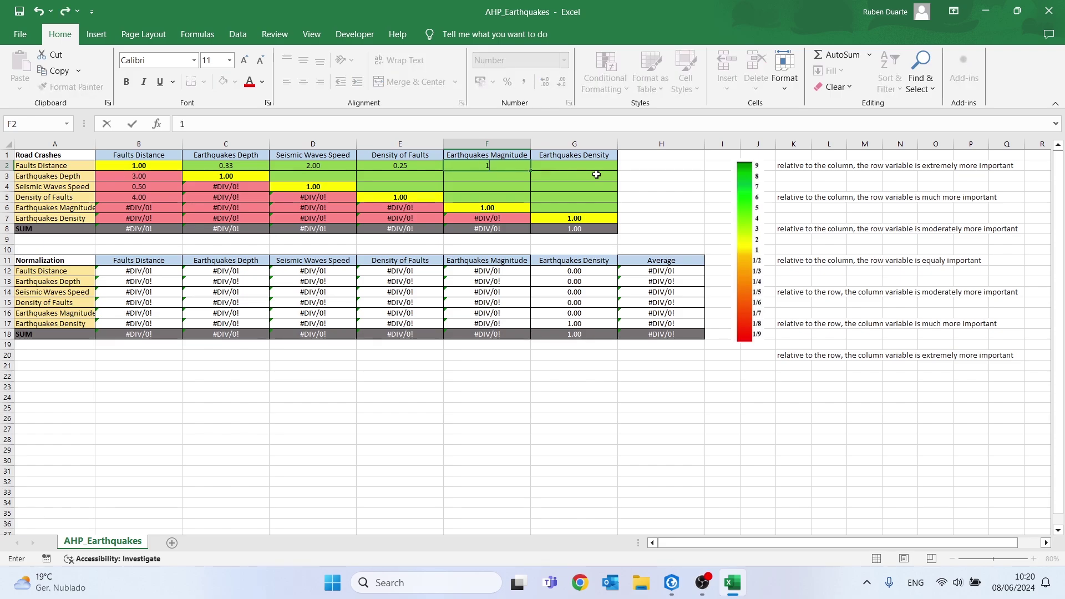
type("/6")
key("Tab")
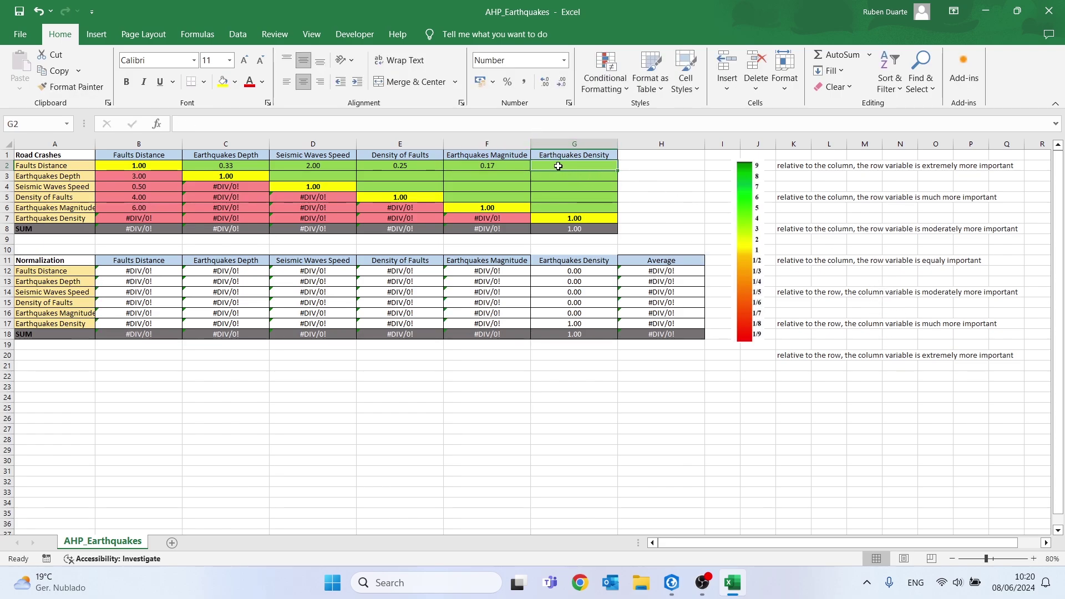
left_click(37, 162)
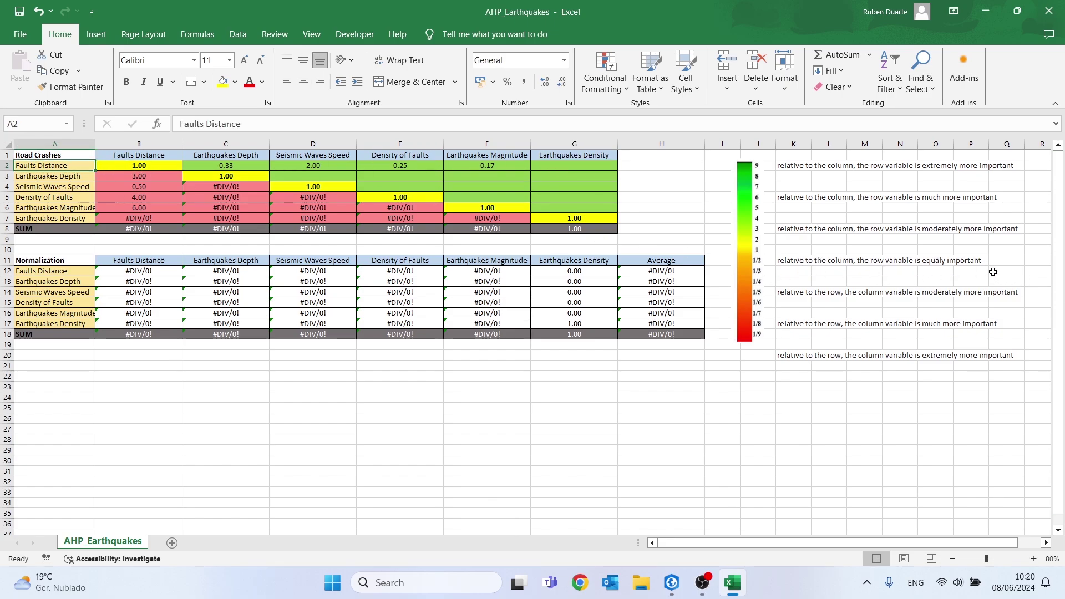
left_click(591, 166)
type("1/3")
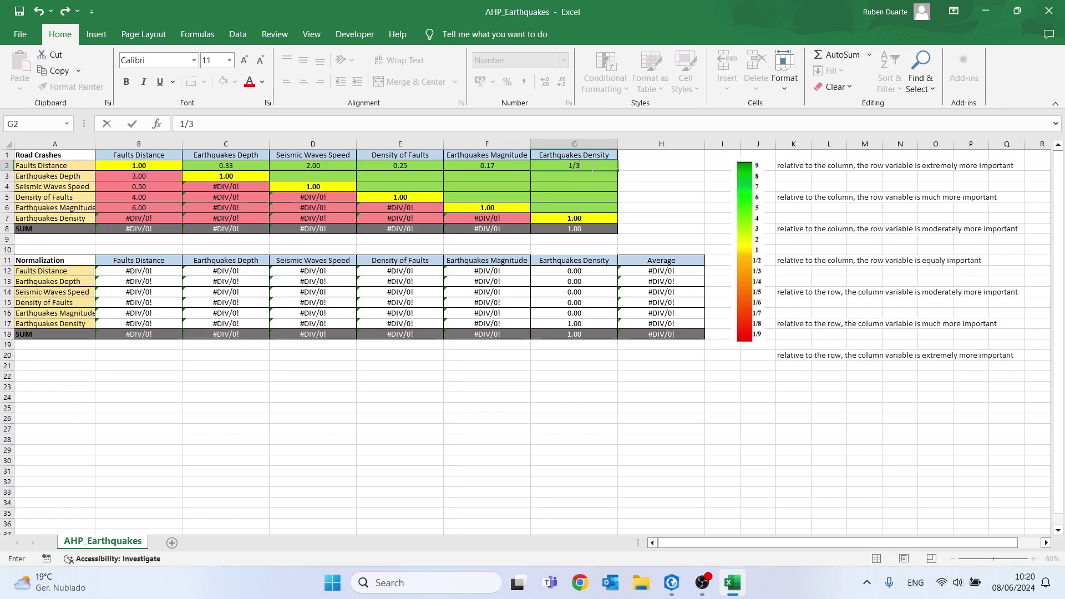
key("Return")
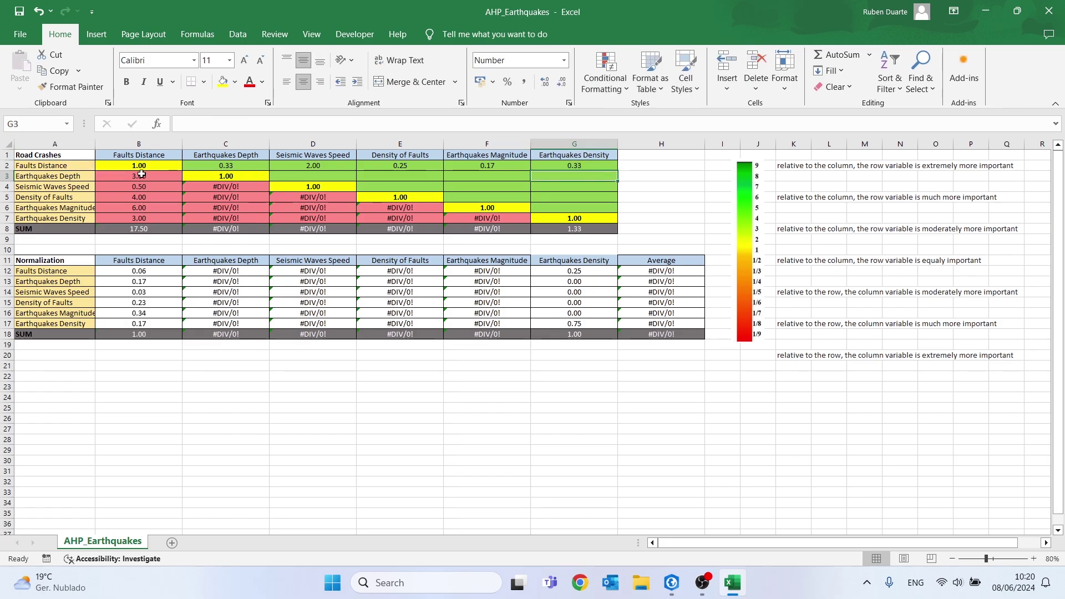
Step: Rate Earthquakes Depth as 6 against Seismic Waves Speed in D3 and as 3 against Density of Faults in E3
left_click(74, 177)
key("shift+space")
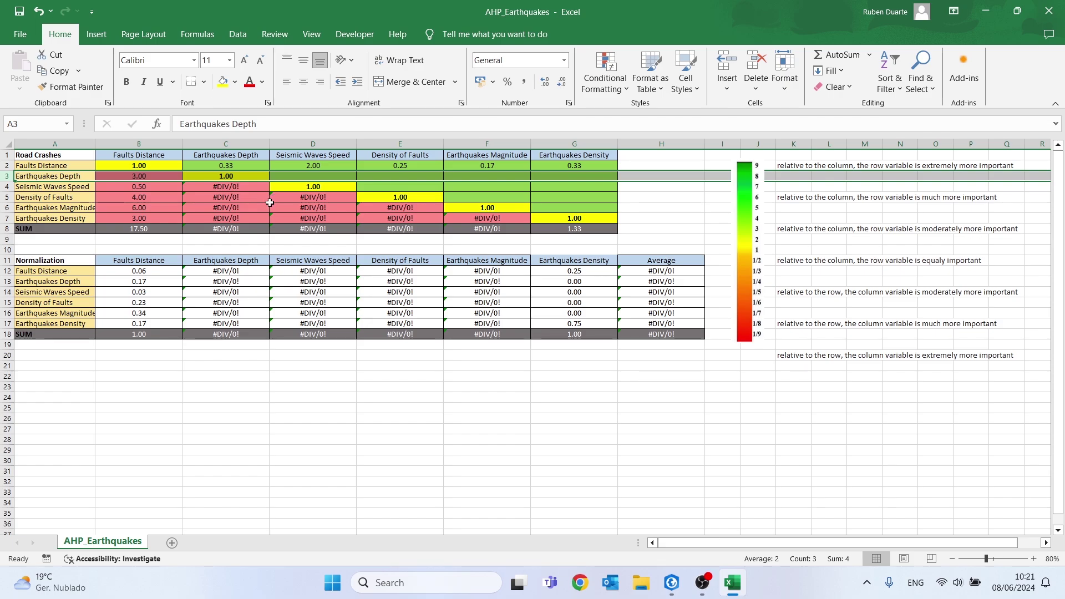
left_click(306, 175)
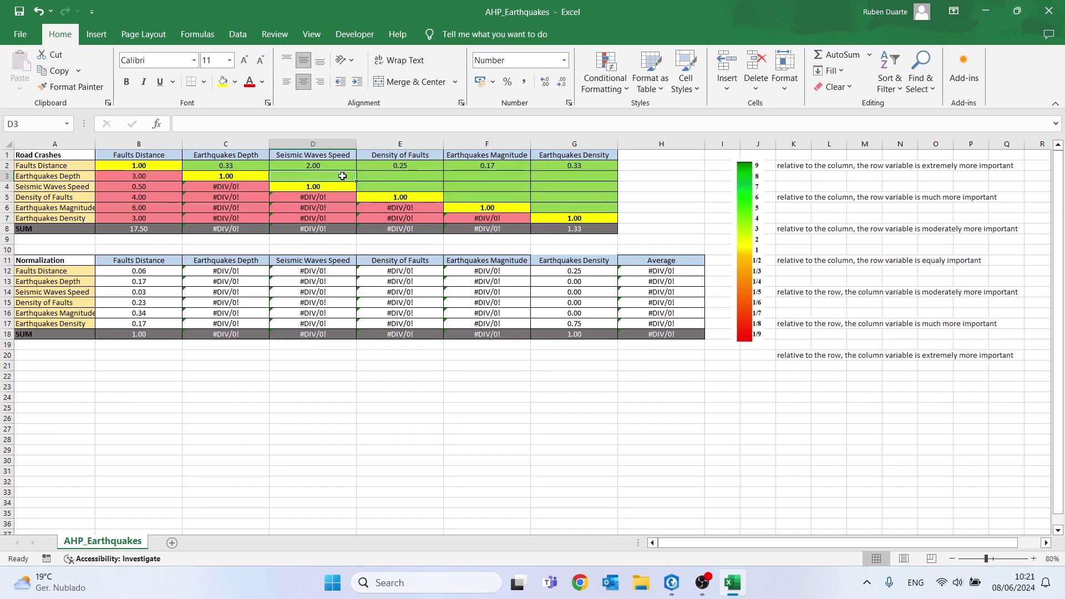
type("6")
key("Tab")
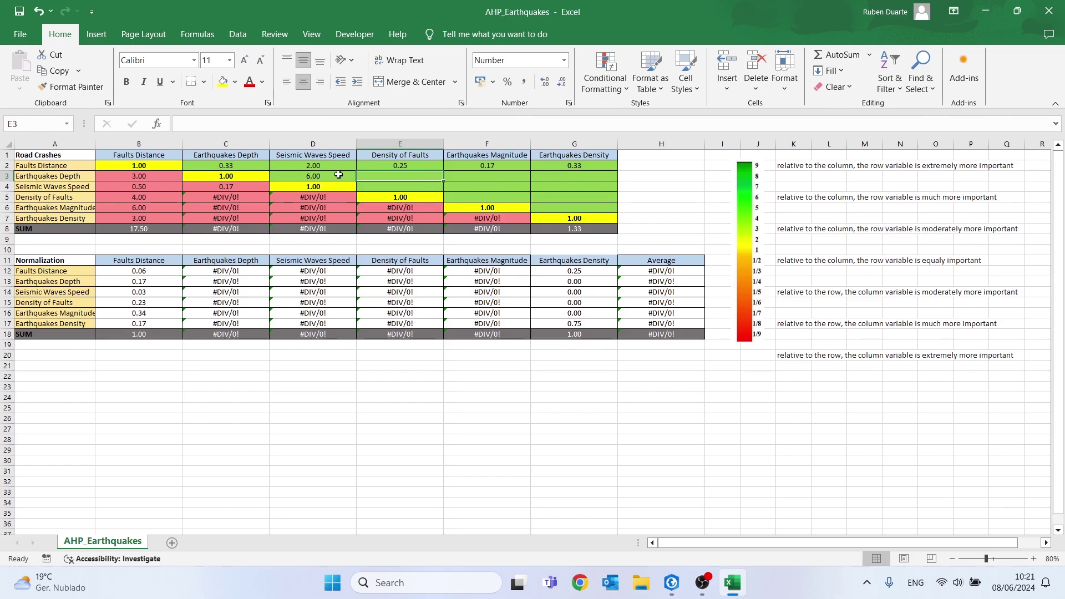
type("3")
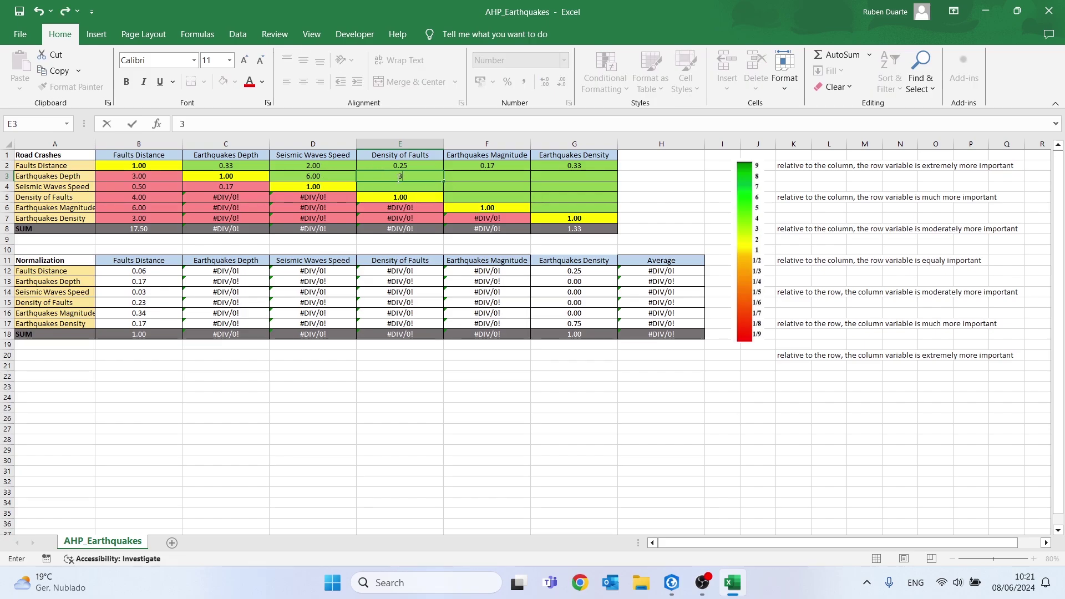
key("Tab")
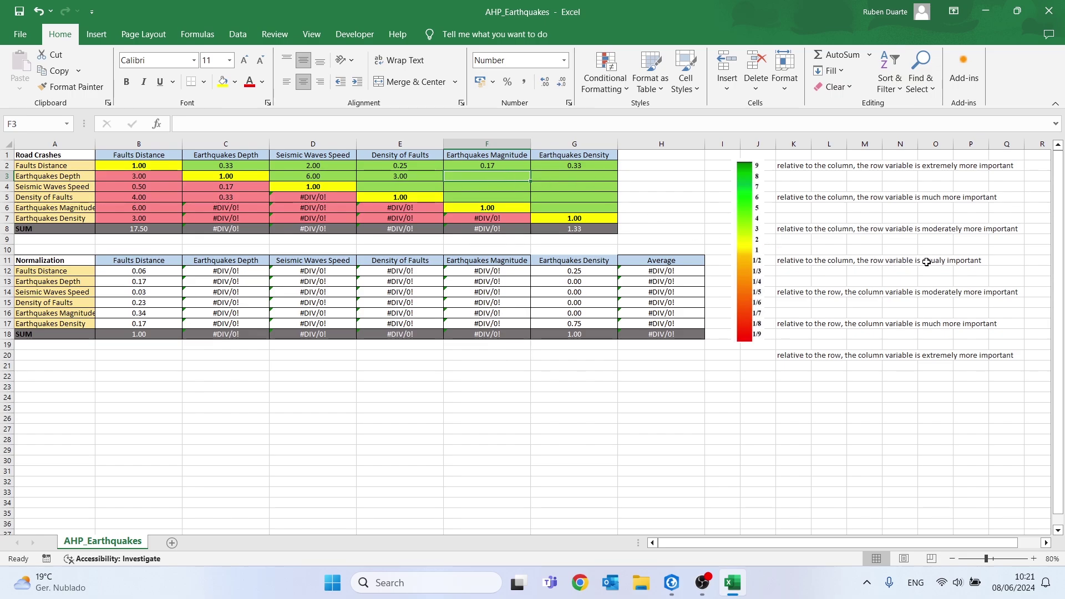
Step: Rate Earthquakes Depth as 1/2 against Earthquakes Magnitude in F3 and as 5 against Earthquakes Density in G3
type("1/")
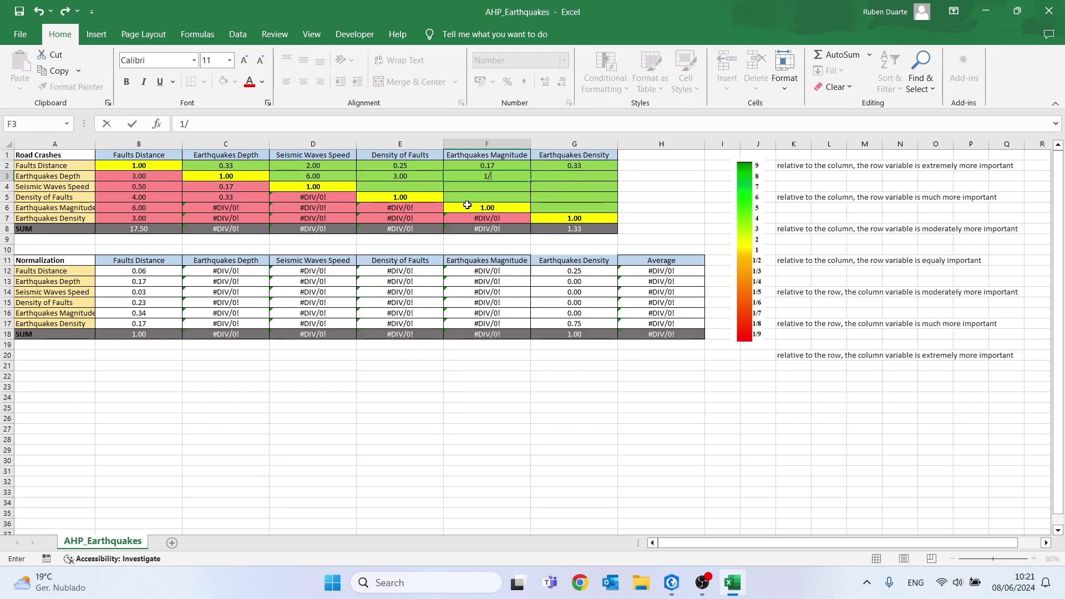
key("Return")
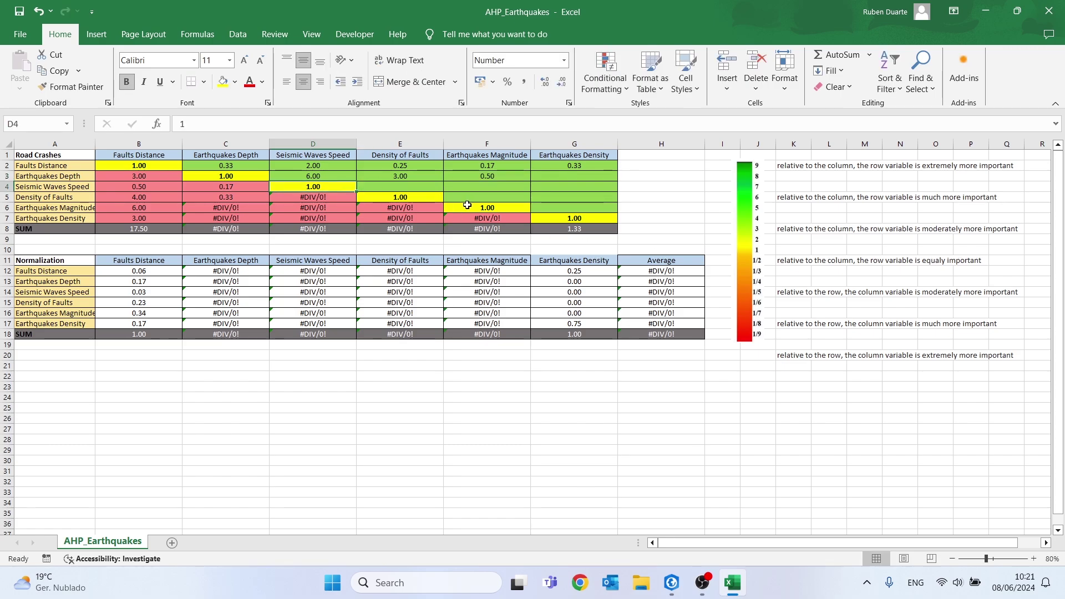
left_click(588, 177)
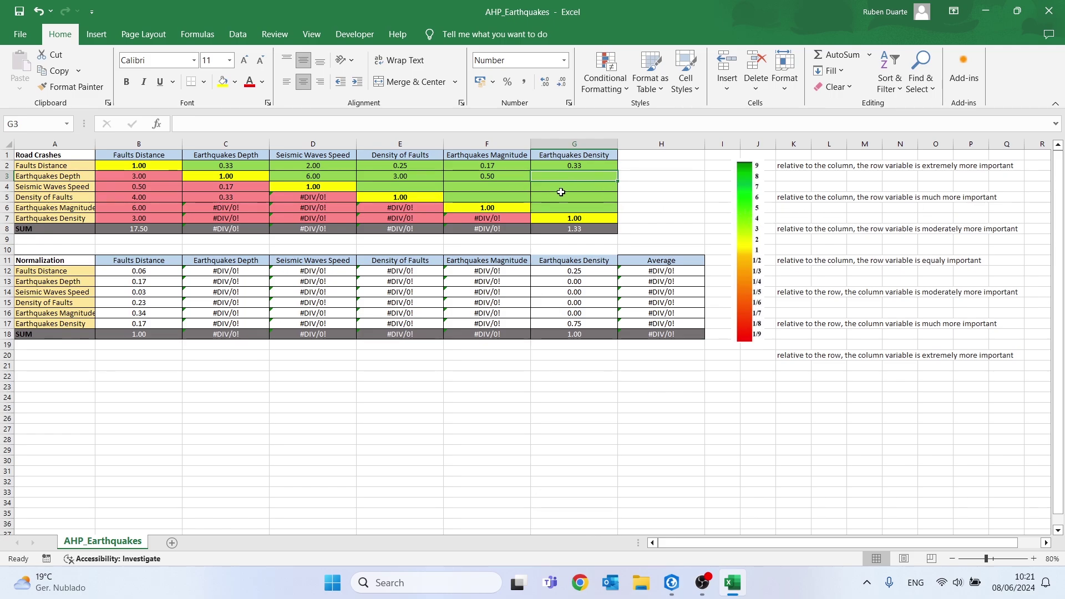
type("5")
key("Return")
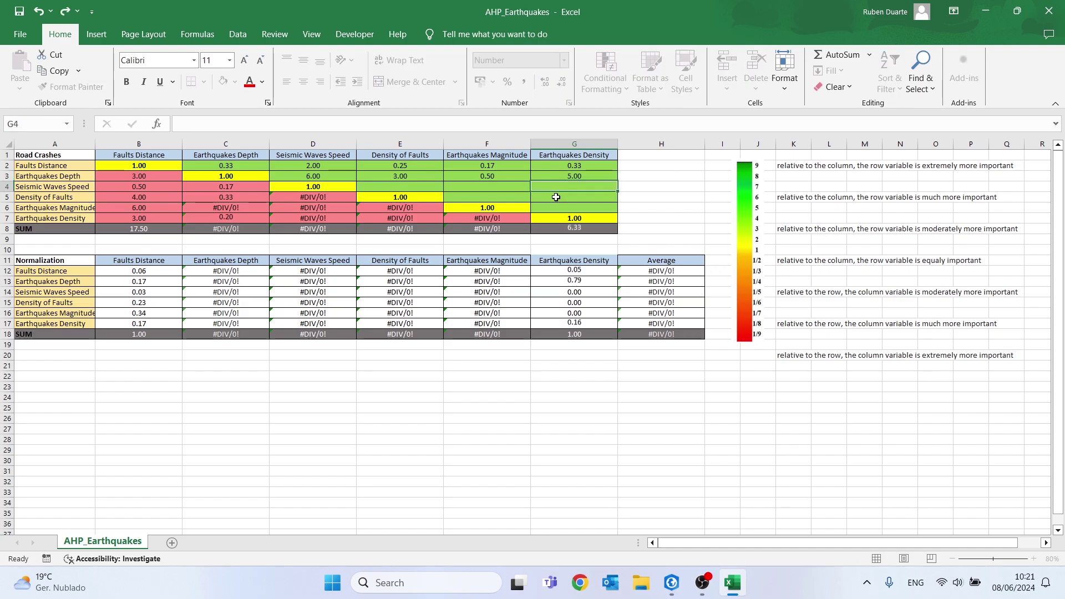
left_click(363, 185)
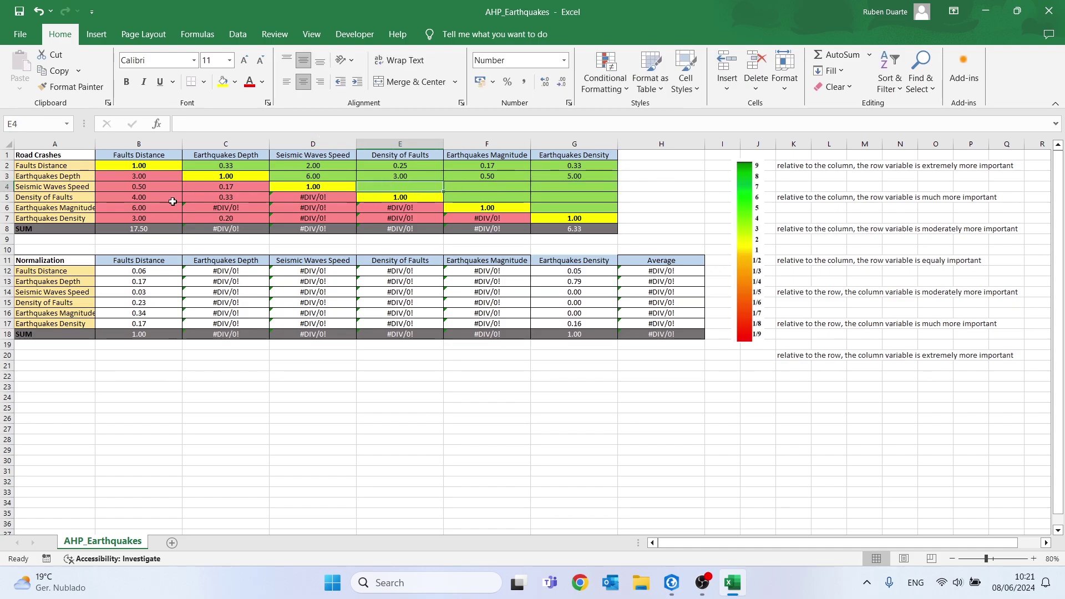
left_click(7, 186)
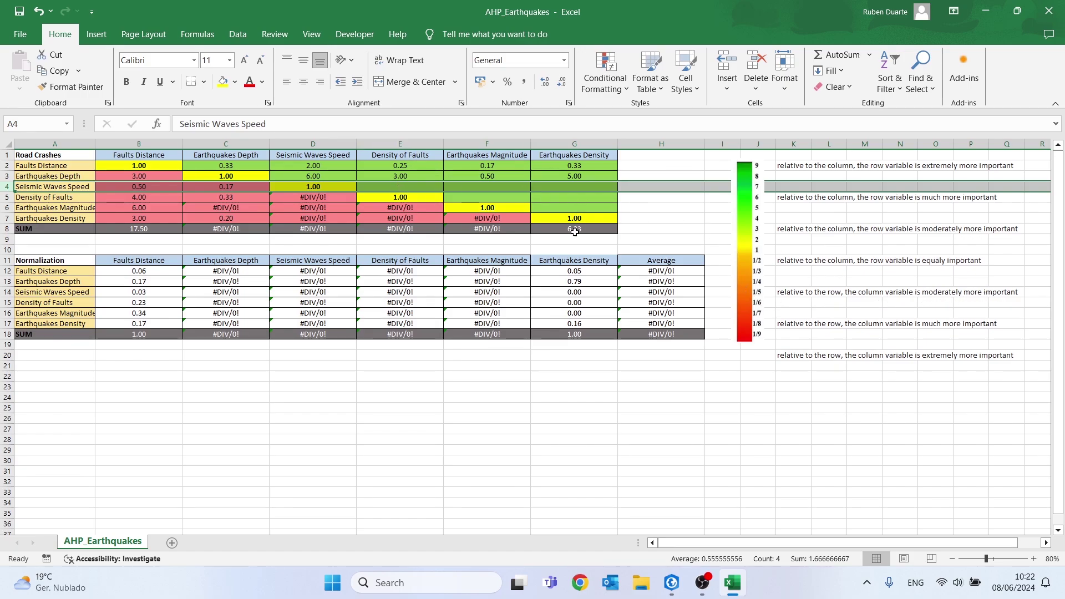
type("1/6")
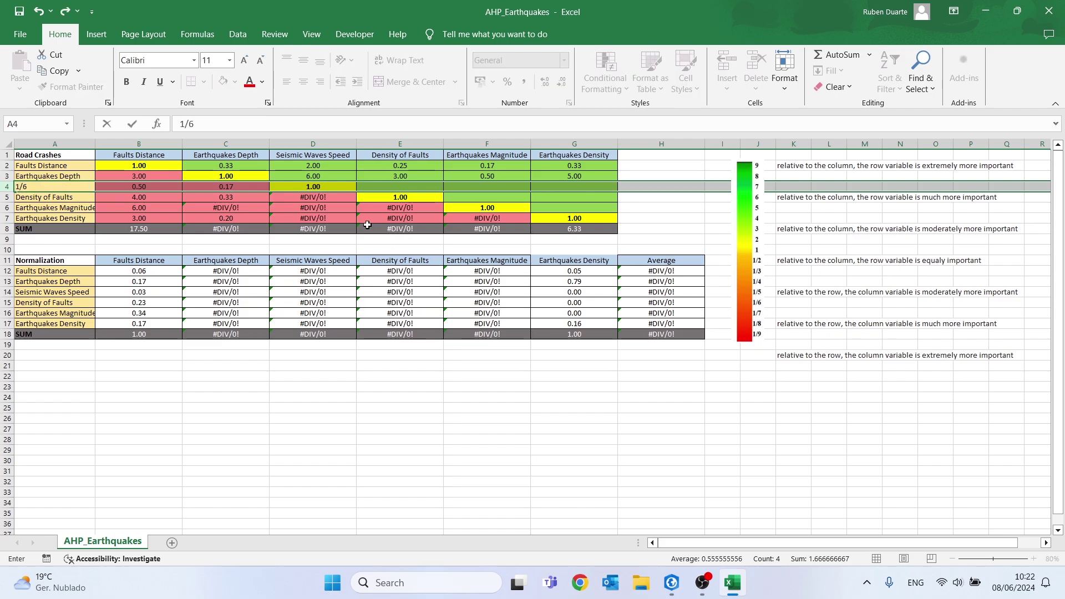
key("Escape")
Step: Rate Seismic Waves Speed as 1/6 against Density of Faults in E4
key("Tab")
key("Tab")
key("Tab")
key("Tab")
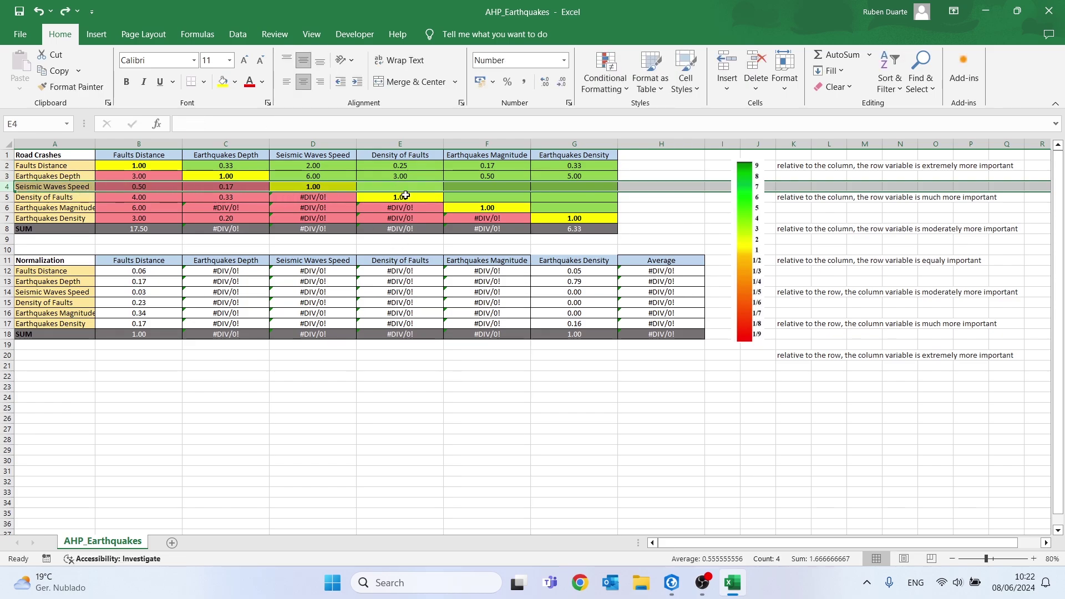
left_click(407, 187)
type("=1/6")
key("Tab")
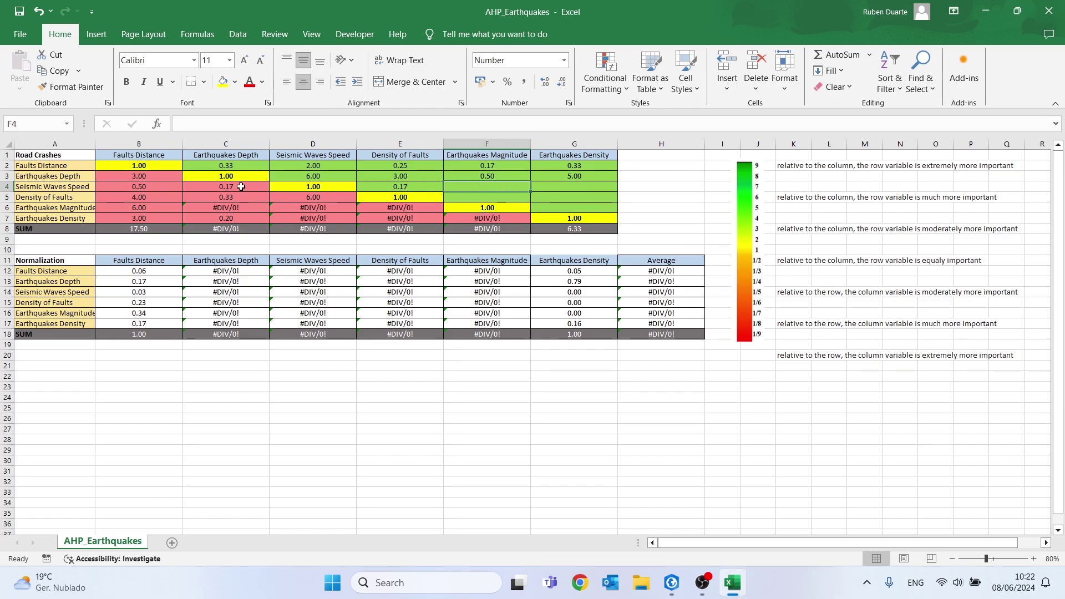
Step: Rate Seismic Waves Speed as 1/8 against Earthquakes Magnitude in F4 and as 1/4 against Earthquakes Density in G4
type("1/8")
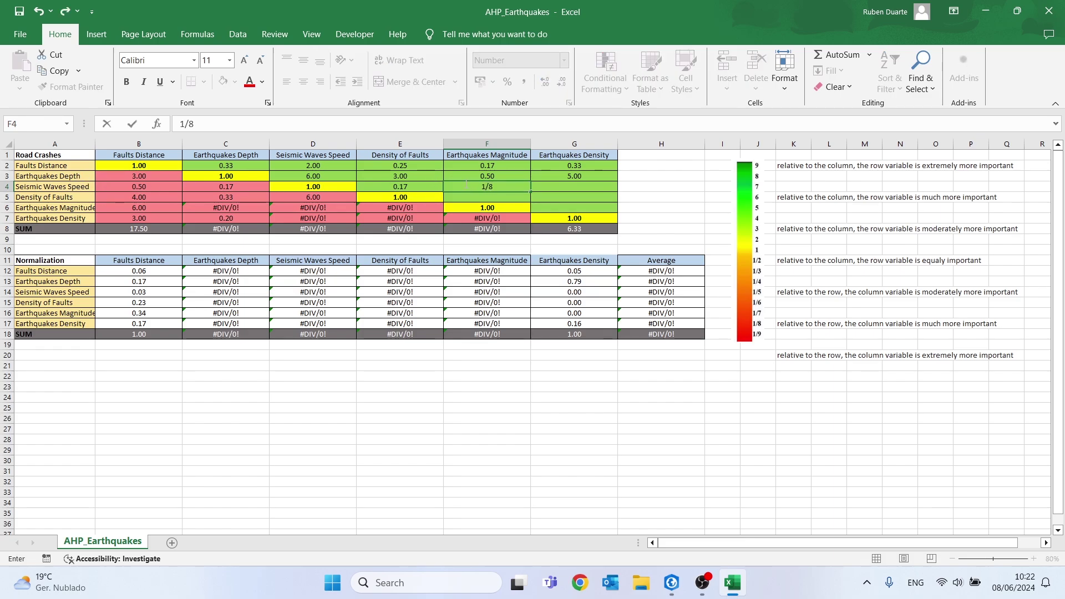
key("Tab")
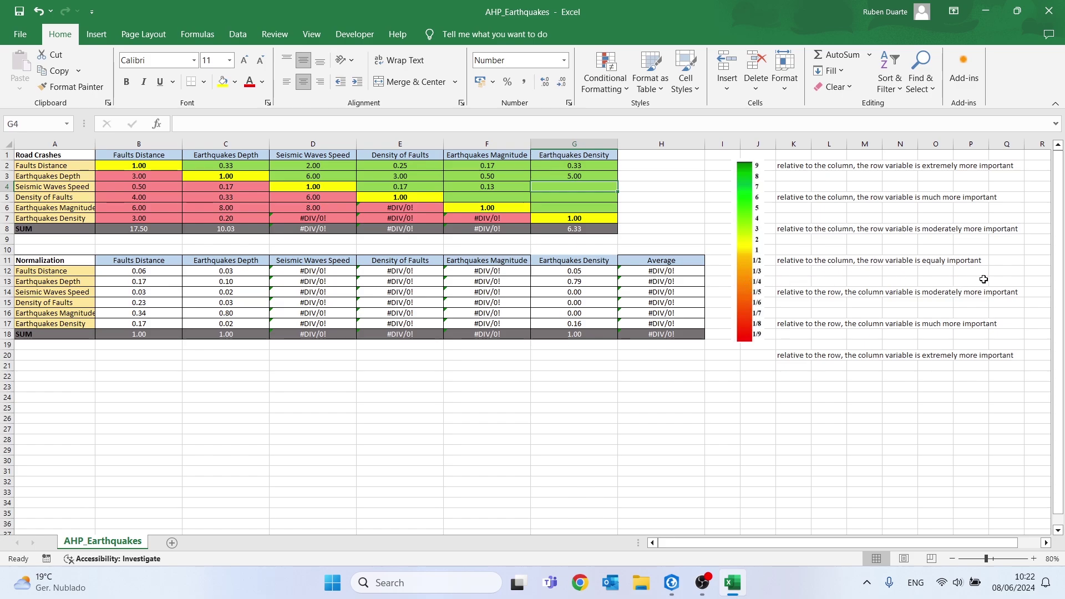
type("1/4")
key("Return")
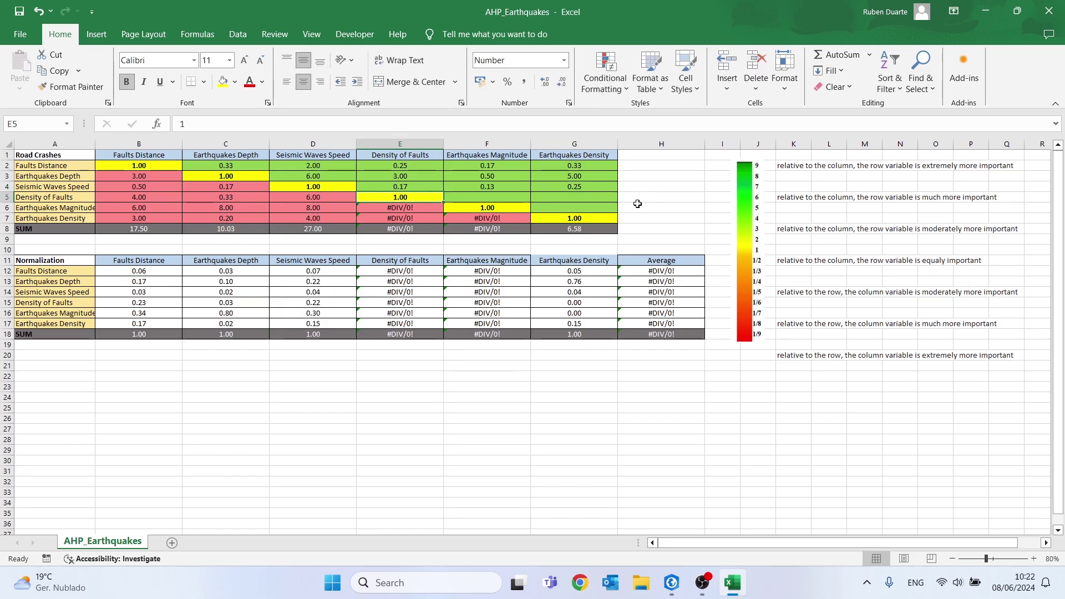
Step: Rate Density of Faults as 1/4 against Earthquakes Magnitude in F5
key("Right")
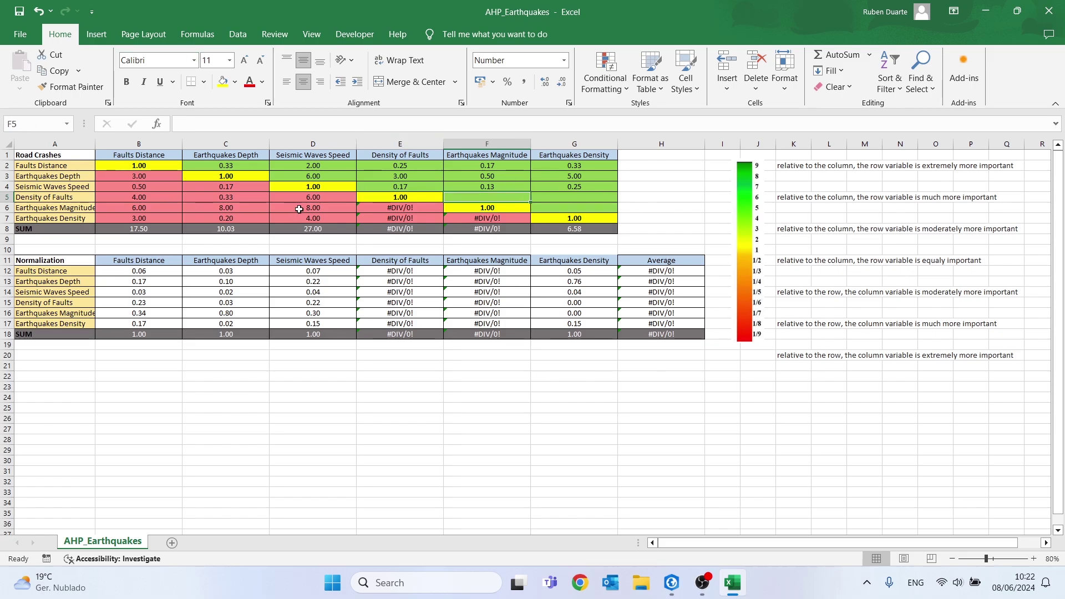
left_click(5, 197)
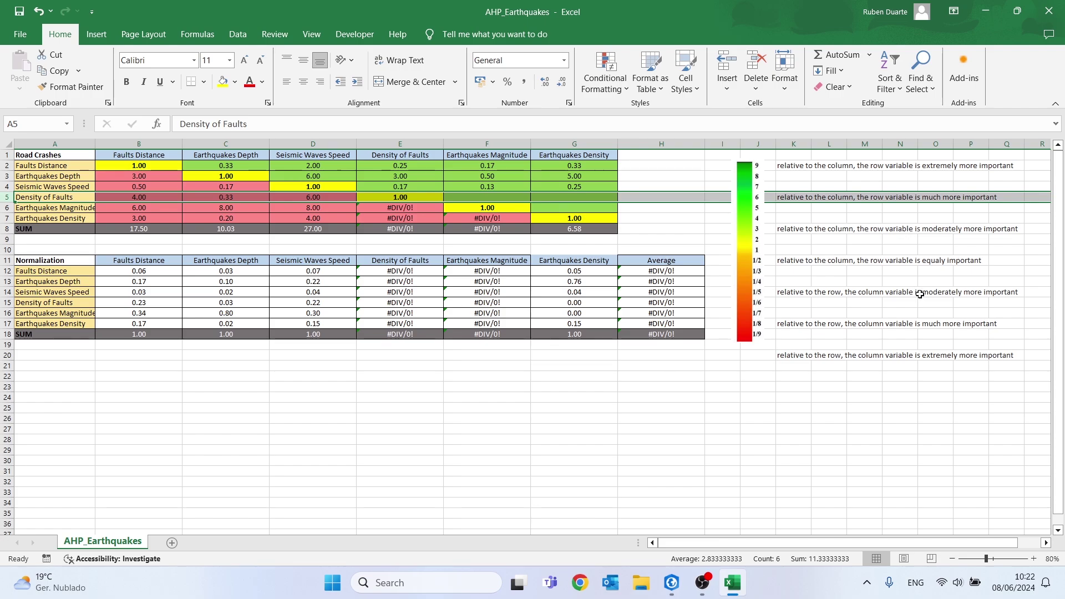
left_click(509, 199)
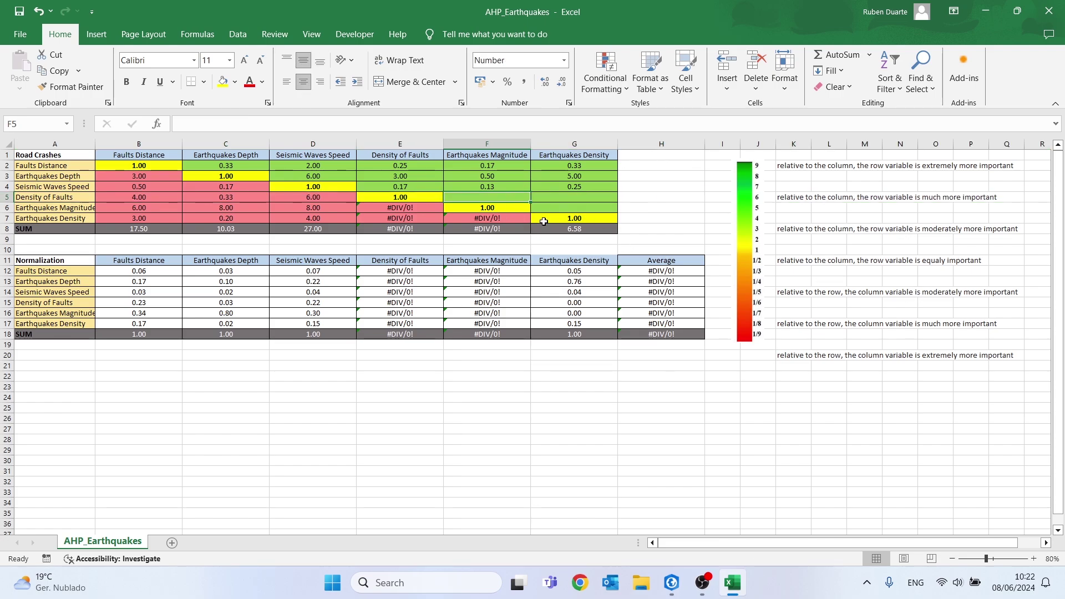
type("1/4")
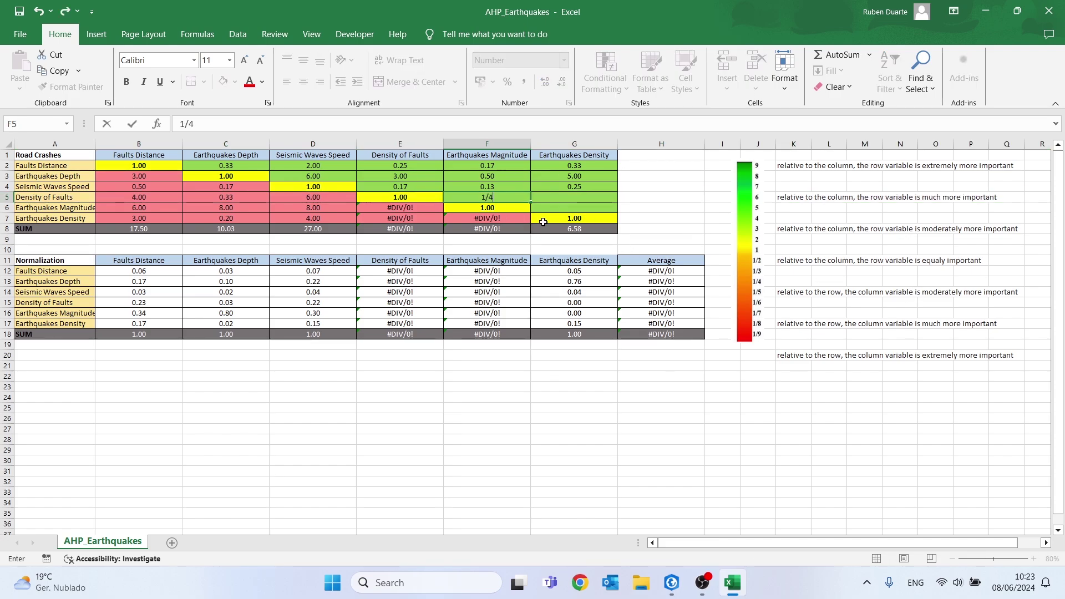
key("Tab")
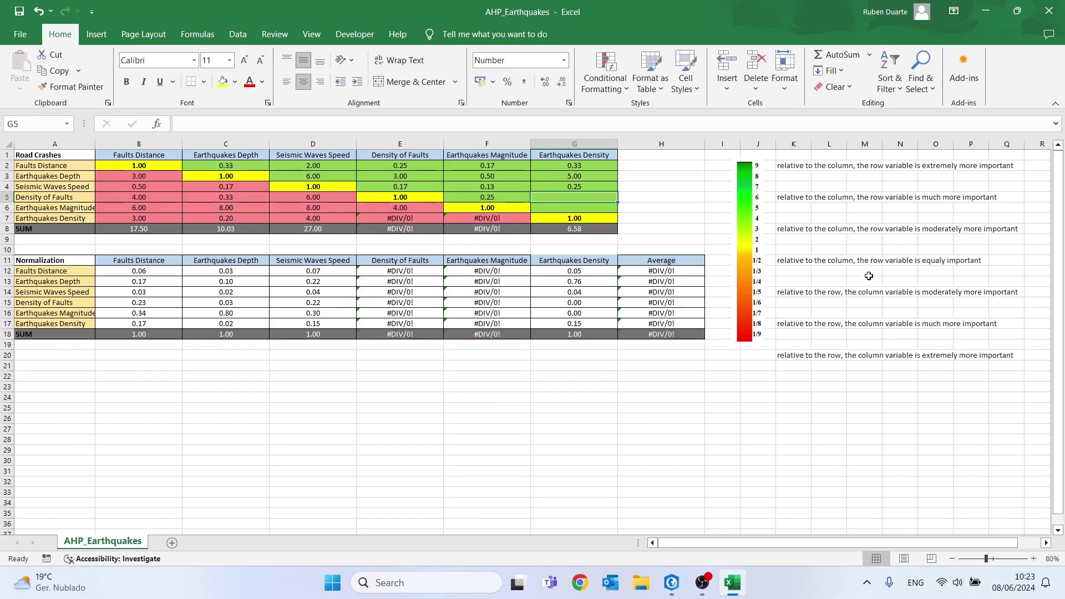
Step: Rate Density of Faults as 3 in G5 and Earthquakes Magnitude as 6 in G6, both against Earthquakes Density
left_click(1005, 230)
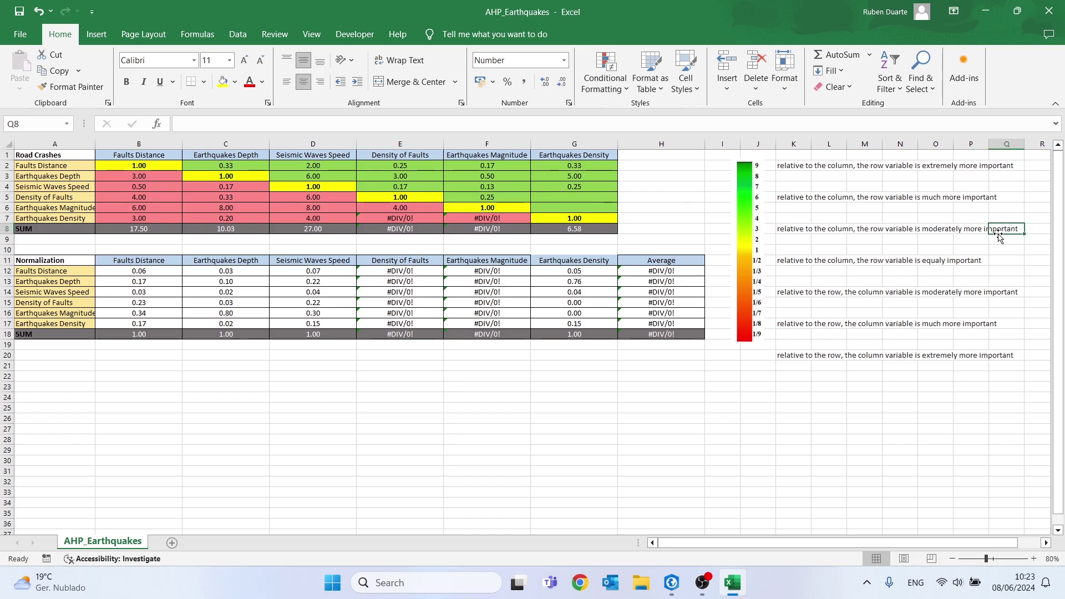
left_click(567, 197)
type("3")
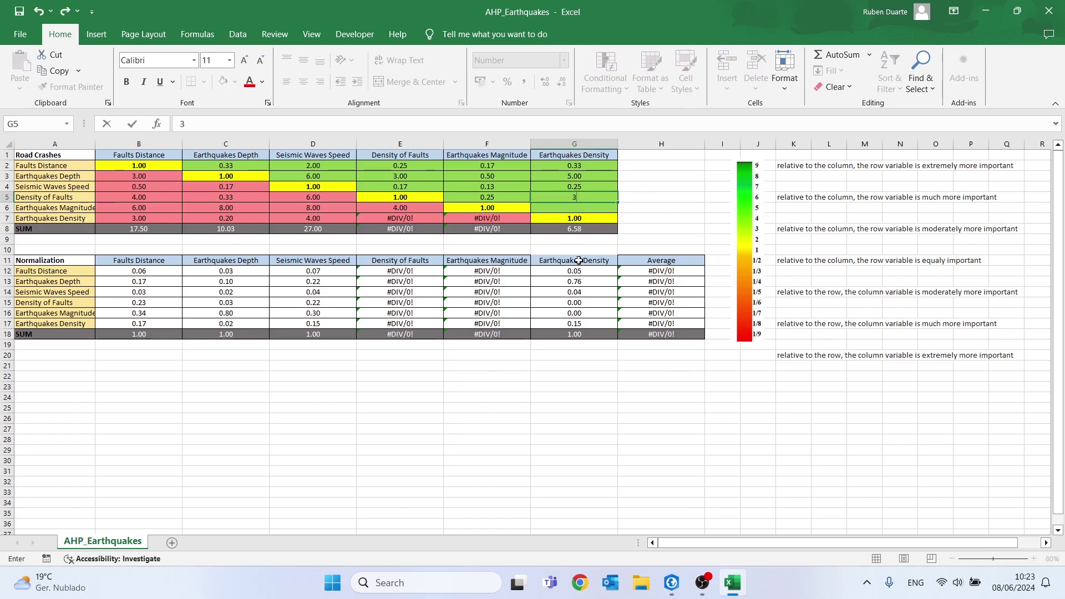
key("Return")
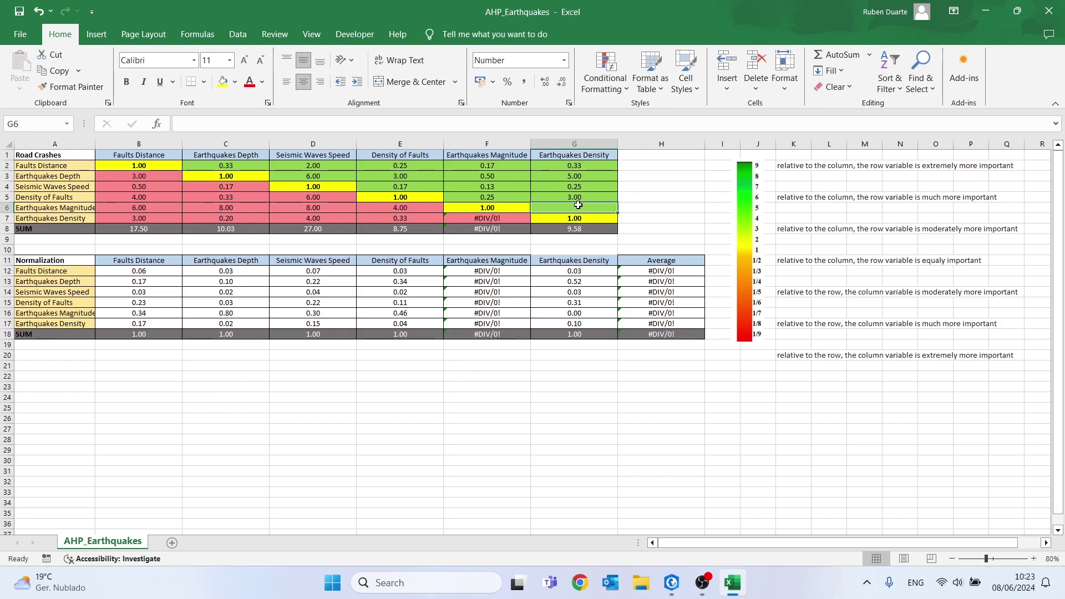
type("6")
key("Return")
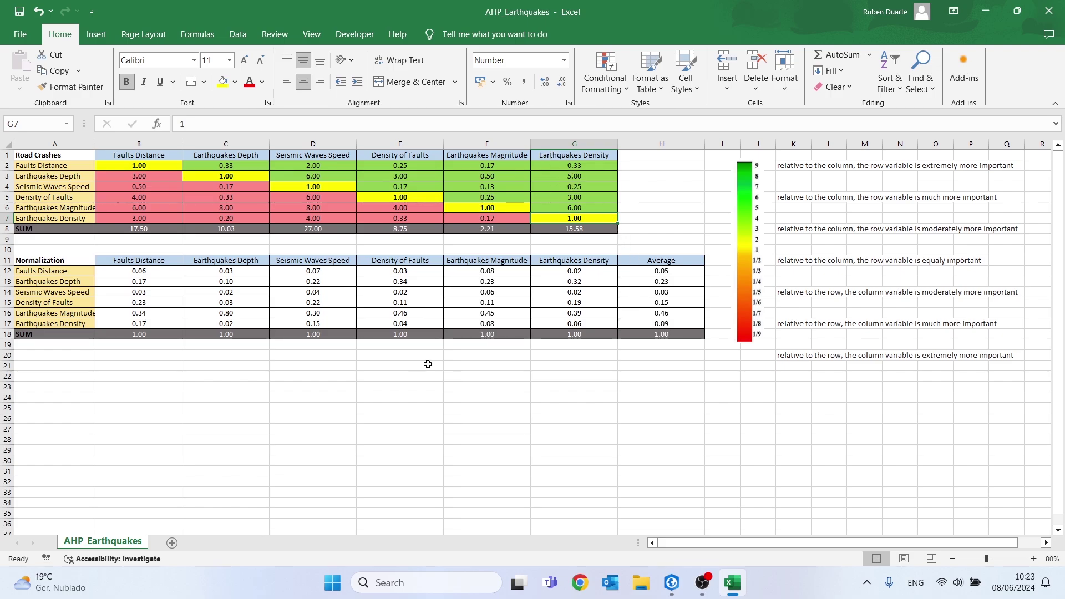
Step: Check the normalization formulas in column B and the column sums across row 18
left_click(146, 274)
left_click(145, 282)
left_click(144, 292)
left_click(142, 303)
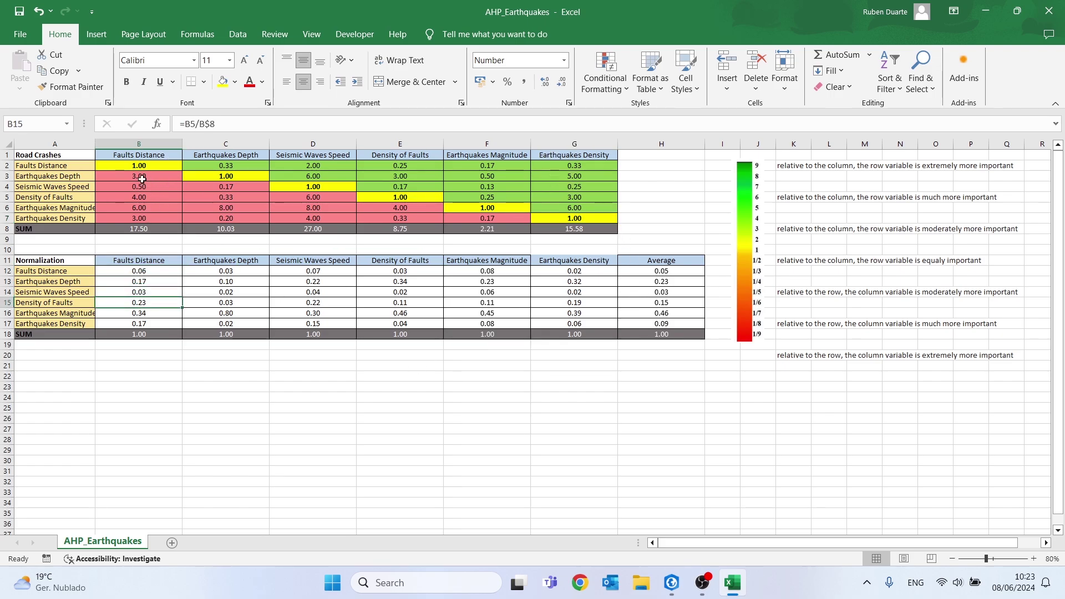
left_click(142, 334)
left_click_drag(142, 335, 644, 339)
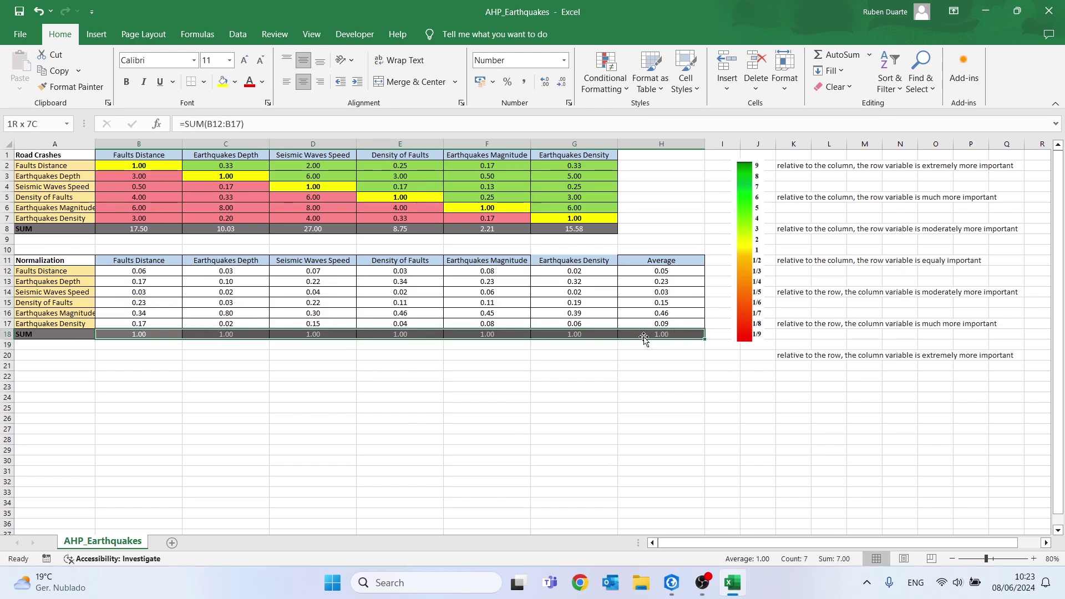
Step: Examine each variable's average weight in the normalization table, row by row from Faults Distance to Earthquakes Density
left_click(646, 344)
mouse_move(673, 271)
left_mouse_down()
mouse_move(661, 321)
mouse_move(677, 282)
left_mouse_up()
left_click(676, 282)
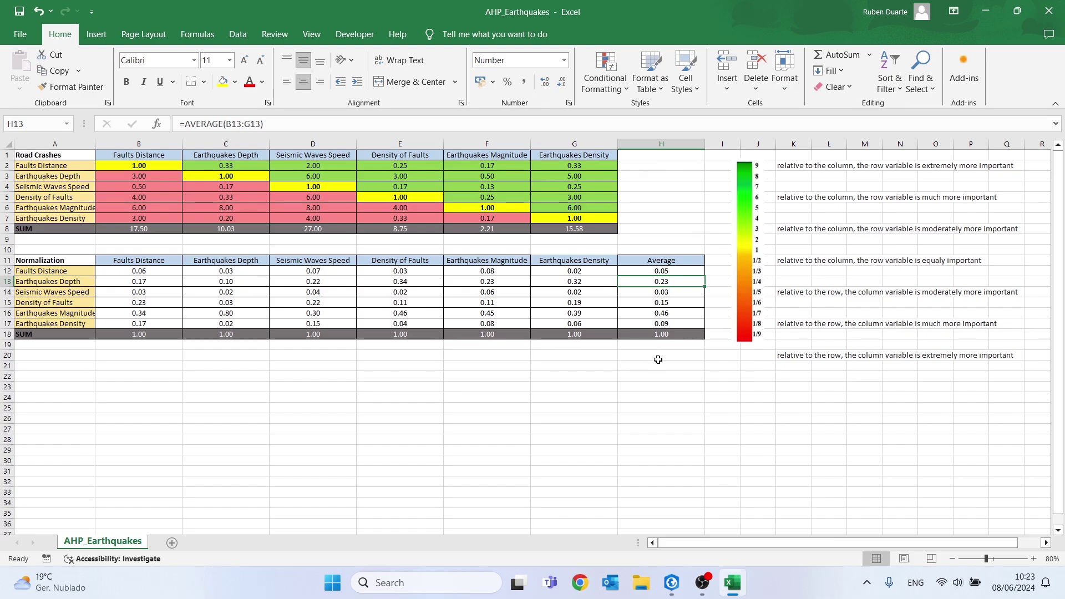
left_click(649, 313)
left_click_drag(36, 314, 653, 318)
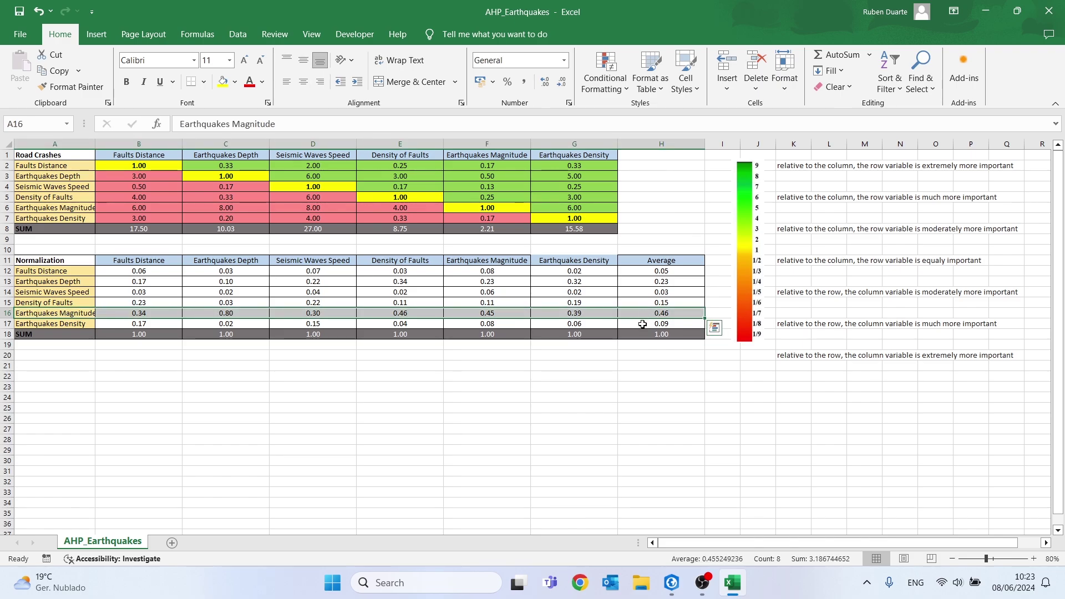
left_click_drag(28, 283, 51, 306)
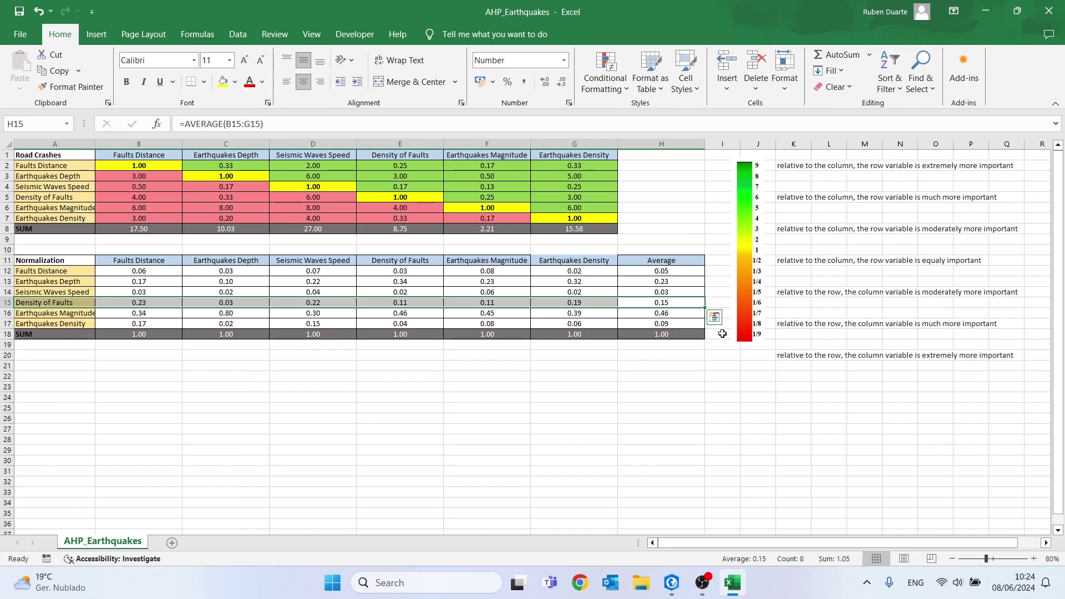
left_click(678, 328)
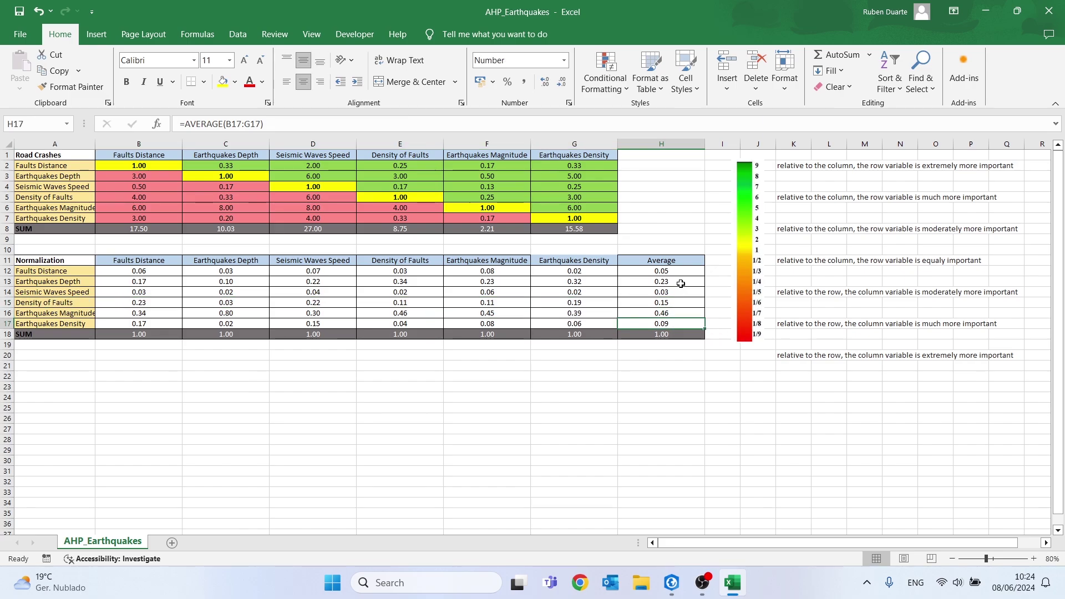
left_click_drag(62, 273, 669, 275)
left_click(86, 295)
left_click_drag(86, 295, 645, 291)
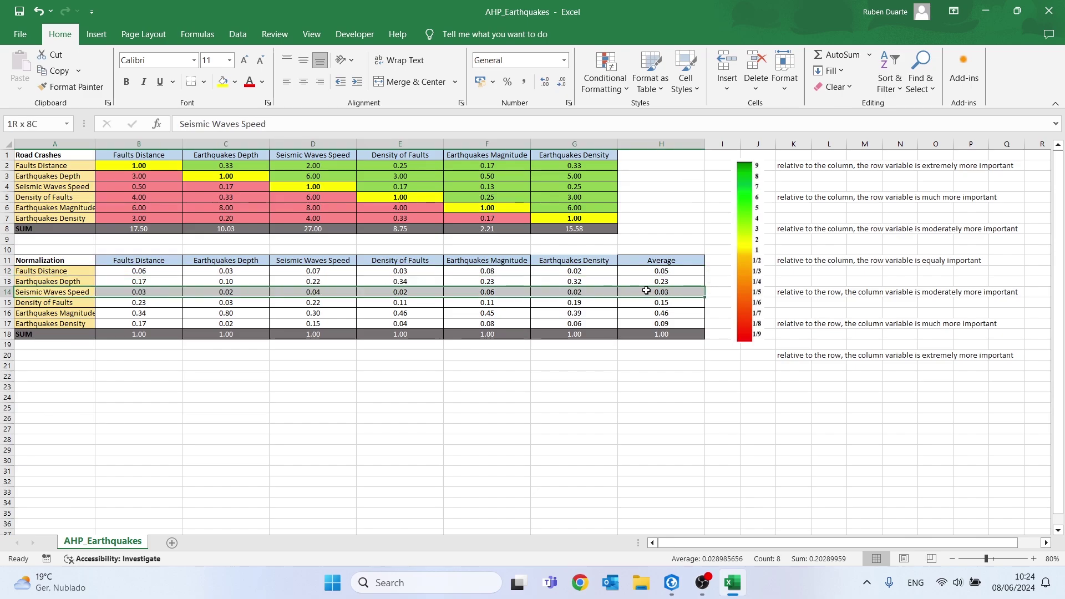
left_click(534, 461)
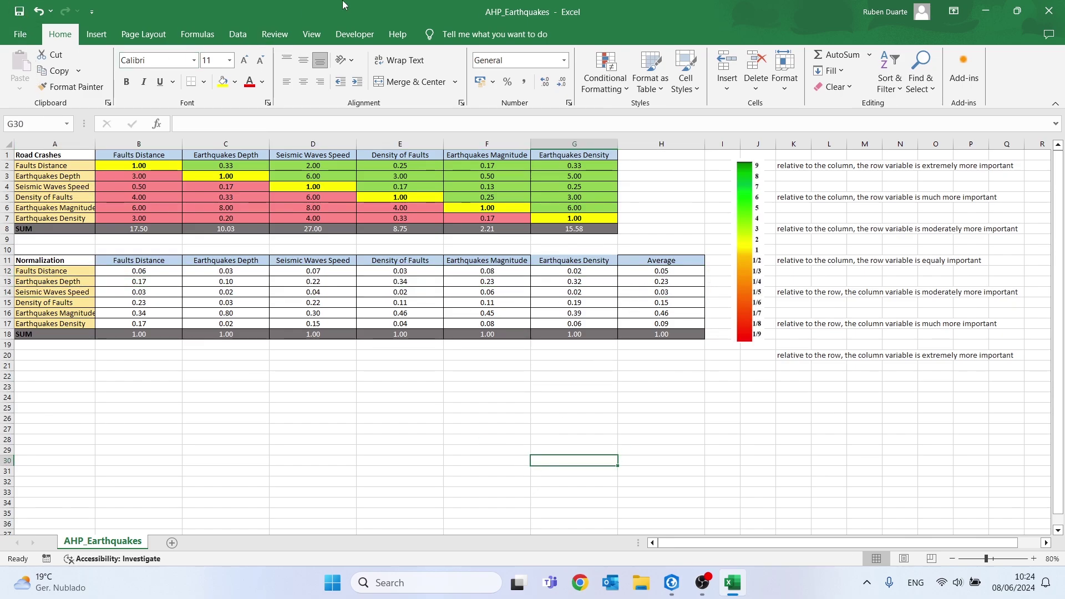
Step: Arrange the AHP_Earthquakes workbook and the ArcGIS Pro Earthquakes project side by side, each filling half the screen
left_click_drag(365, 8, 1057, 186)
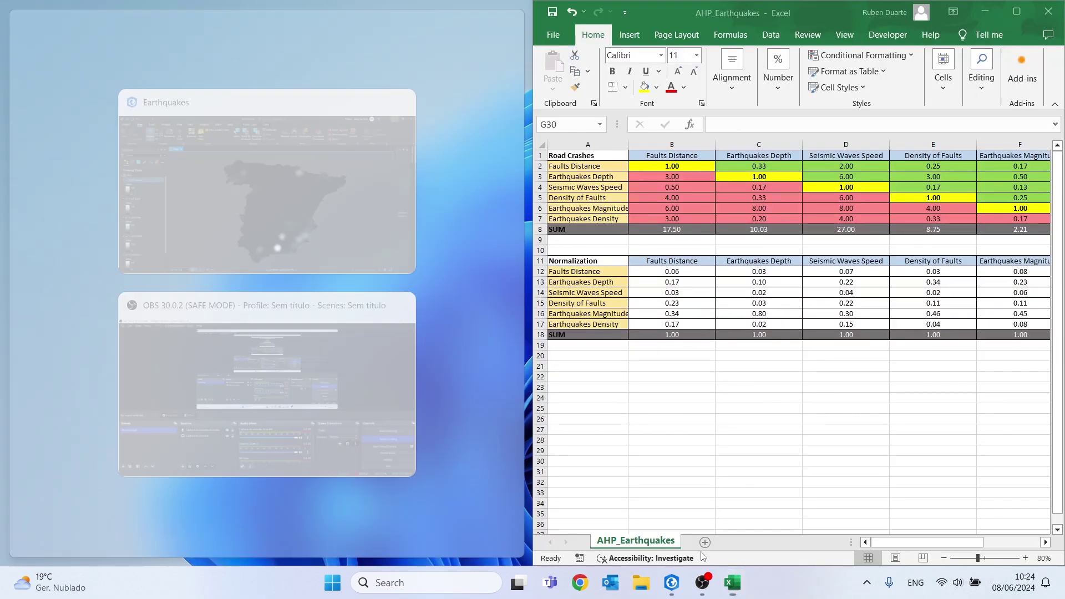
left_click(675, 586)
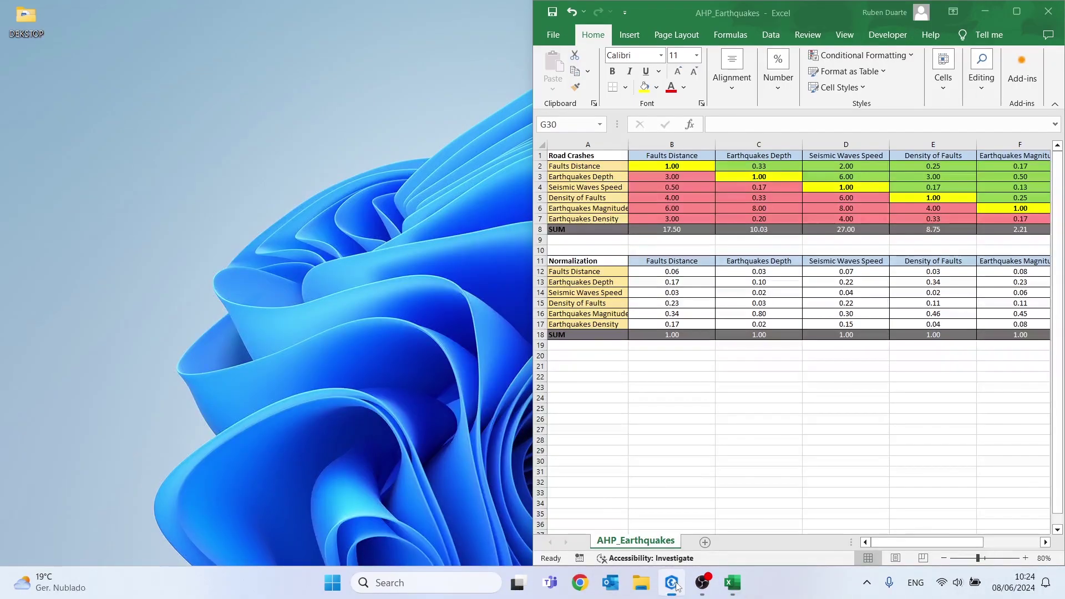
left_click(676, 586)
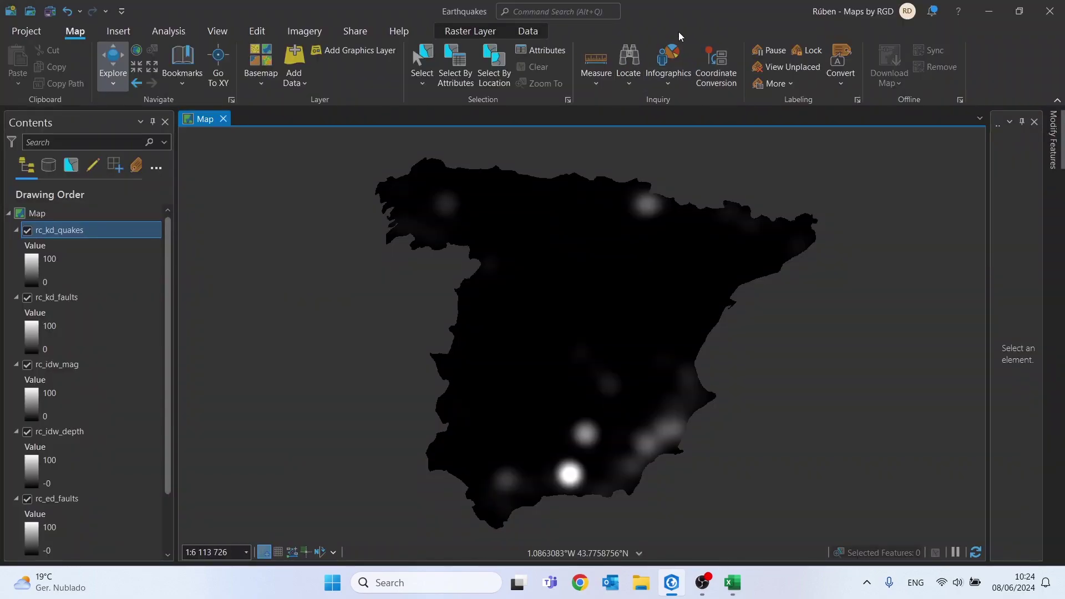
left_click_drag(681, 23, 2, 17)
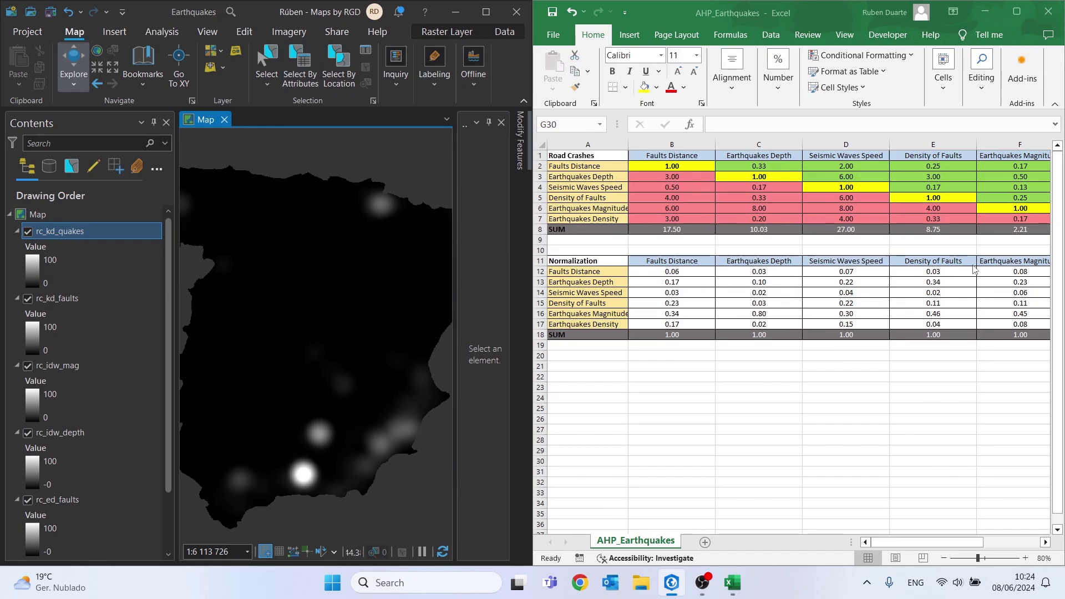
Step: Maximize the AHP_Earthquakes workbook and freeze its first column so the variable names stay in view
left_click(596, 145)
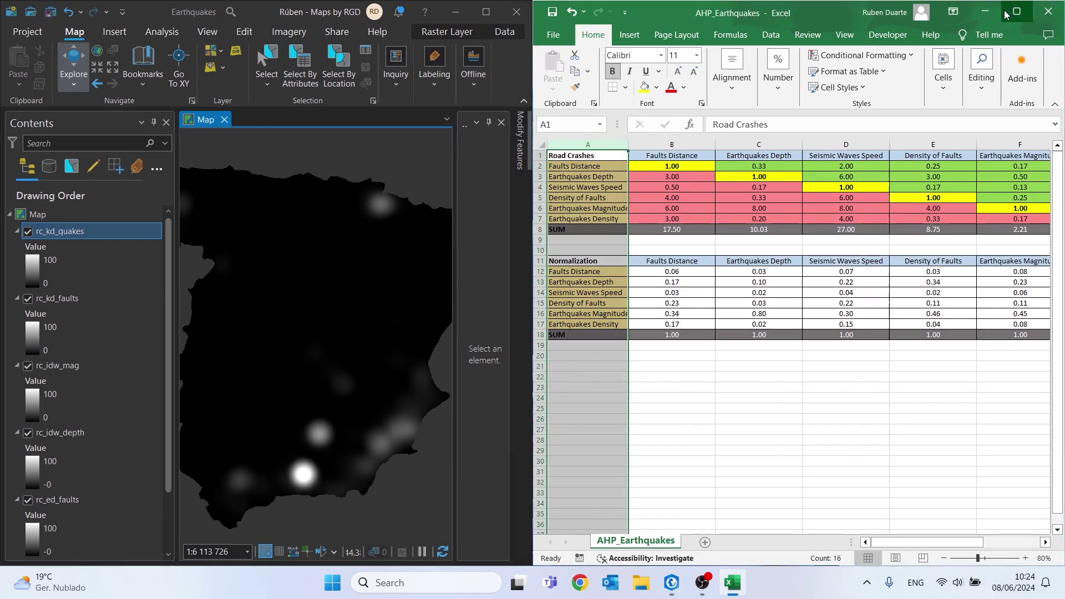
left_click(1025, 8)
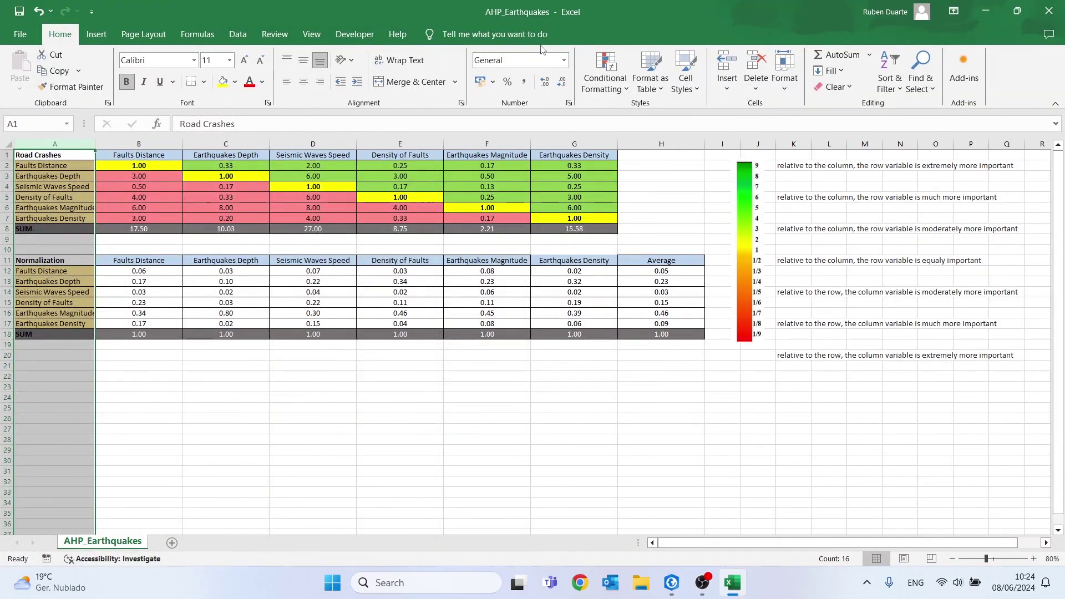
left_click(308, 36)
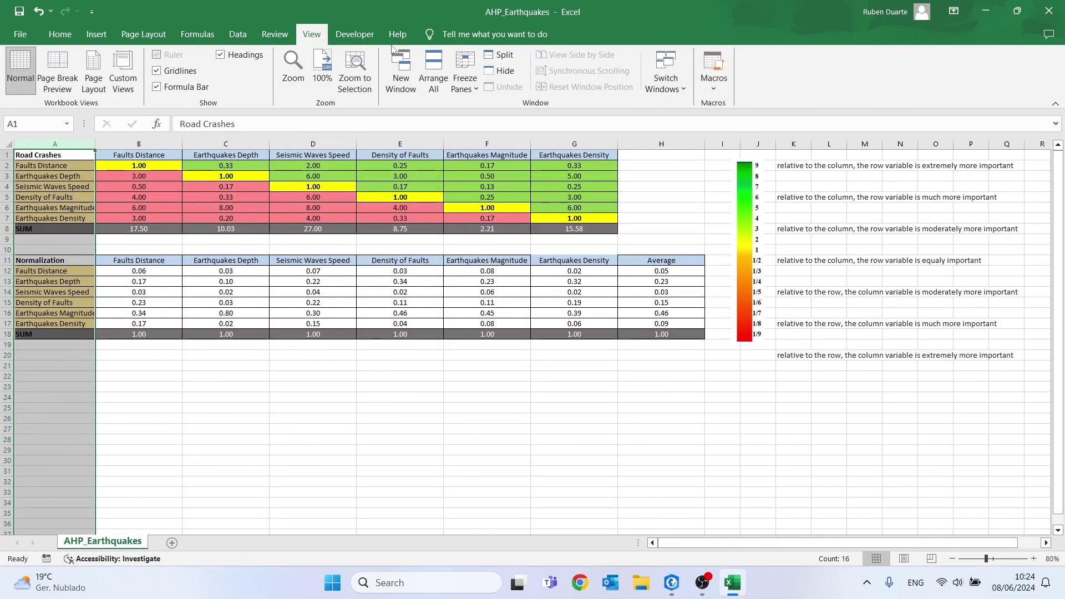
left_click(465, 83)
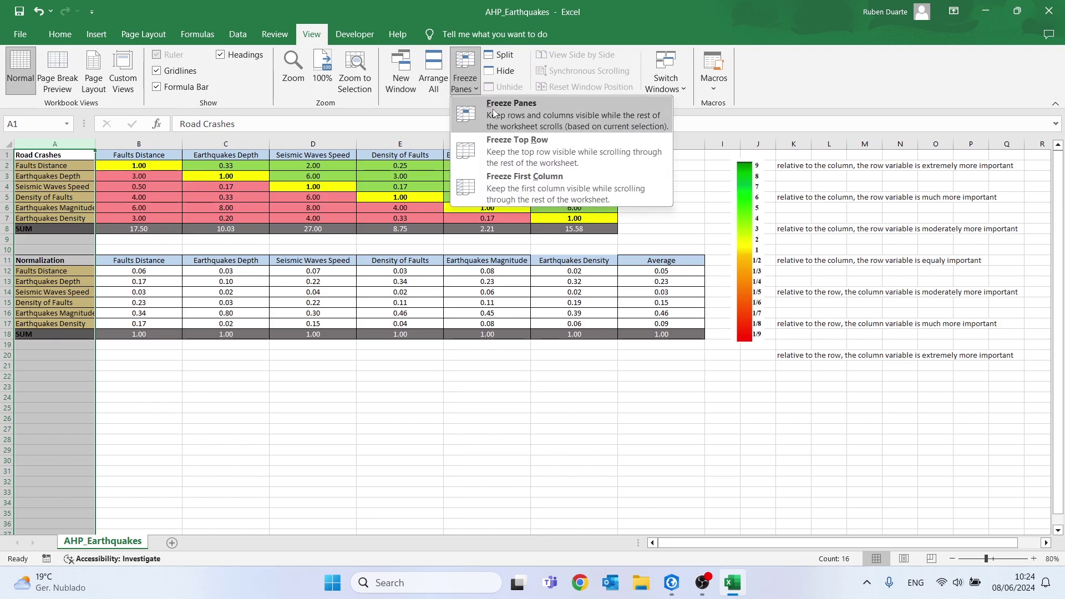
left_click(491, 176)
Step: Place the workbook beside ArcGIS Pro again and bring the Average weights next to the frozen variable names, selecting H12:H16
left_click_drag(286, 6, 1064, 166)
left_click(832, 409)
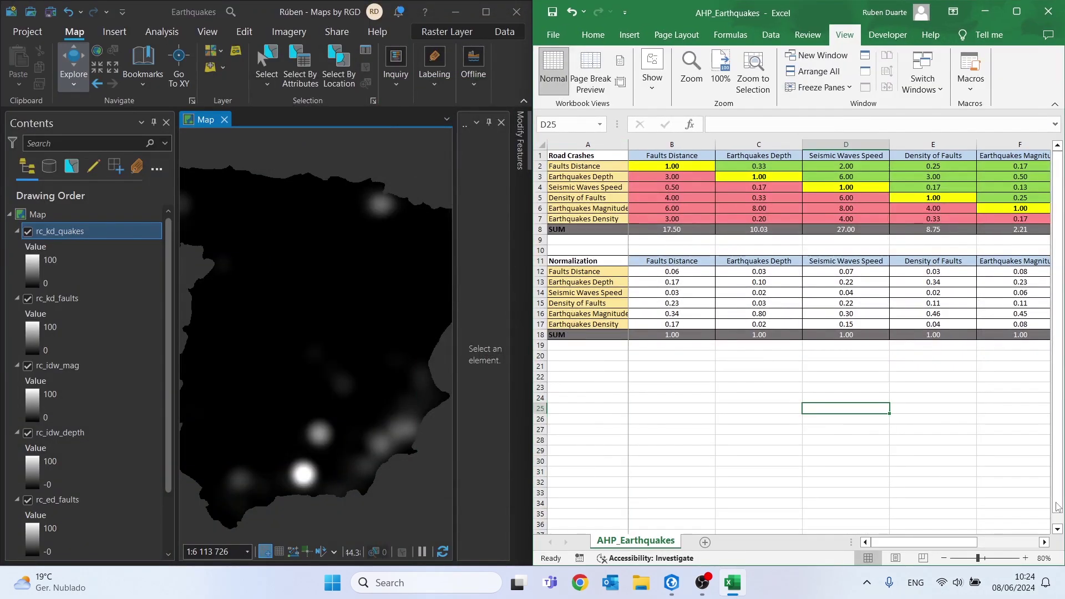
left_click(1046, 544)
left_click_drag(1046, 544, 1046, 543)
left_click_drag(687, 270, 674, 313)
Step: In ArcGIS Pro, search the geoprocessing tools for "raster calc" and open the Image Analyst Raster Calculator
left_click(165, 32)
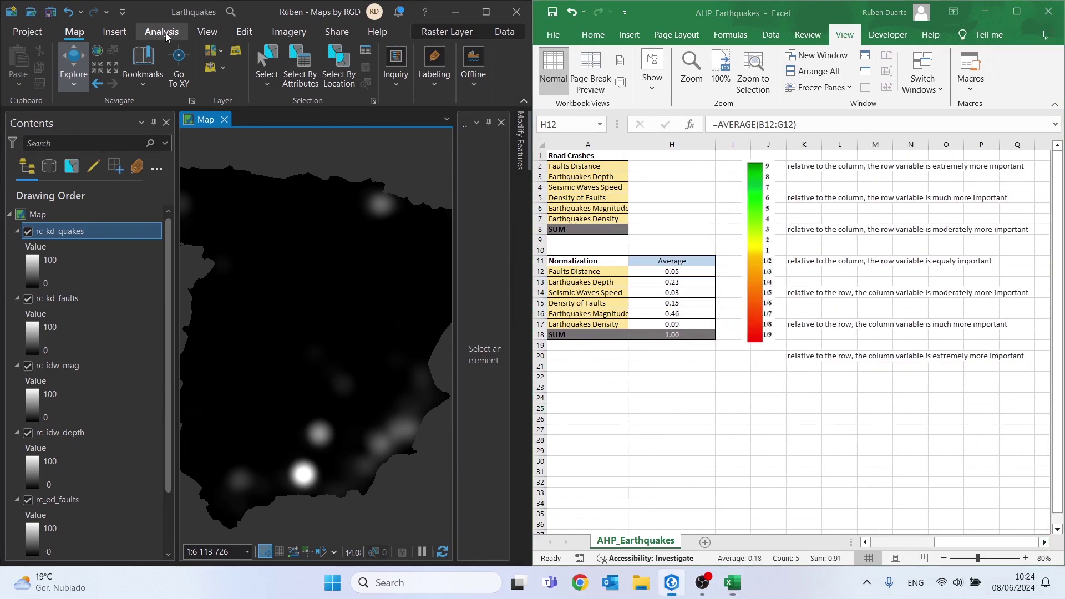
left_click(164, 33)
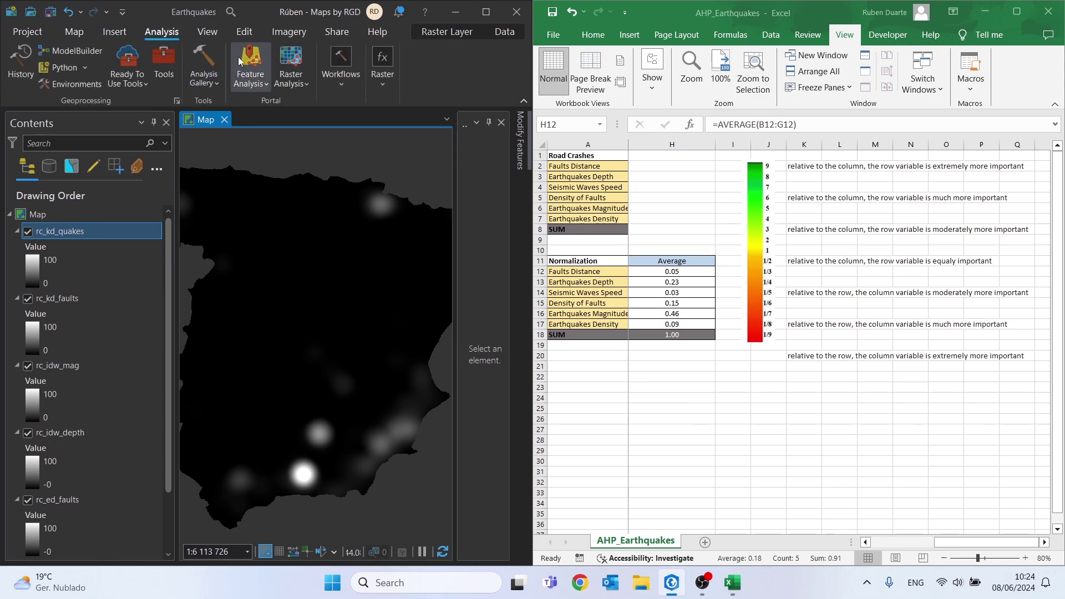
left_click(337, 86)
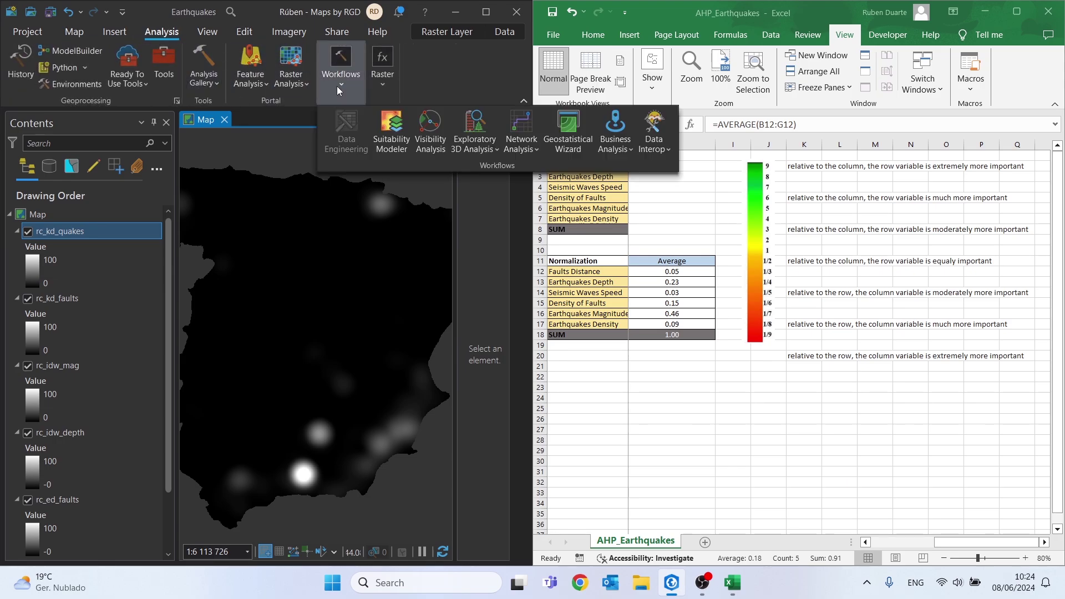
left_click(293, 84)
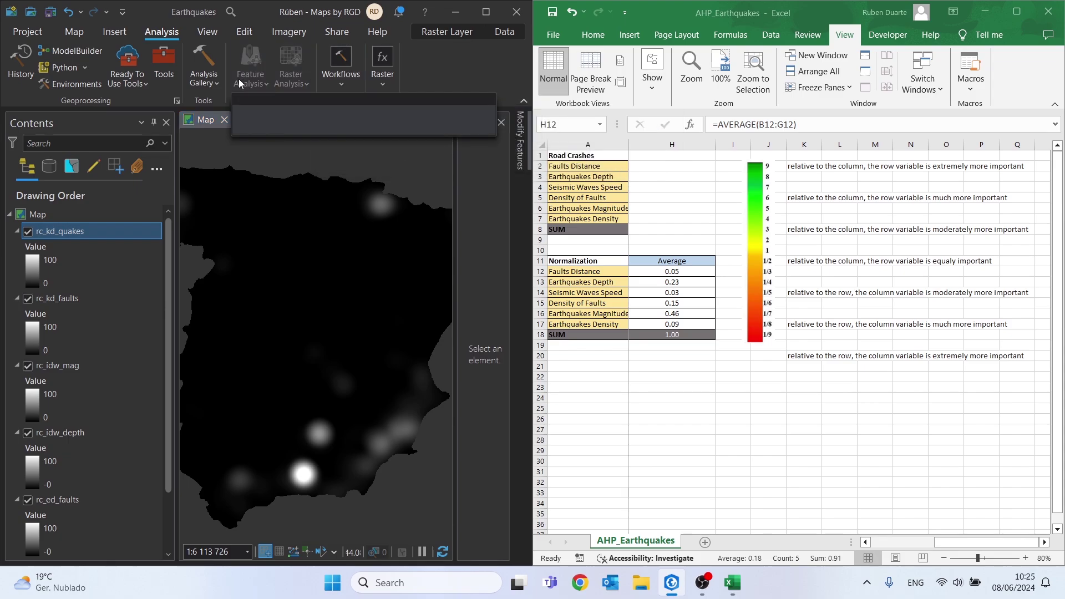
left_click(204, 81)
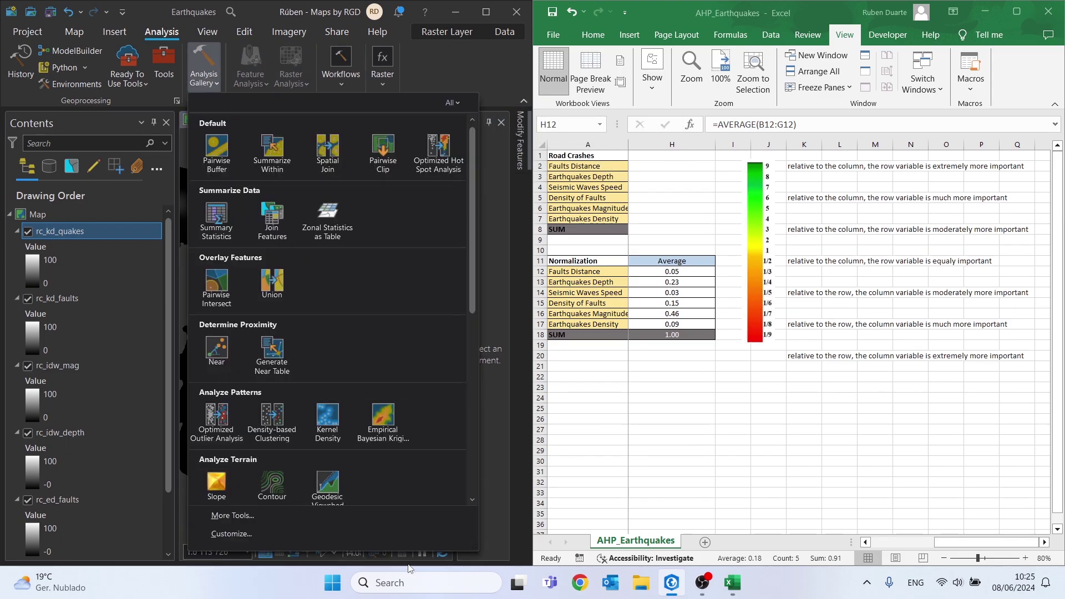
left_click(219, 516)
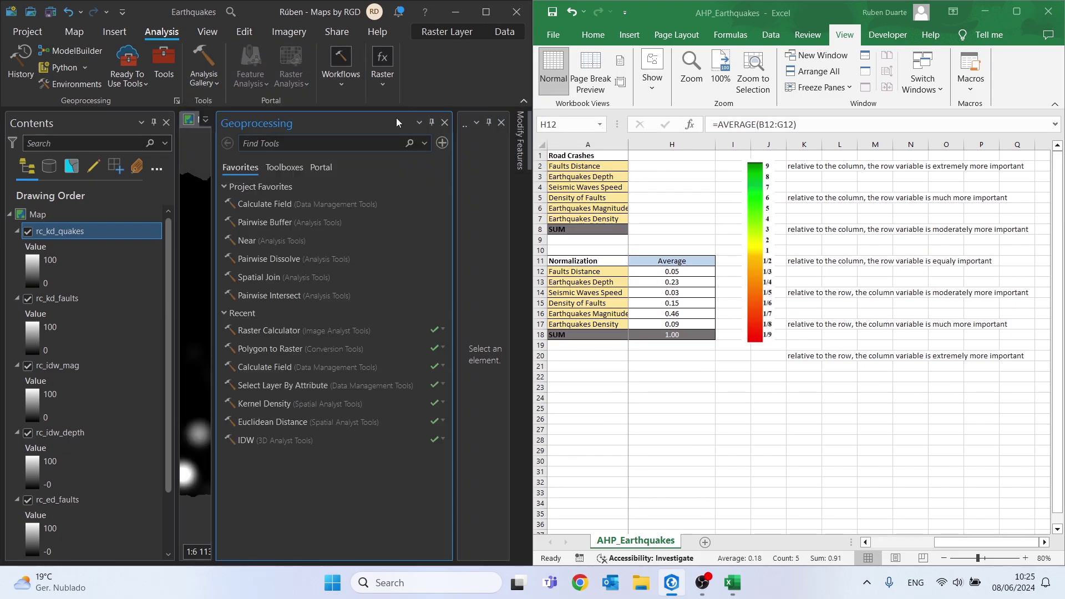
type("raster calc")
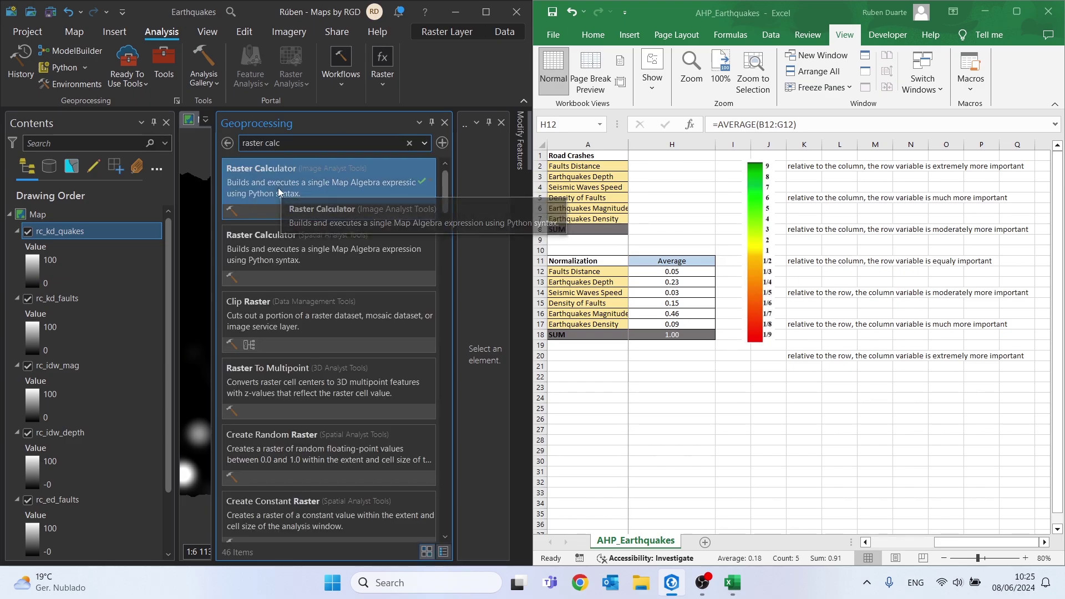
left_click(279, 192)
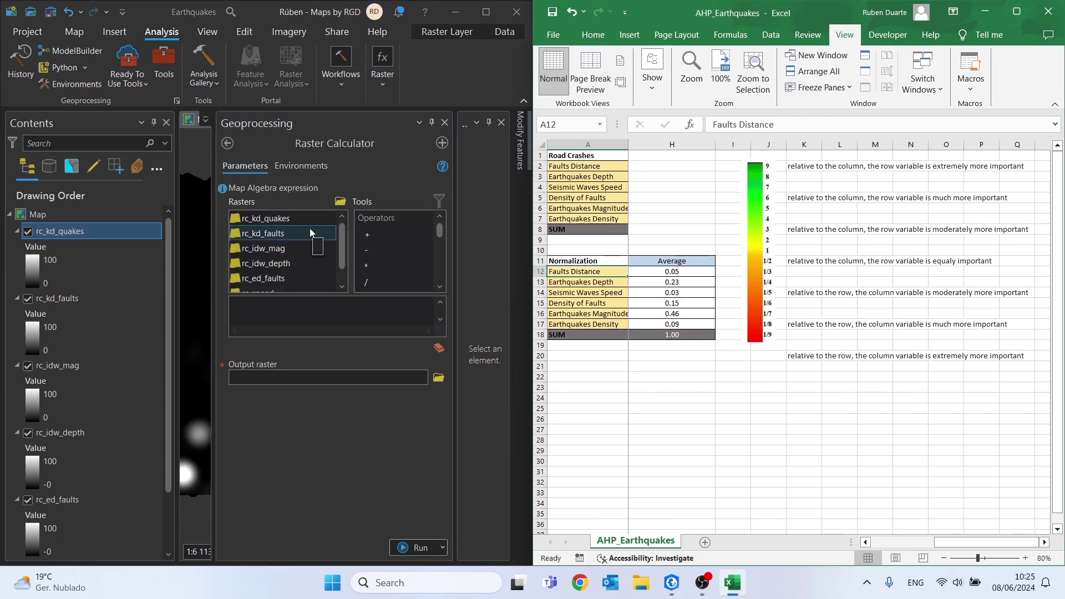
left_click_drag(310, 232, 264, 235)
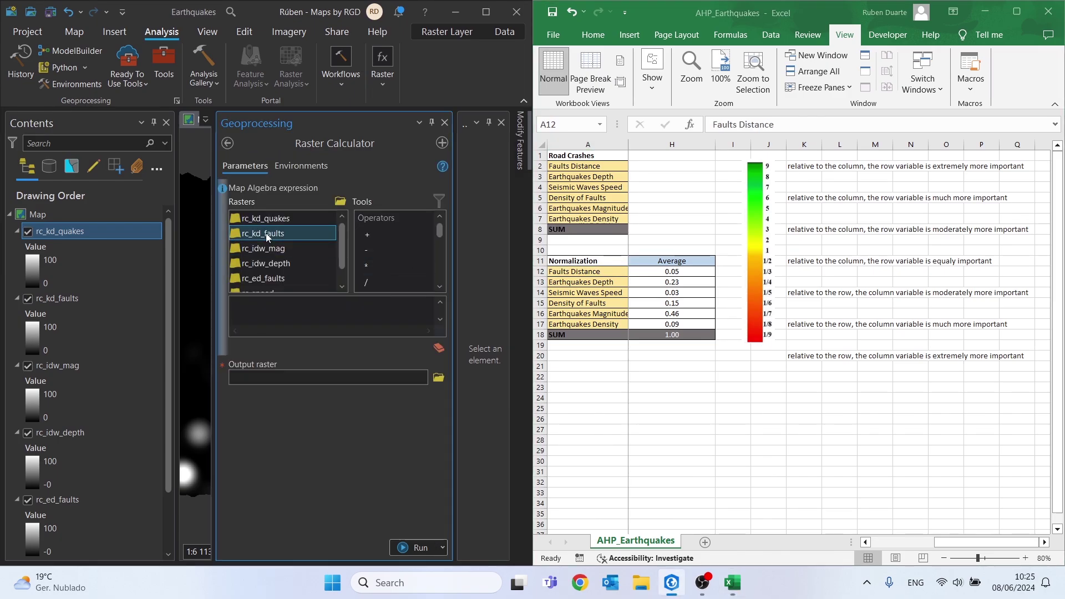
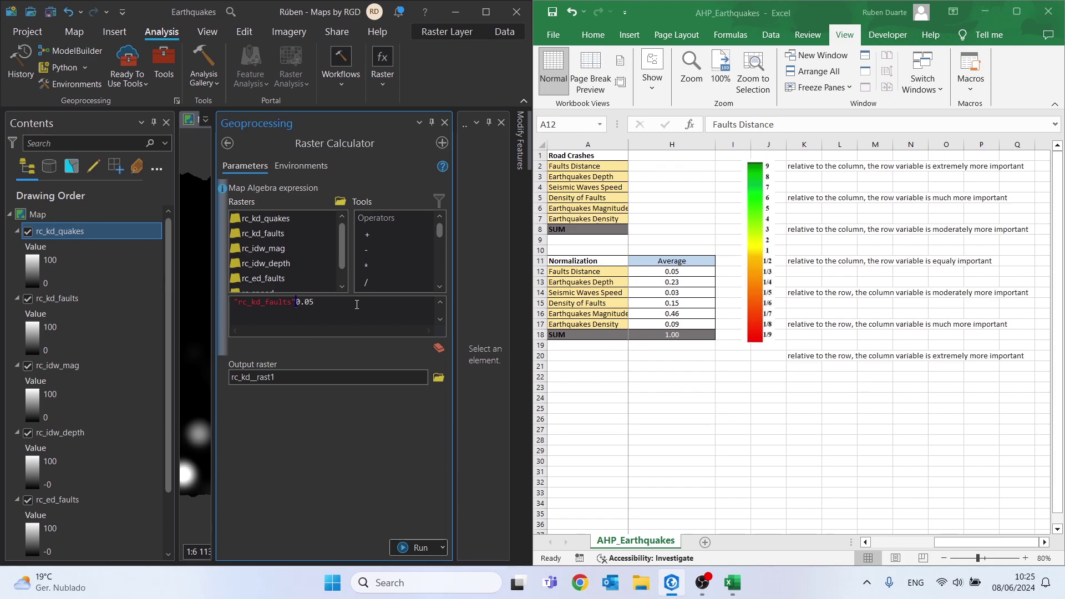
Step: Weight rc_kd_faults by 0.05 in the map algebra expression, enclose the product in parentheses and open an added term
type("*0.05)+(")
left_click(234, 303)
type("(")
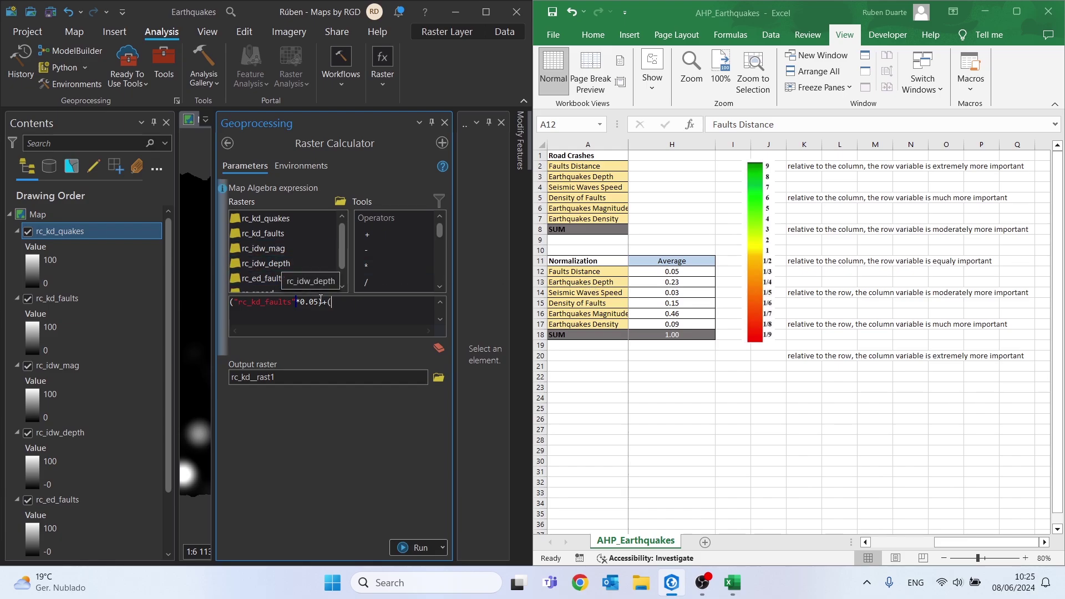
Step: Add rc_idw_depth weighted by 0.23 as the expression's second parenthesized term and open another added term
left_click(259, 269)
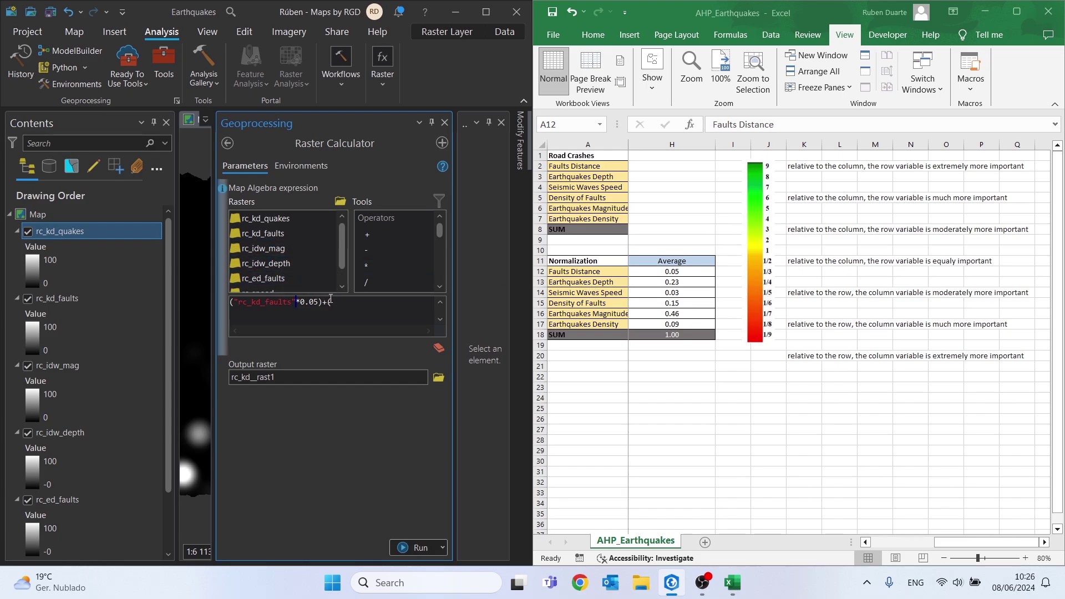
double_click(258, 264)
left_click(336, 302)
key("BackSpace")
left_click(417, 302)
type("*0.23(")
key("BackSpace")
type(")+(")
Step: Add rc_speed weighted by 0.03 as the third term and open another added term
left_click(342, 286)
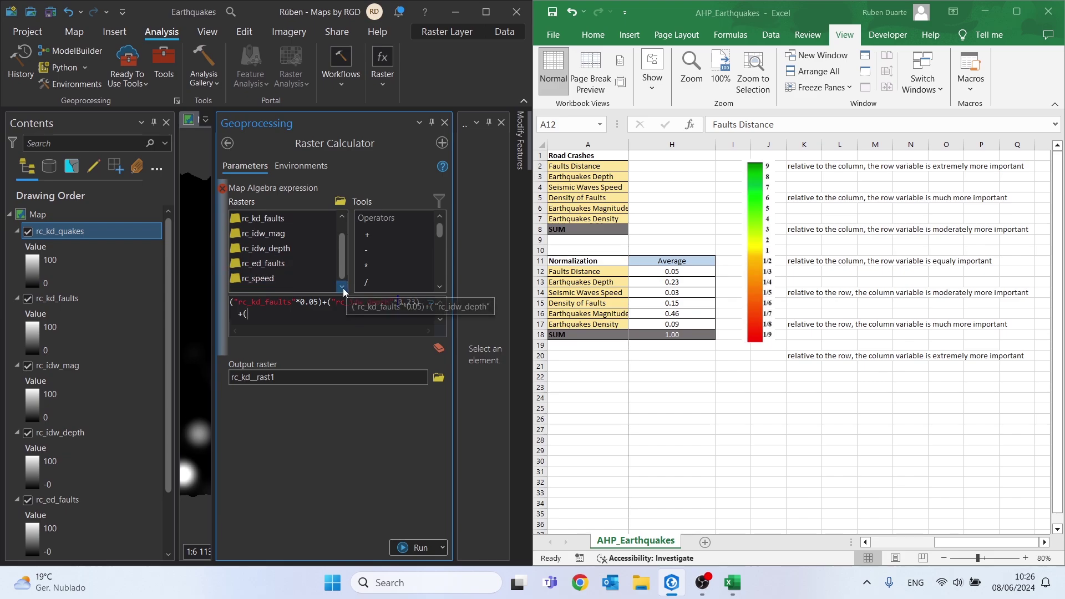
double_click(255, 278)
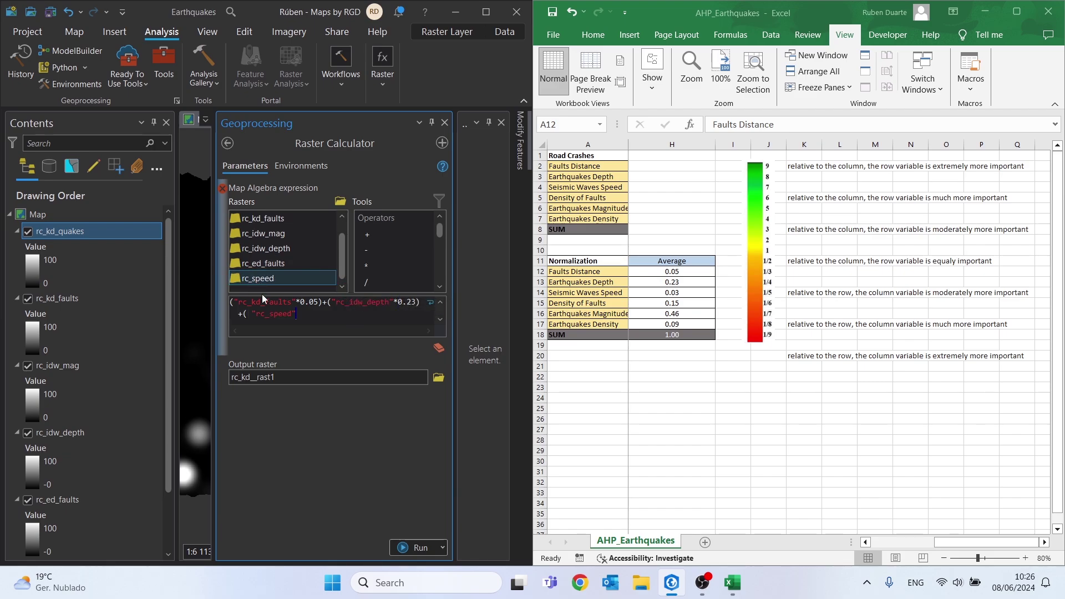
key("BackSpace")
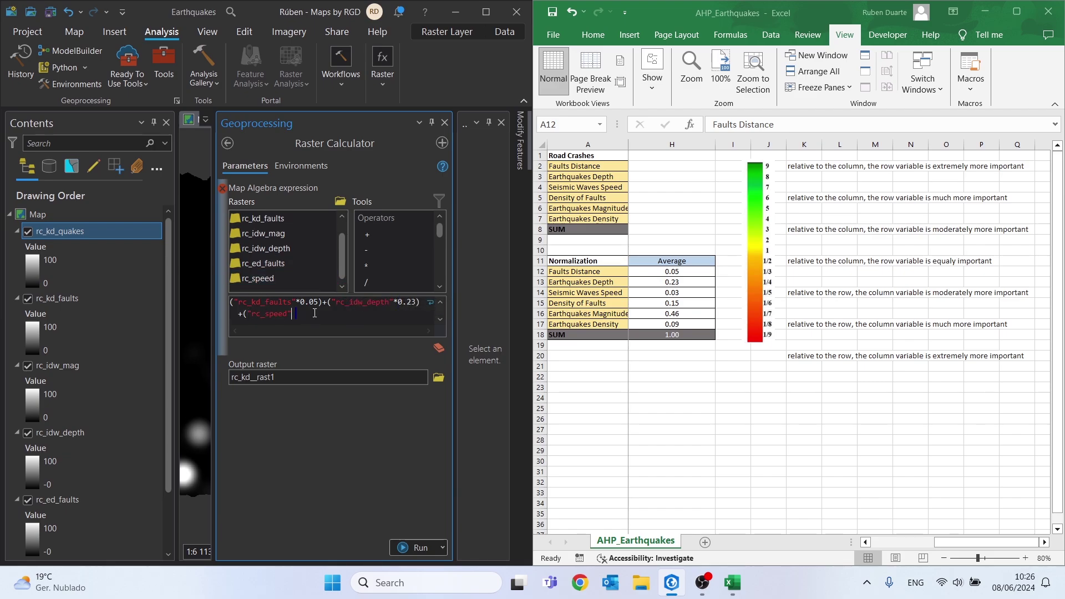
type("*0.03)+(")
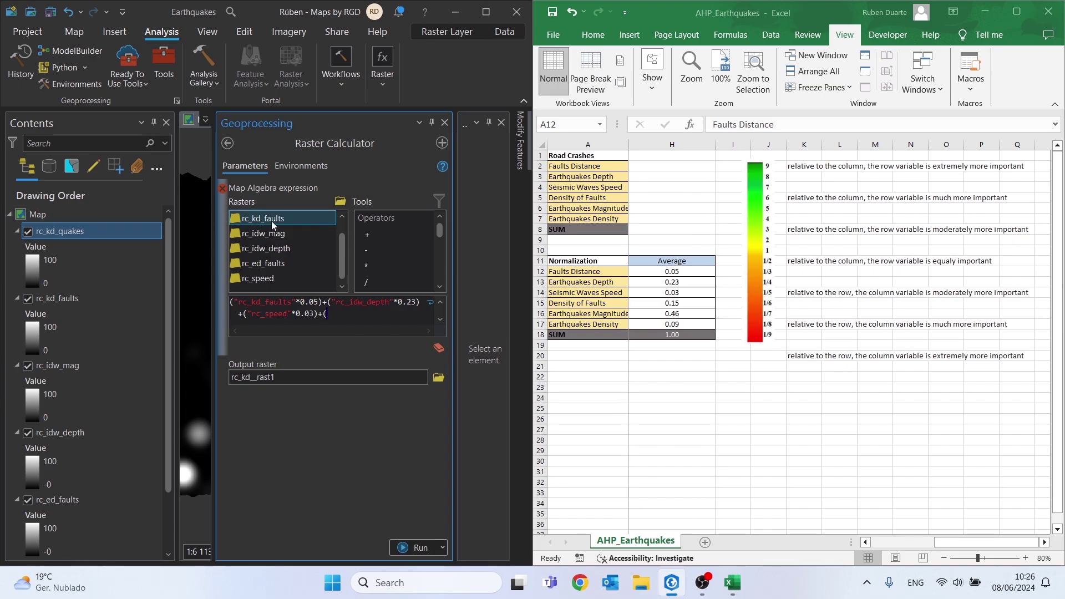
Step: Fill the fourth term of the expression with rc_kd_faults weighted by 0.15 and close its parenthesis
double_click(272, 220)
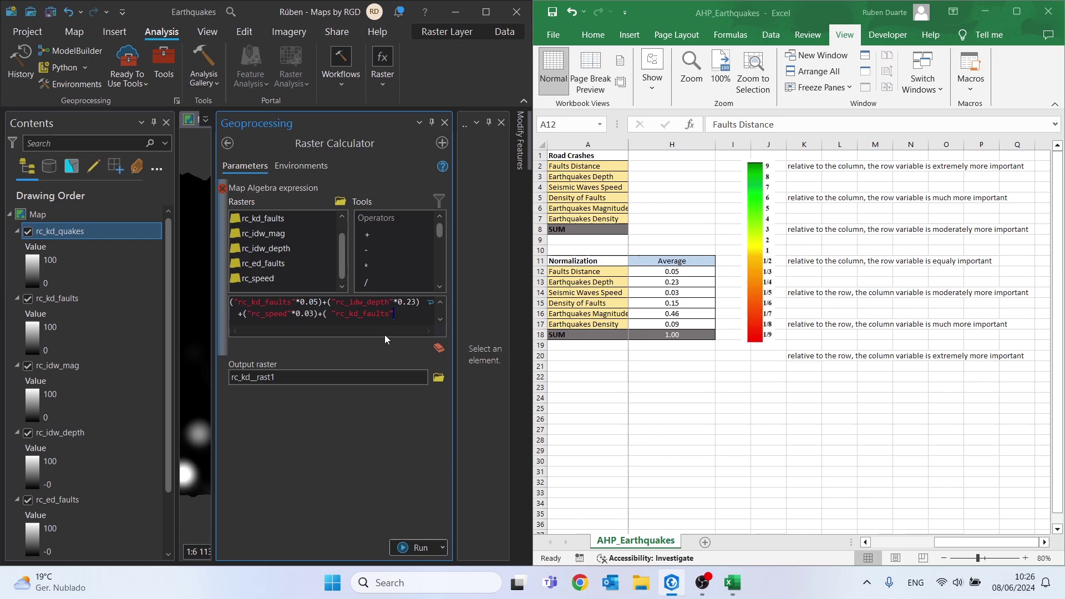
left_click(330, 312)
key("BackSpace")
key("End")
type("0.15)")
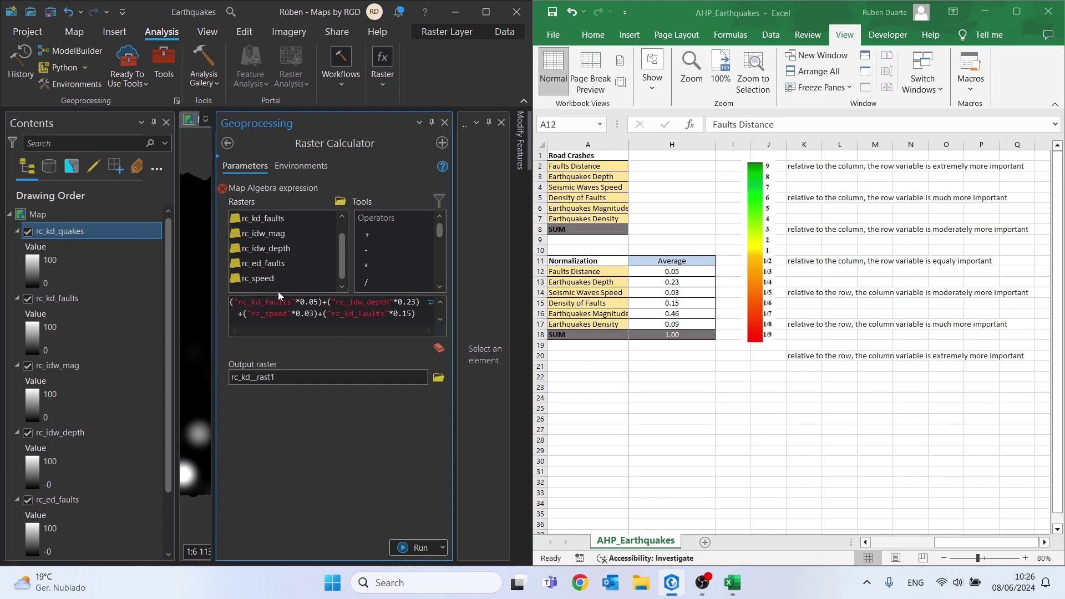
Step: Correct the first term, the Faults Distance weight, by replacing rc_kd_faults with rc_ed_faults
left_click(561, 271)
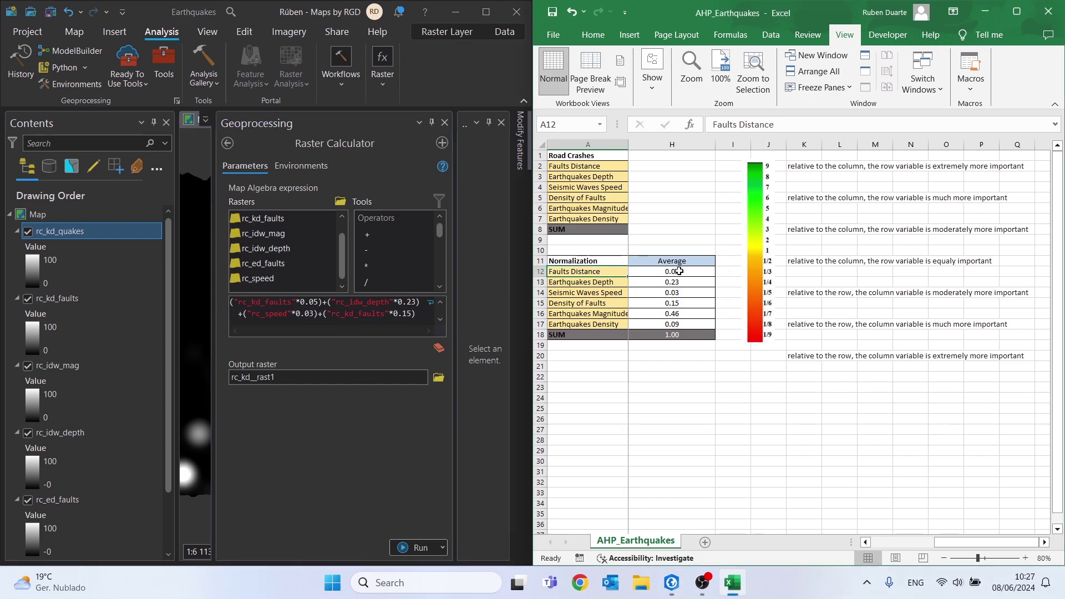
left_click(257, 308)
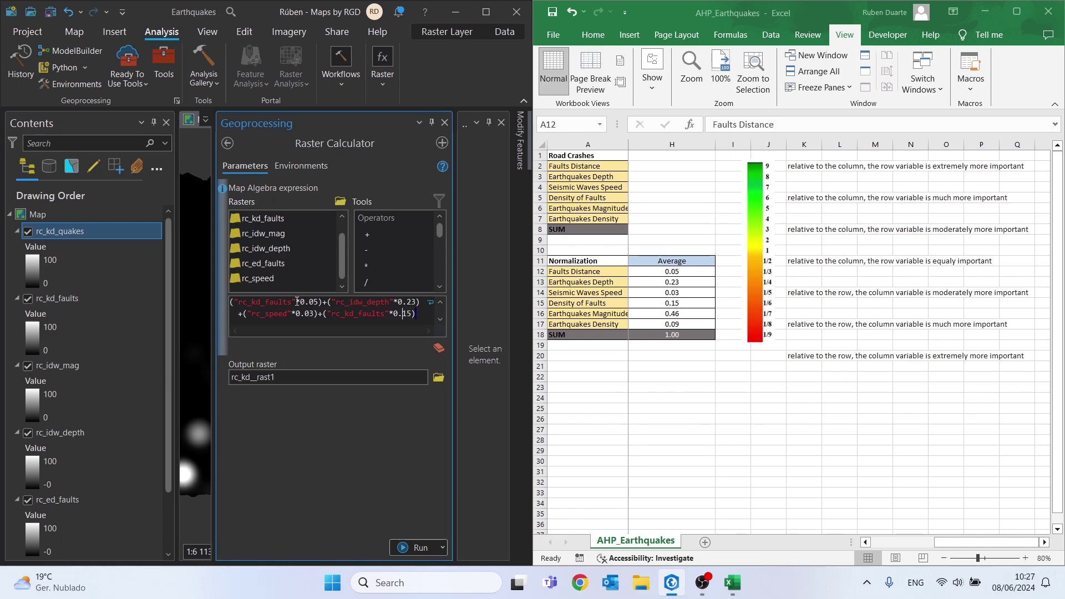
left_click_drag(296, 302, 239, 301)
key("Delete")
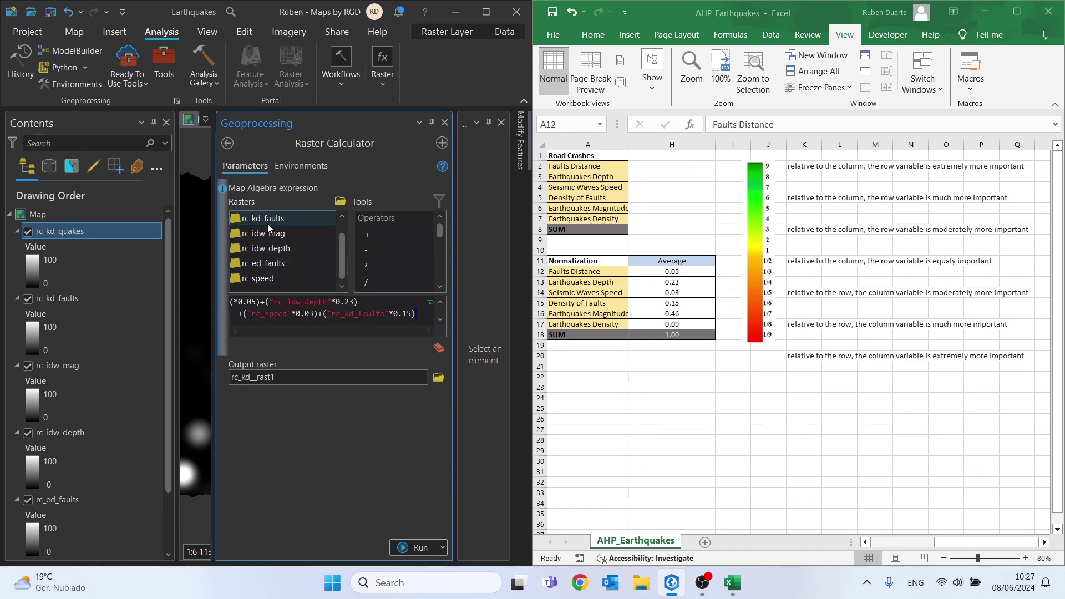
double_click(263, 263)
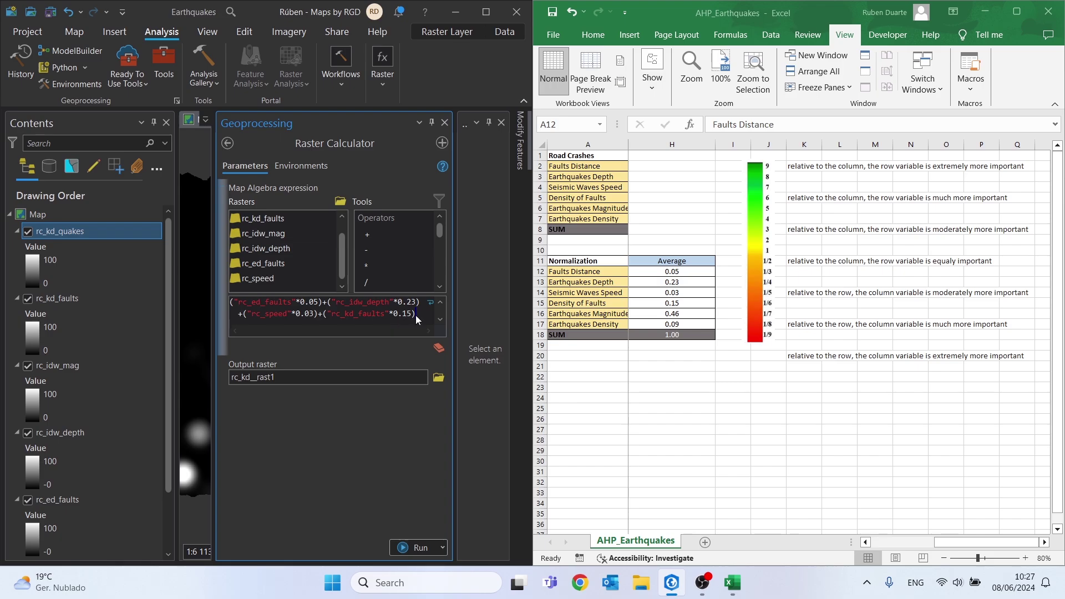
Step: Append rc_idw_mag with the Earthquakes Magnitude weight of 0.46 to the expression and open another added term
left_click(563, 314)
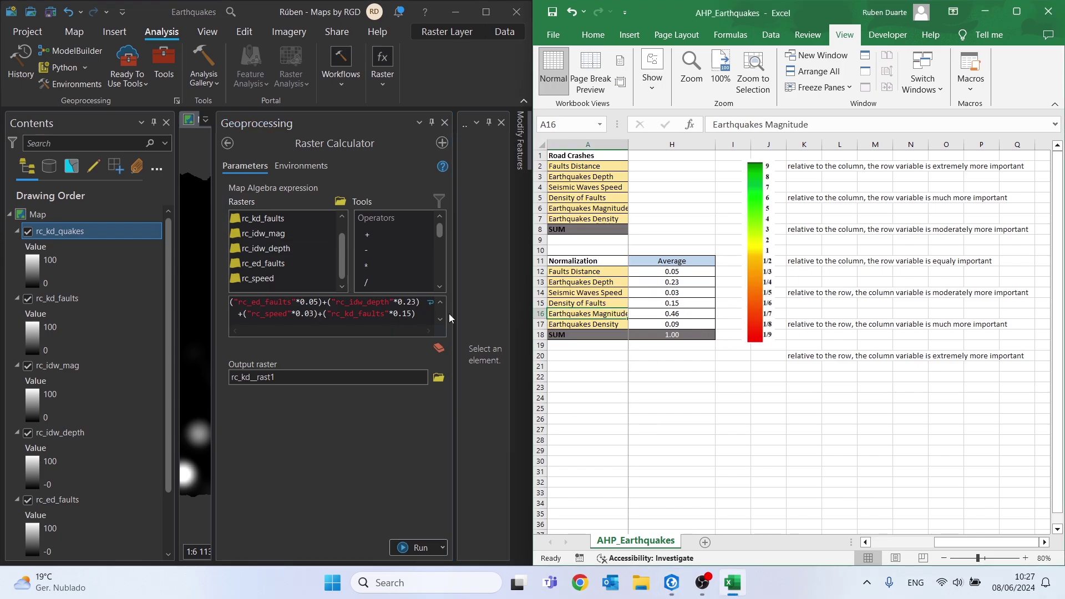
left_click(424, 316)
left_click(423, 316)
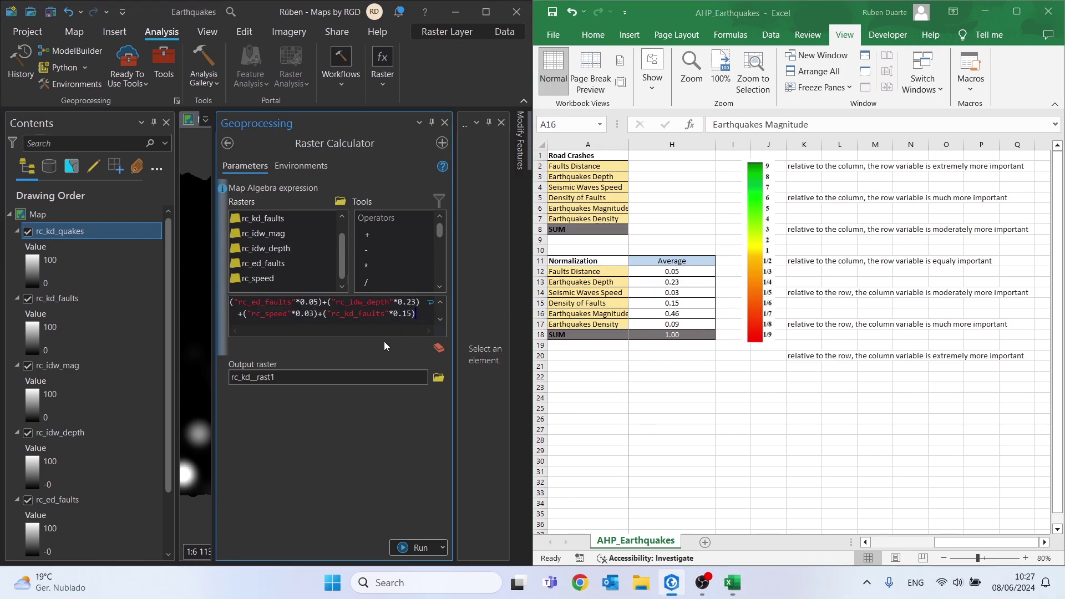
type("+(")
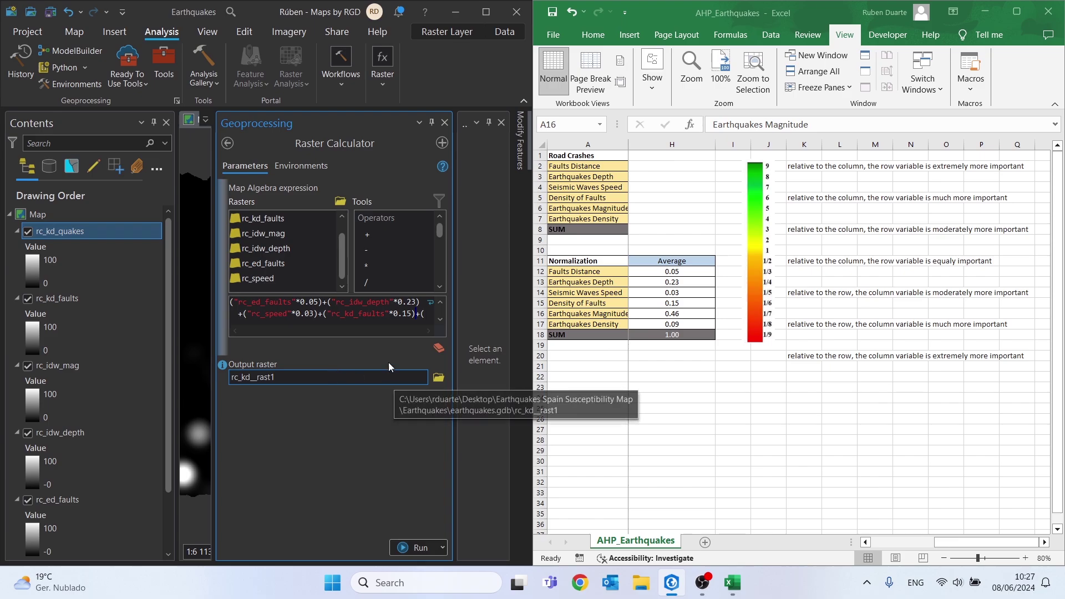
double_click(278, 235)
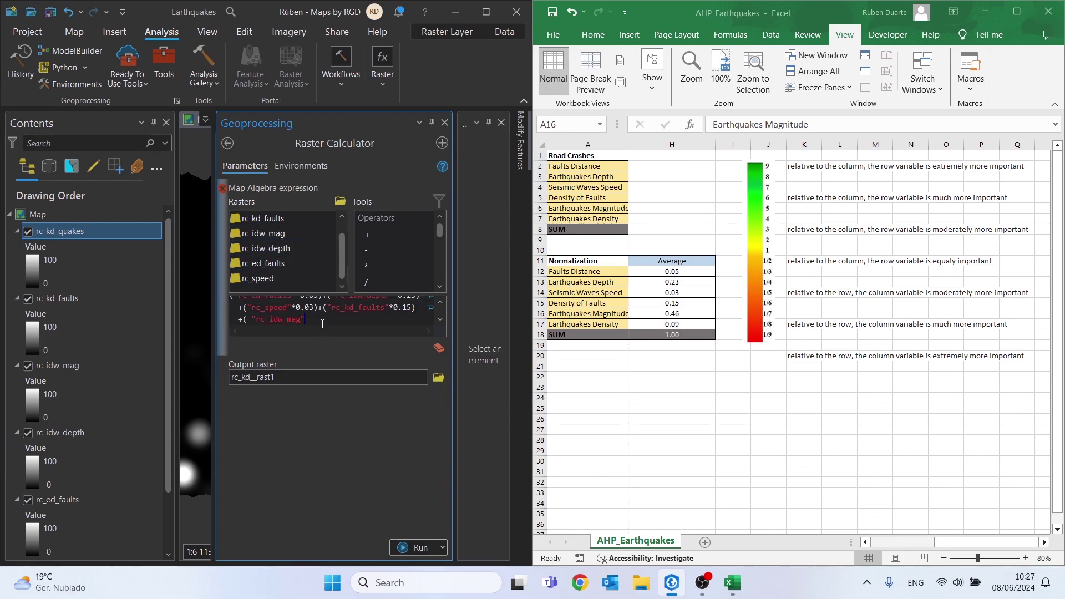
left_click(258, 321)
key("BackSpace")
left_click(328, 324)
type("*0.46)+(")
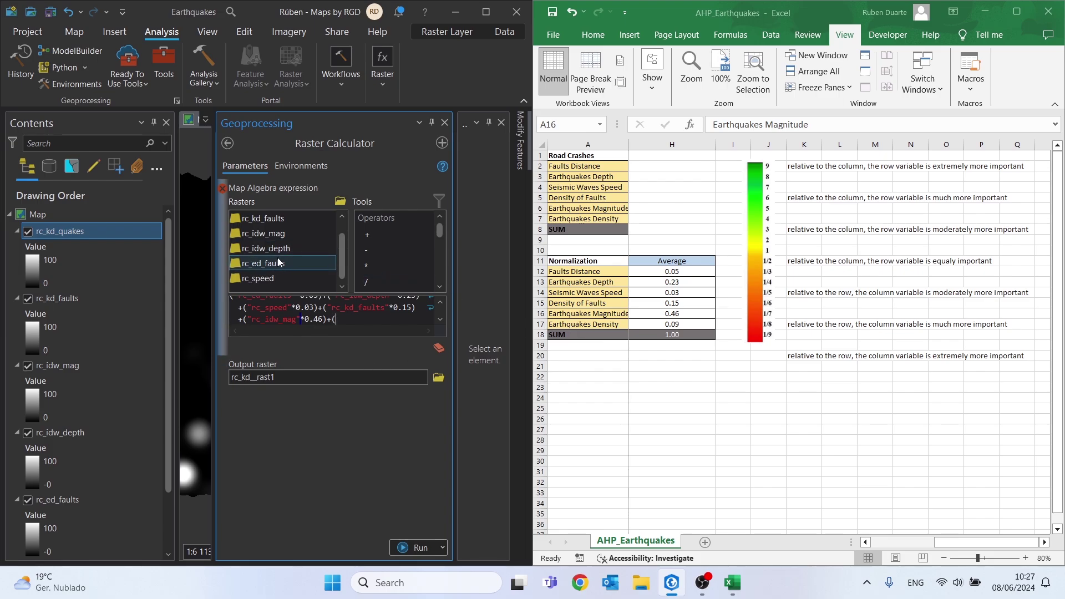
Step: Complete the expression with rc_kd_quakes multiplied by the Earthquakes Density weight of 0.09
left_click(343, 216)
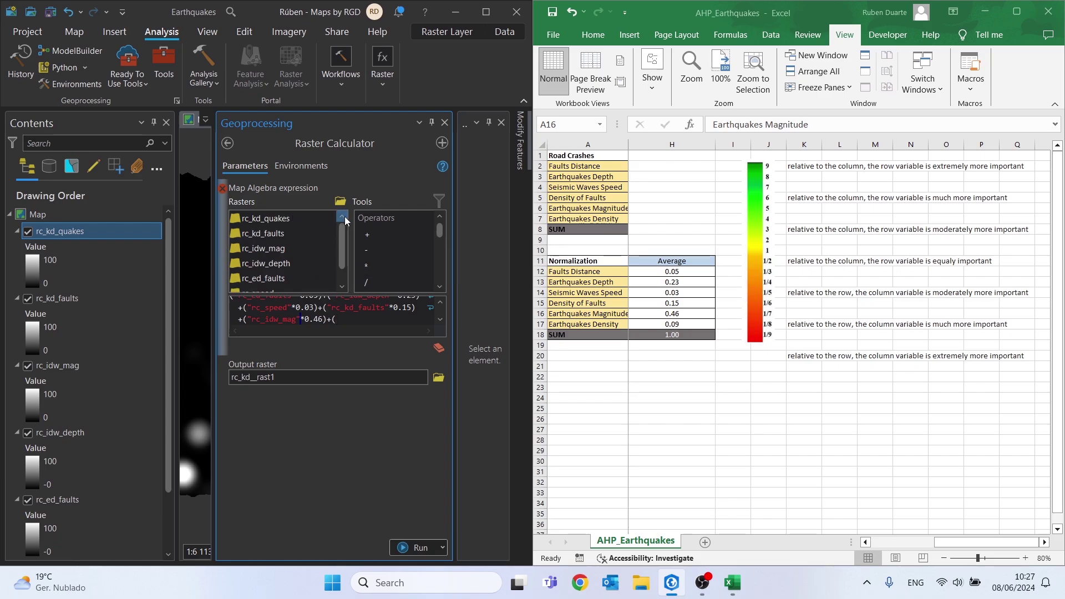
double_click(274, 220)
type("*")
left_click(708, 325)
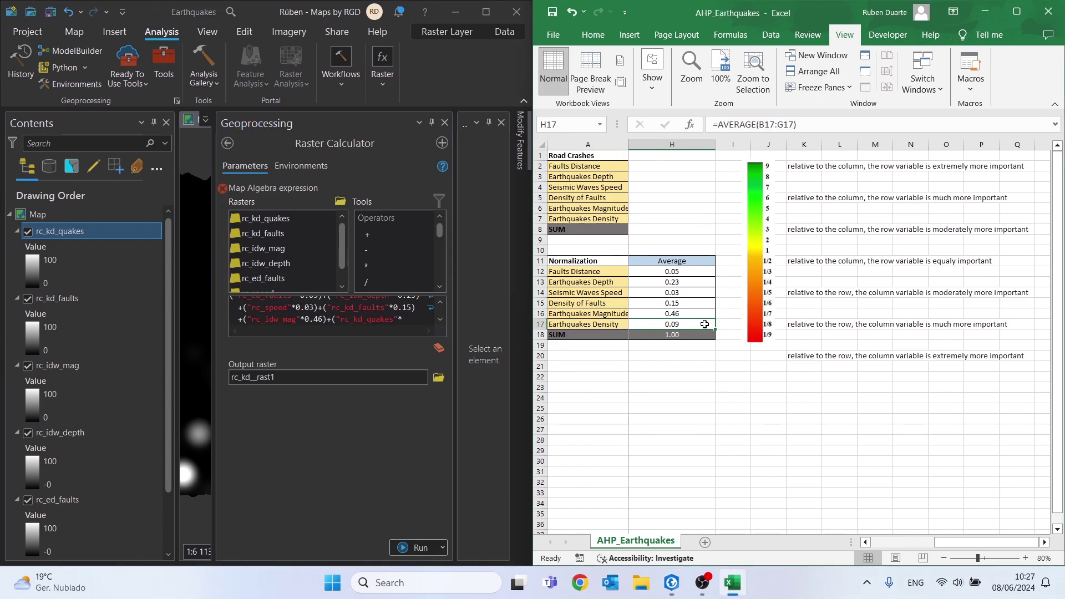
left_click(410, 323)
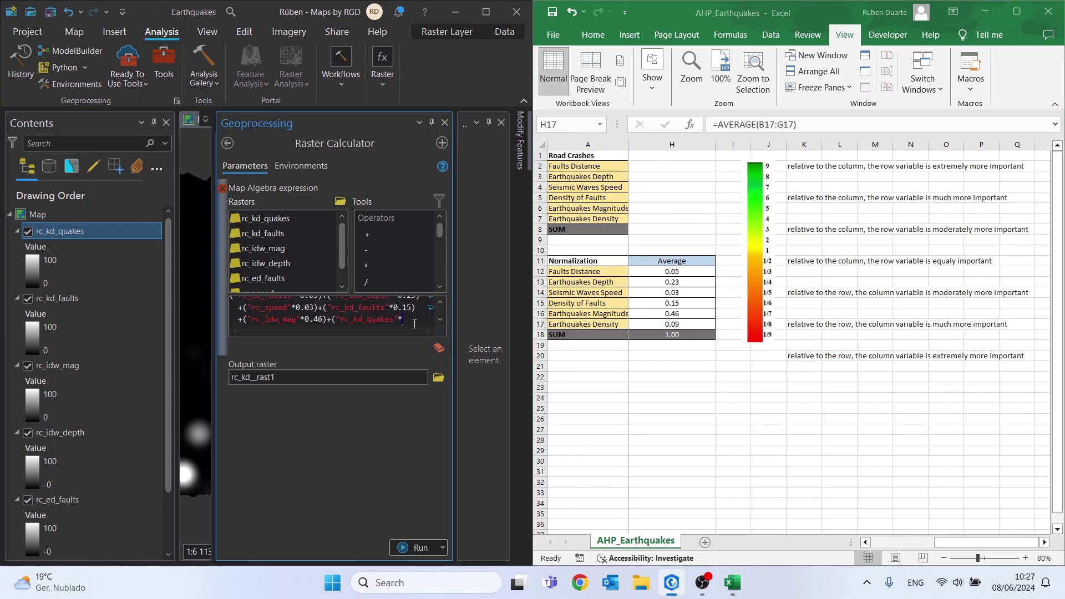
type("0.09)")
Step: Set the output raster to ahp_earthquakes in the Earthquakes Spain Susceptibility Map folder
left_click(433, 382)
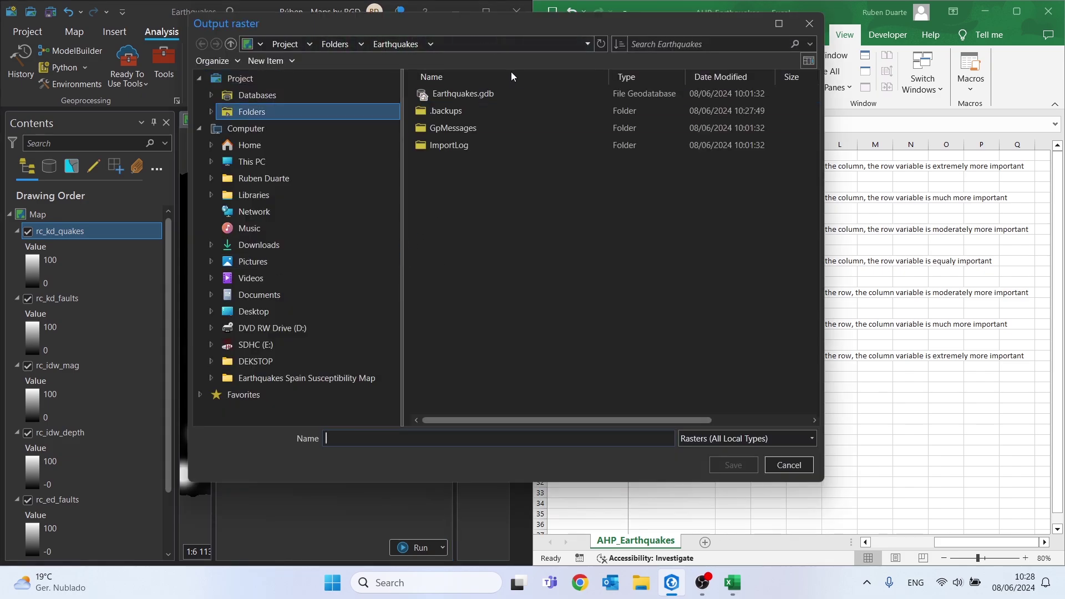
left_click(281, 380)
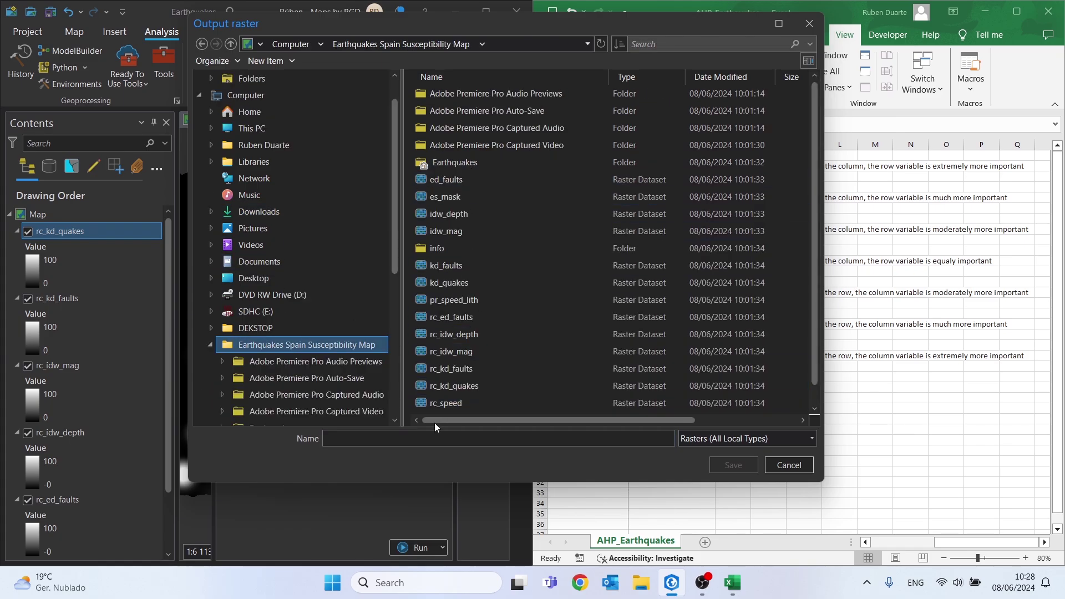
left_click(406, 439)
type("ahp")
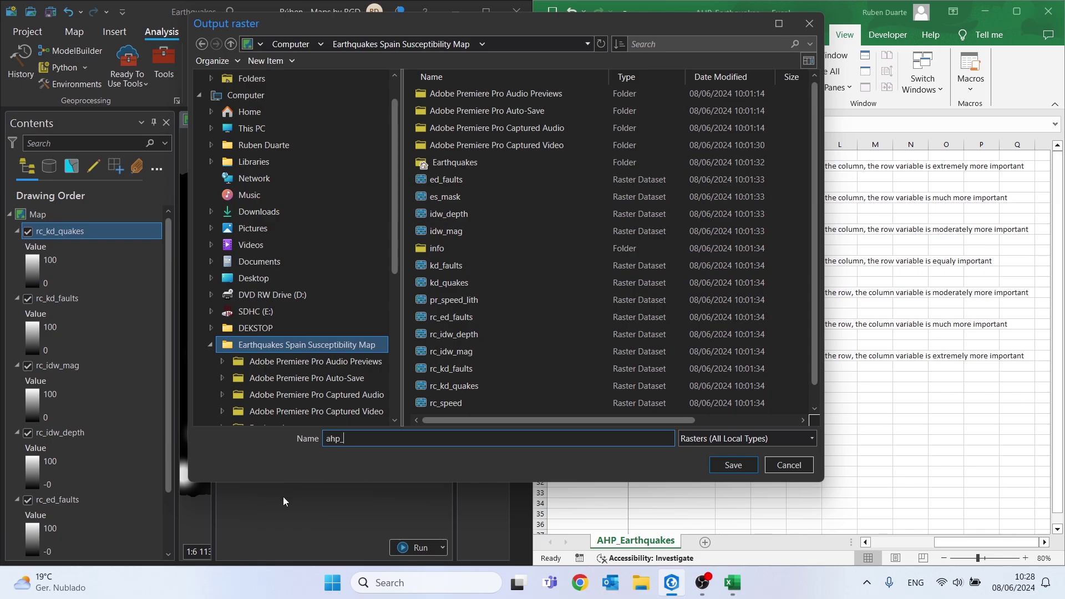
type("_earthquakes")
left_click(723, 464)
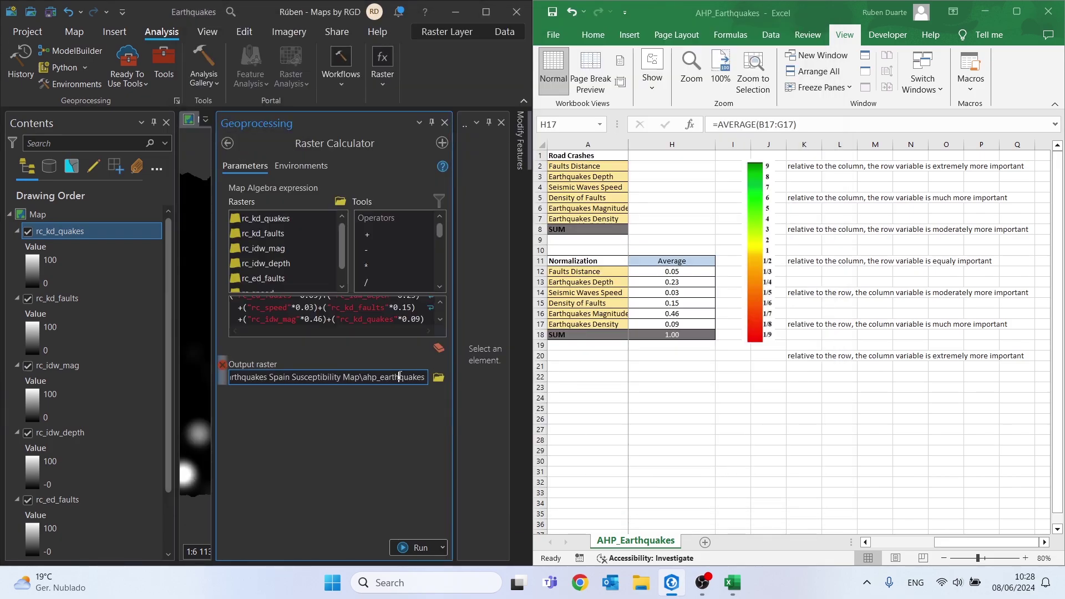
Step: Shorten the output raster's name to ahp_quakes
key("BackSpace")
key("BackSpace")
key("BackSpace")
key("BackSpace")
key("BackSpace")
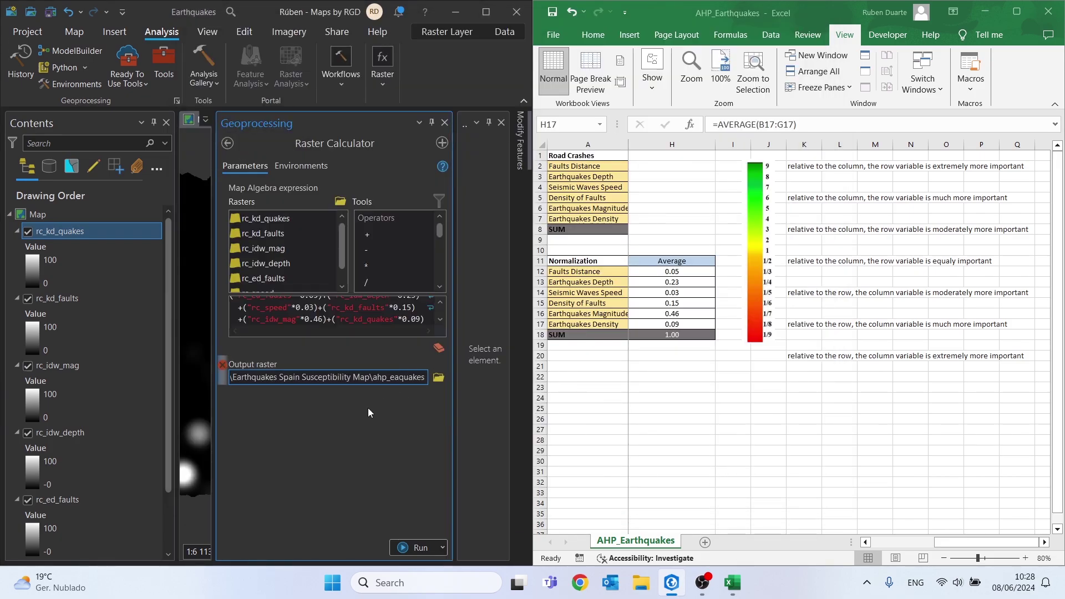
left_click(392, 414)
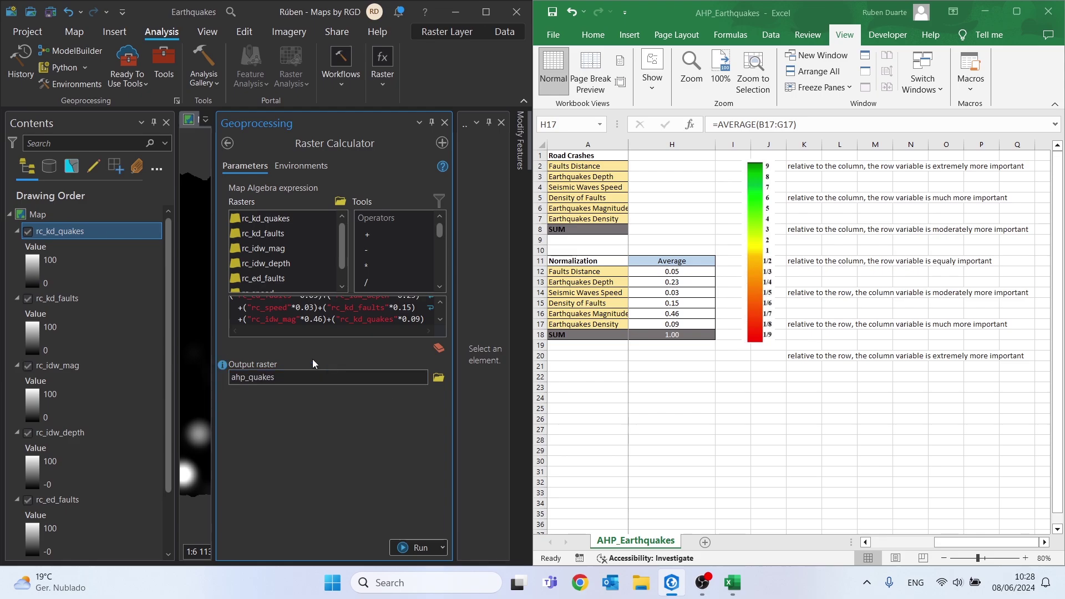
Step: In the Raster Calculator's environment settings, set the output coordinate system to the current map's, Madrid_1870_Madrid_Spain
left_click(310, 167)
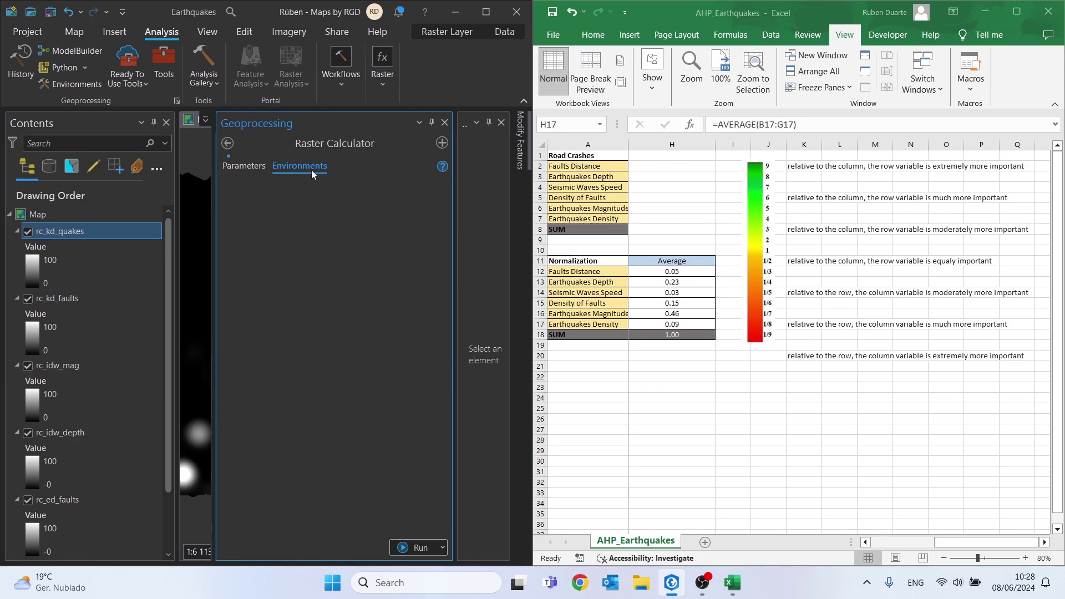
left_click(411, 219)
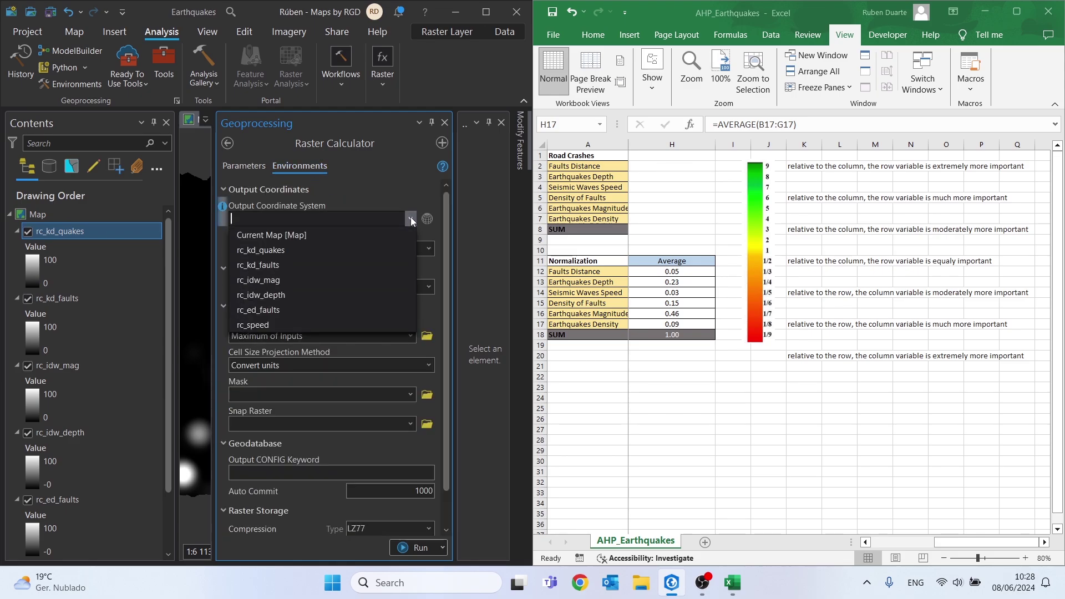
left_click(251, 235)
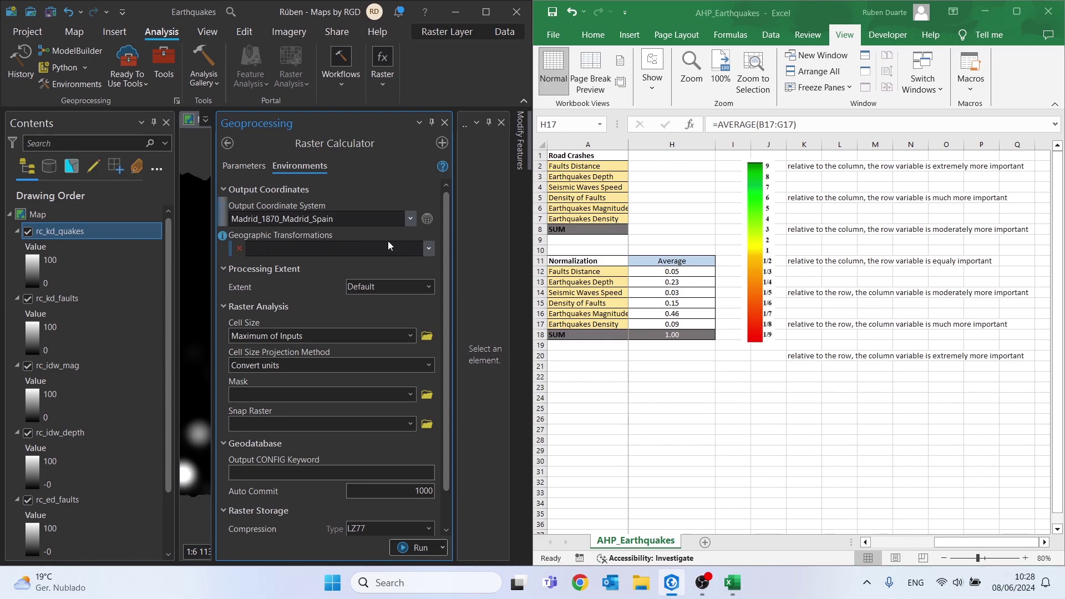
Step: Set the processing extent from es.shp in the Earthquakes Spain Susceptibility Map folder
left_click(408, 285)
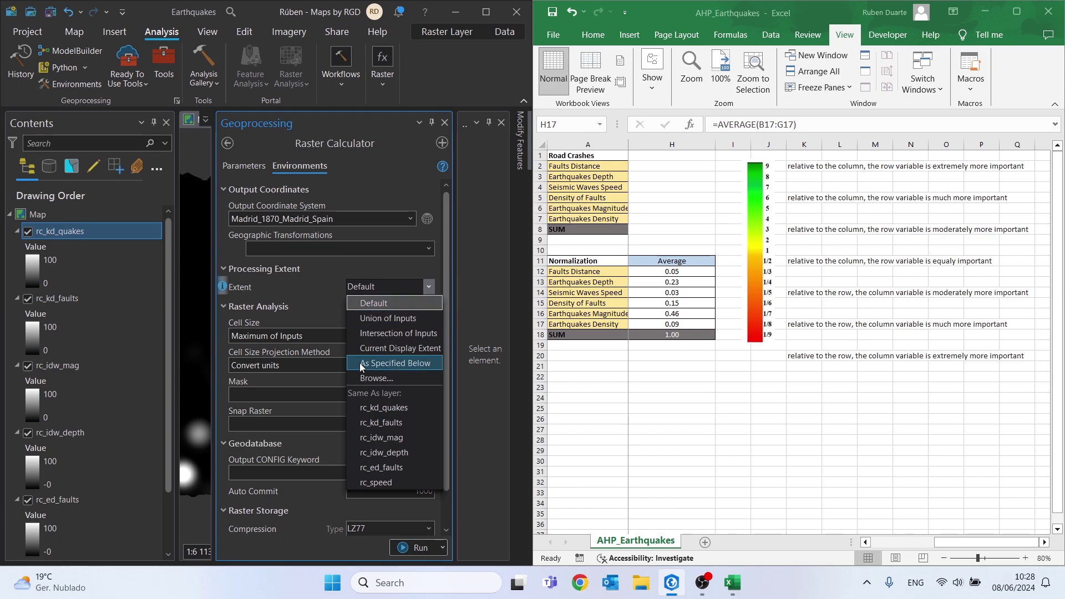
left_click(367, 378)
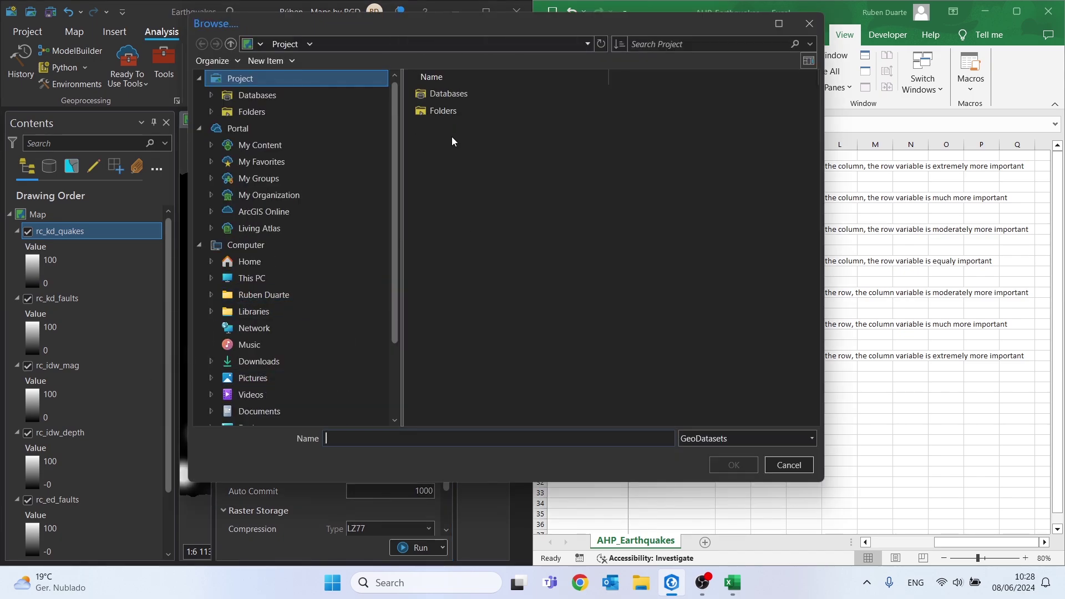
double_click(427, 114)
double_click(453, 111)
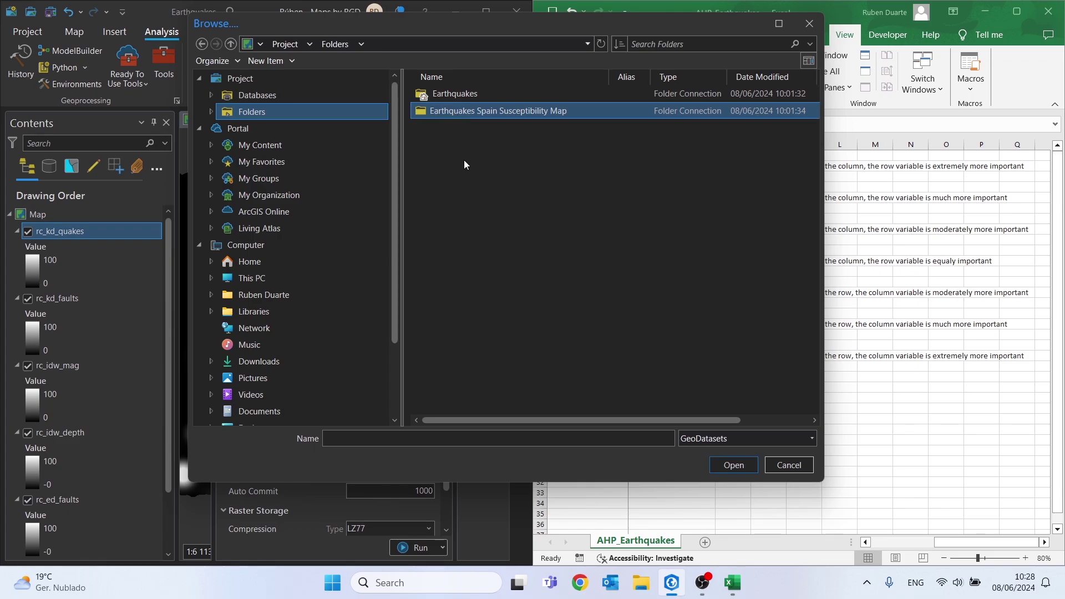
scroll(472, 162, "down", 1)
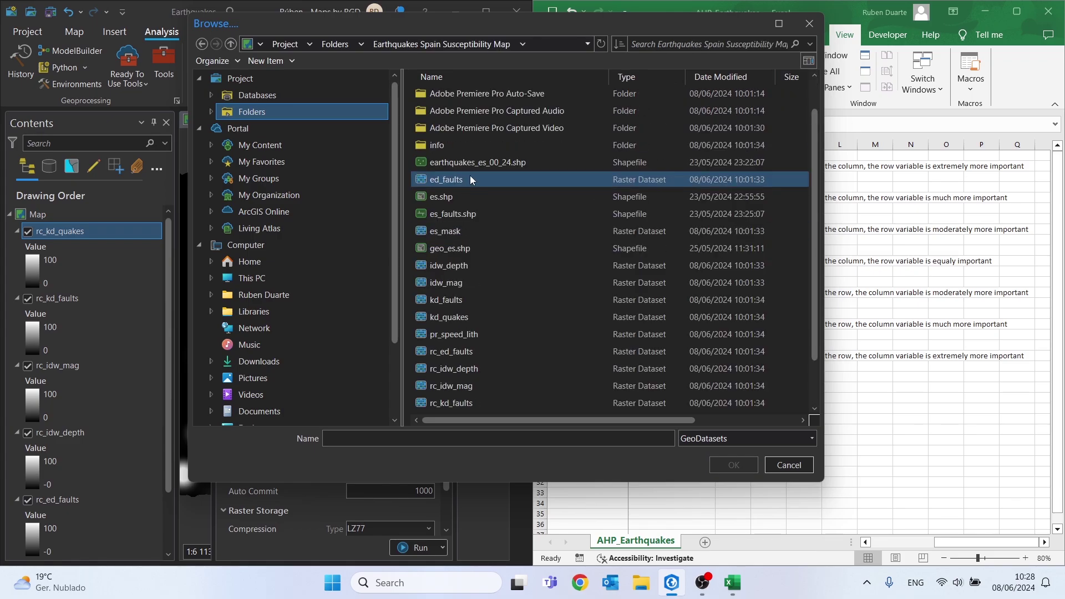
scroll(469, 188, "down", 1)
scroll(500, 206, "up", 2)
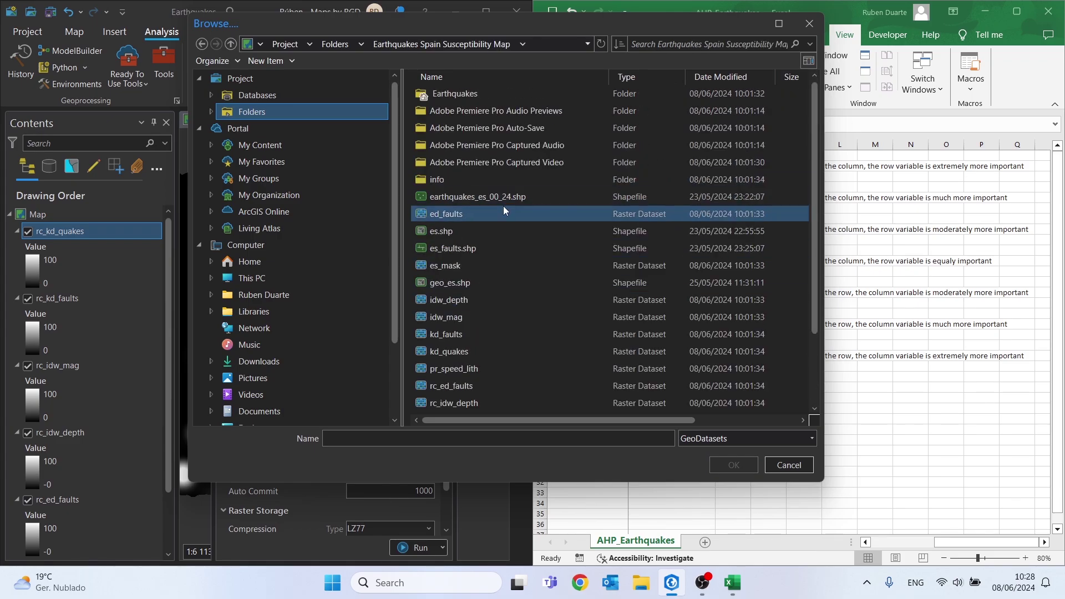
left_click(451, 236)
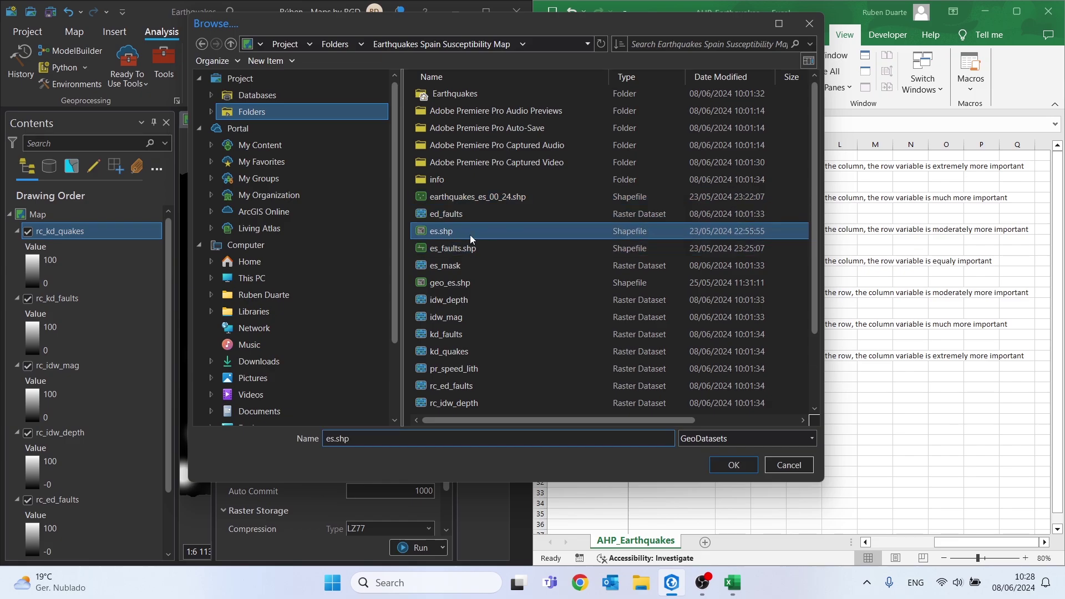
left_click(732, 465)
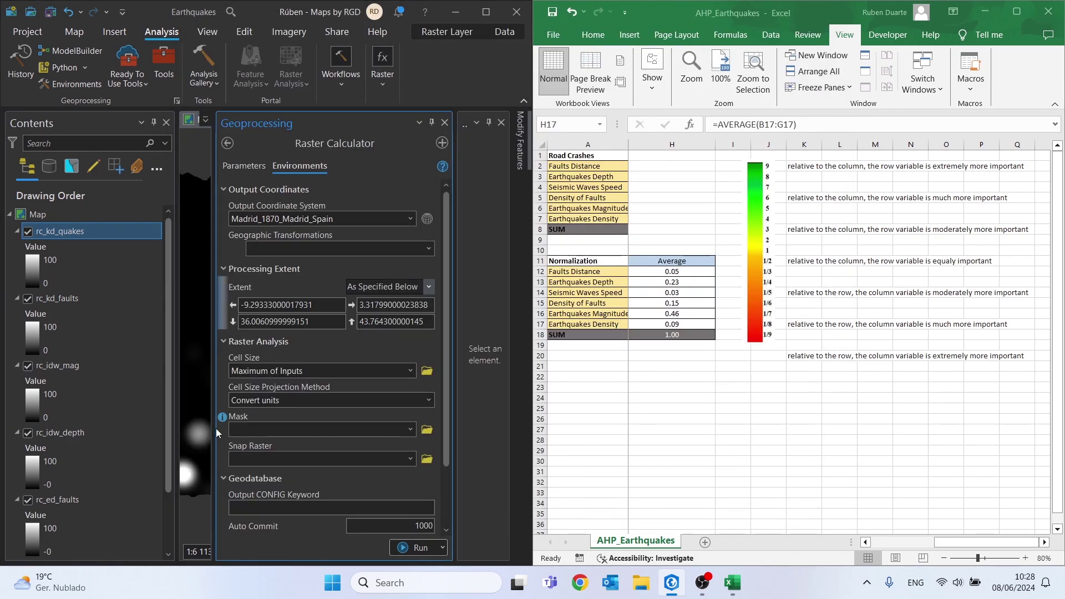
Step: Set the raster analysis mask to es_mask from the Earthquakes Spain Susceptibility Map folder
left_click(427, 429)
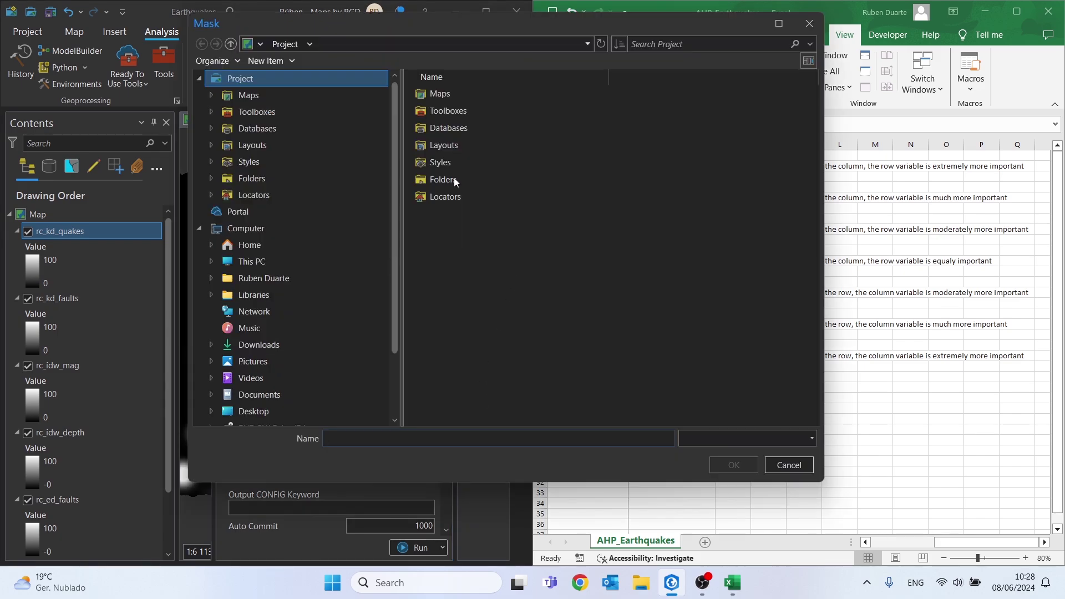
left_click(474, 176)
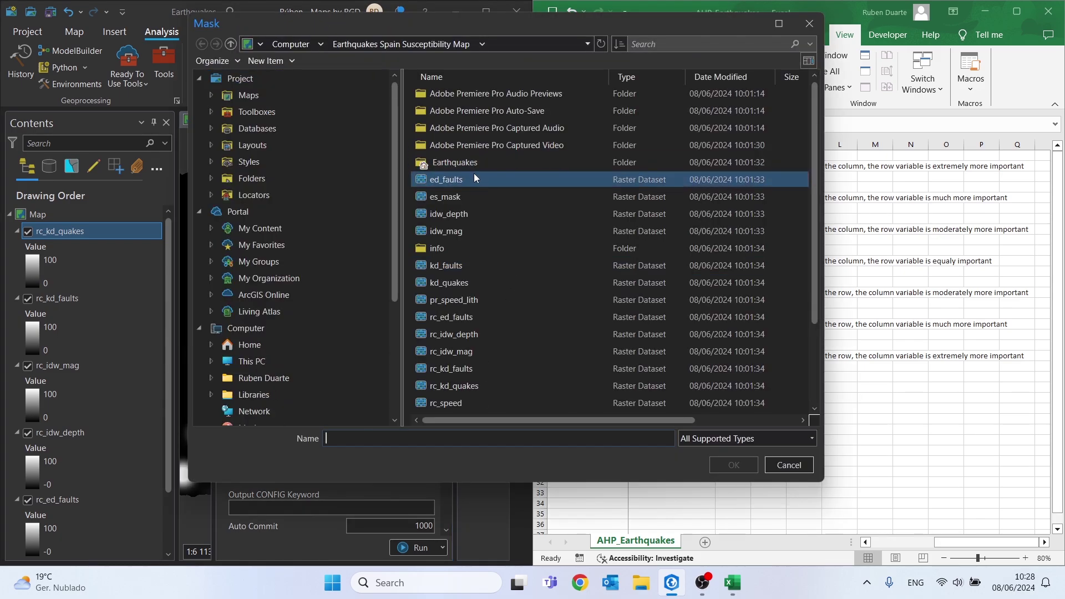
left_click(459, 199)
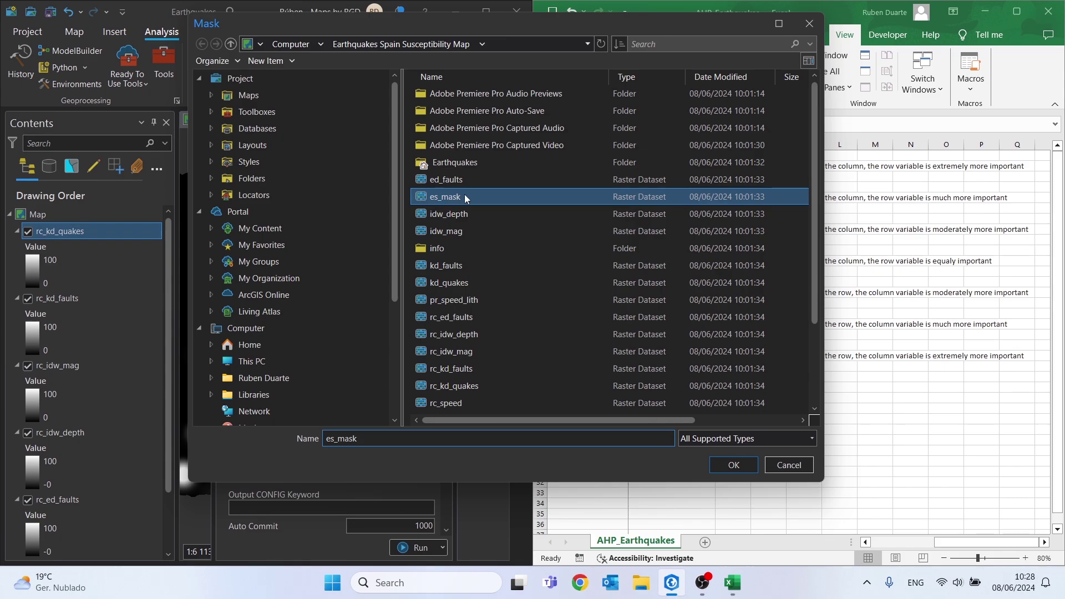
left_click(738, 467)
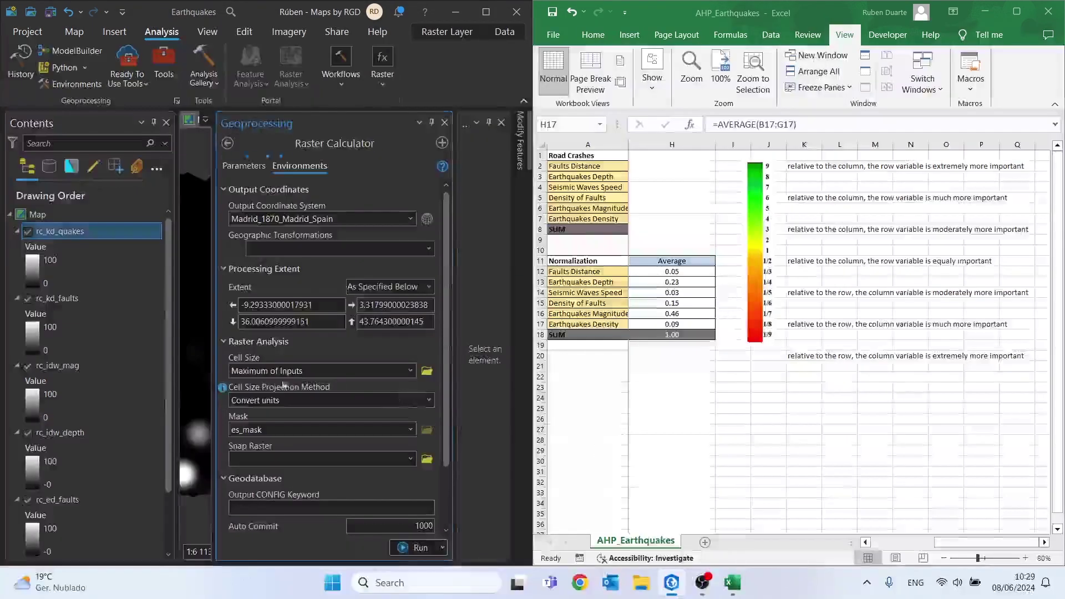
Step: Set es_mask from the Earthquakes Spain Susceptibility Map folder as the snap raster
left_click(411, 461)
left_click(410, 461)
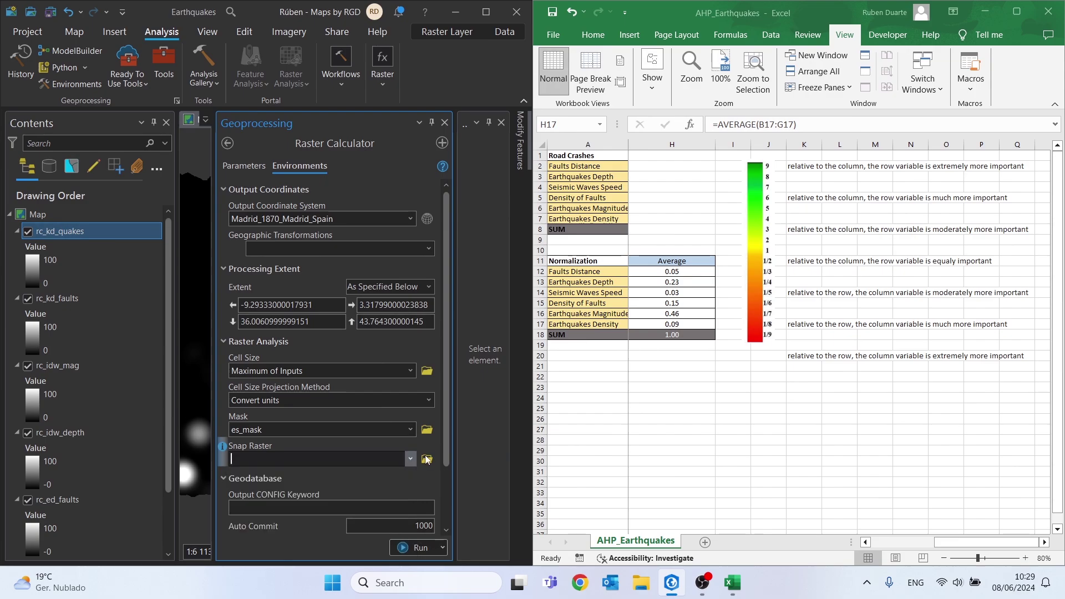
left_click(428, 459)
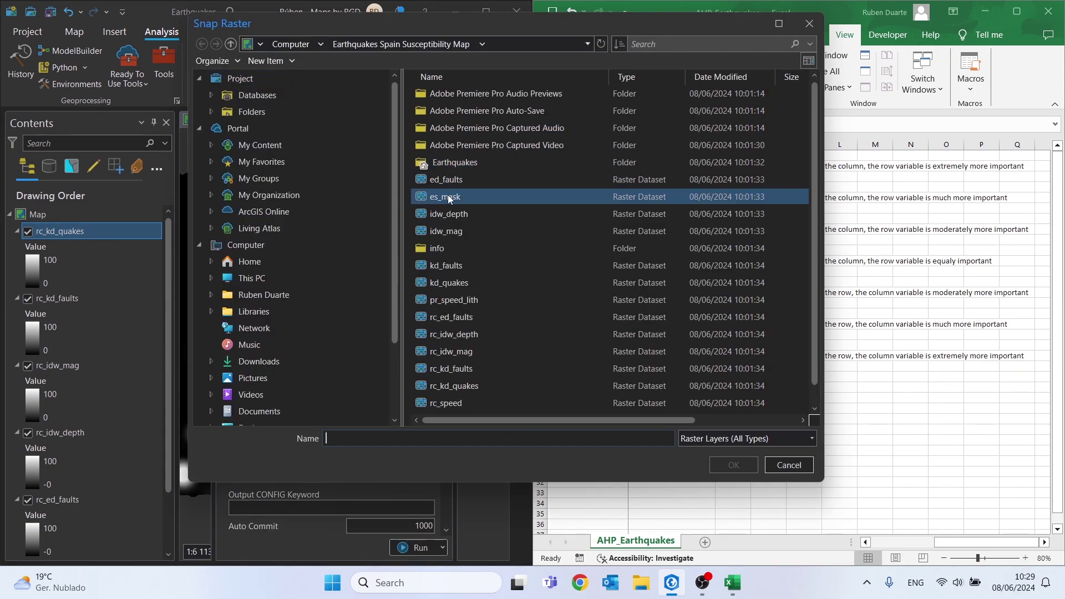
left_click(449, 197)
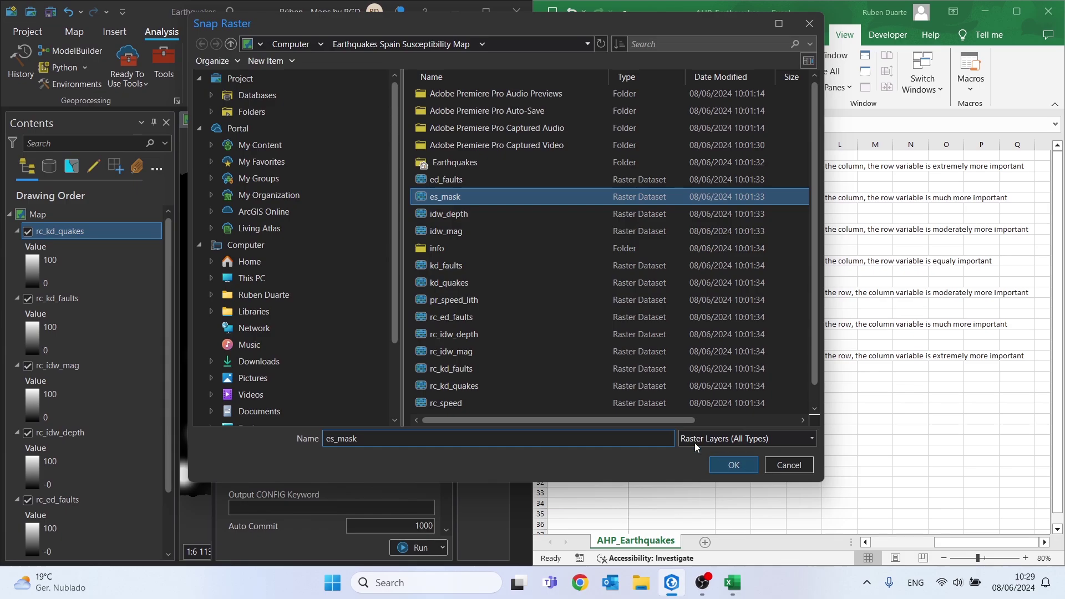
left_click(734, 465)
Step: Return to the calculator's parameters, run the weighted expression for ahp_quakes, and close the side panes covering the map
left_click(244, 165)
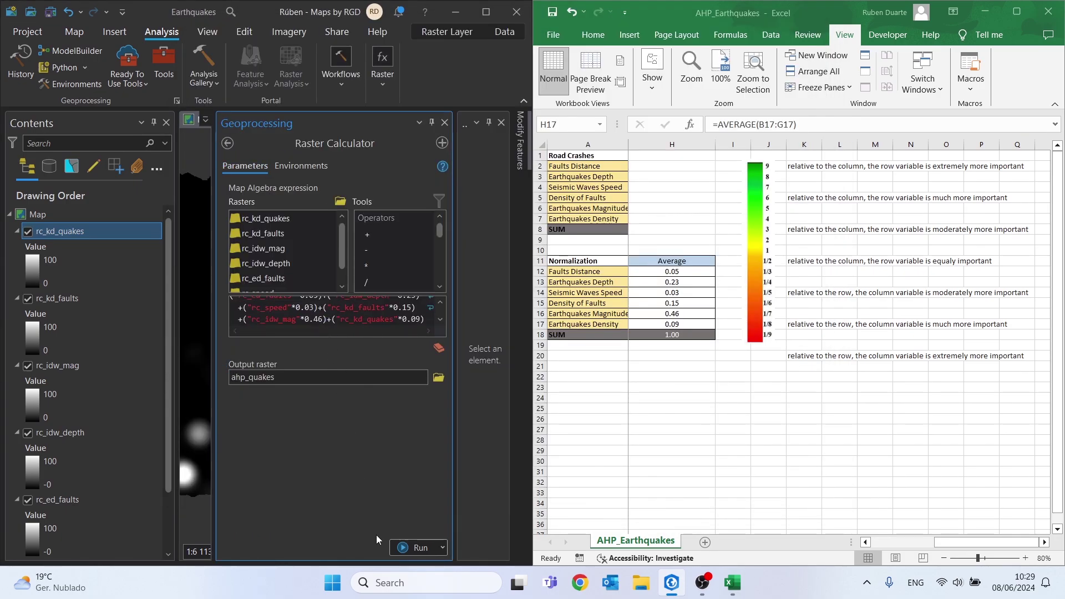
left_click(405, 547)
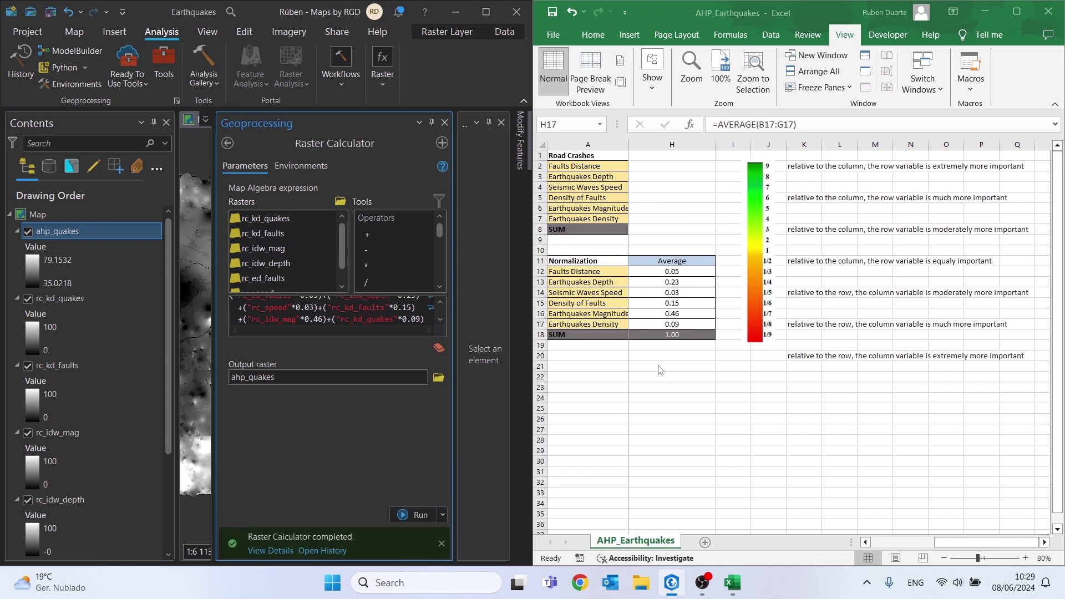
left_click(501, 122)
left_click(501, 122)
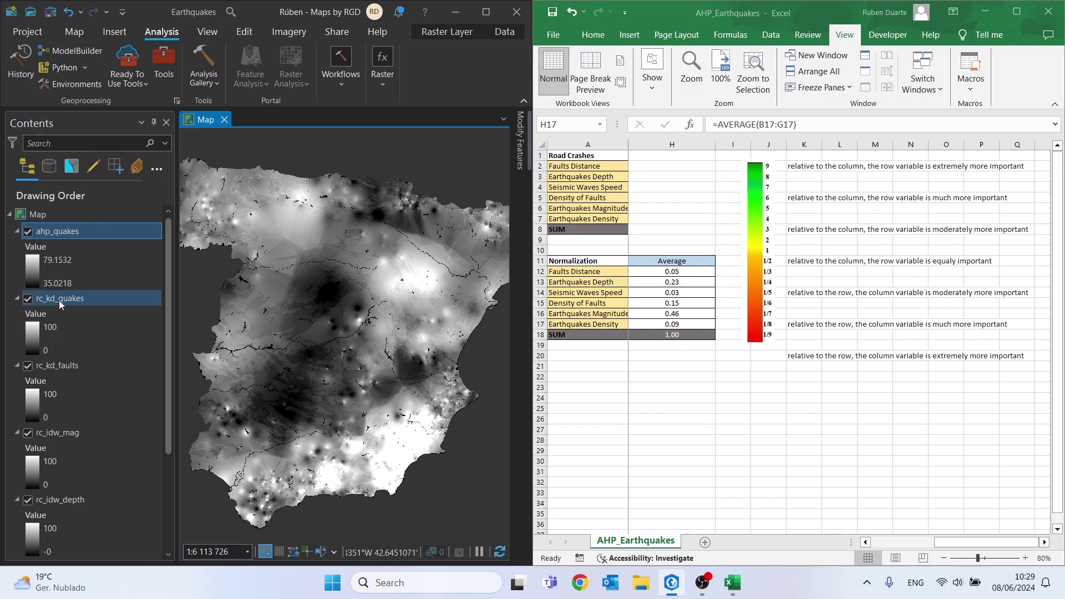
Step: Remove all the reclassified input layers, from rc_kd_quakes through rc_speed, keeping only ahp_quakes in the map
scroll(59, 301, "down", 5)
left_click(82, 498)
scroll(86, 495, "up", 5)
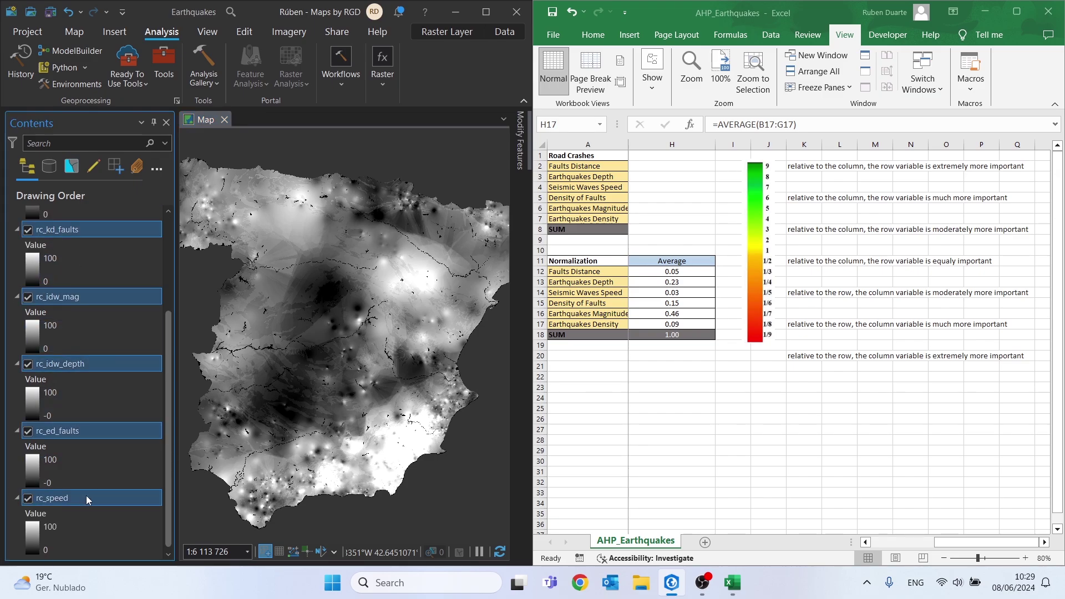
left_click(47, 300, "shift")
right_click(45, 298)
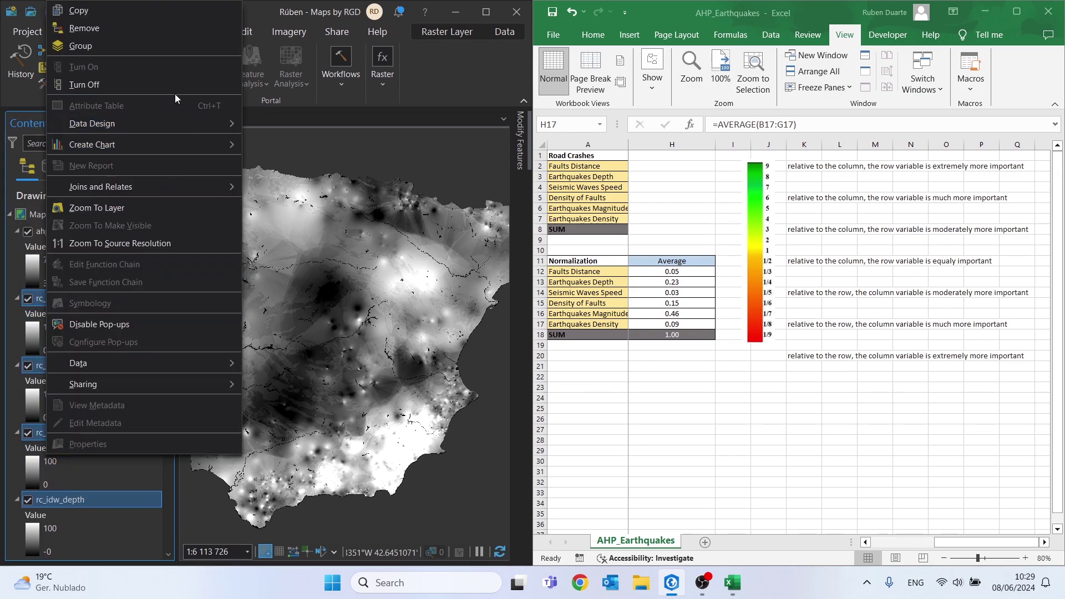
left_click(122, 32)
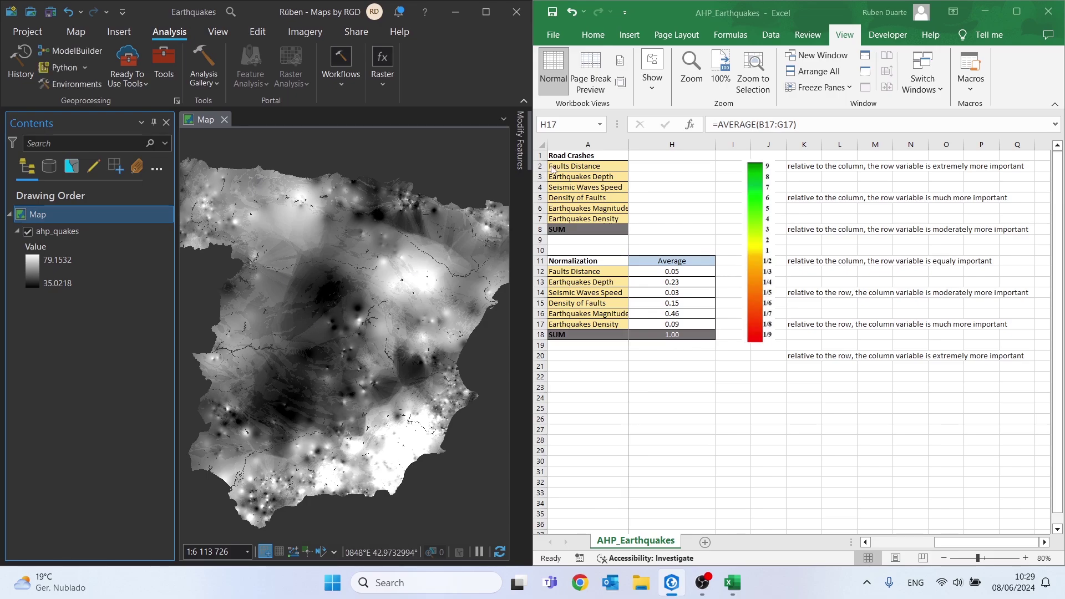
Step: Close the AHP_Earthquakes workbook in Excel, saving its changes, and switch back to ArcGIS Pro with its window maximized
left_click(1060, 20)
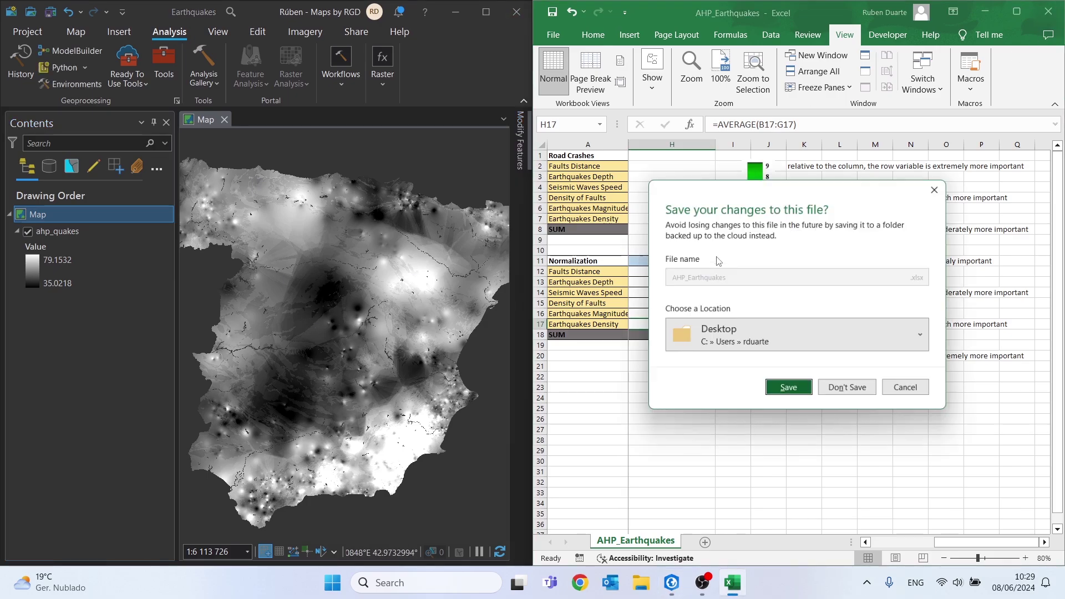
left_click(786, 393)
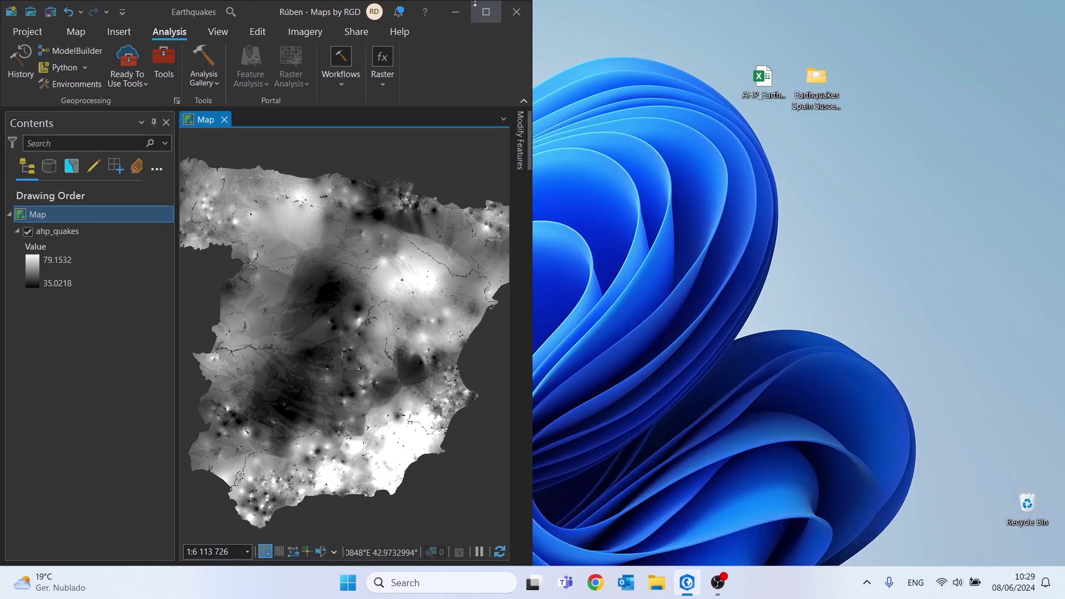
left_click(484, 13)
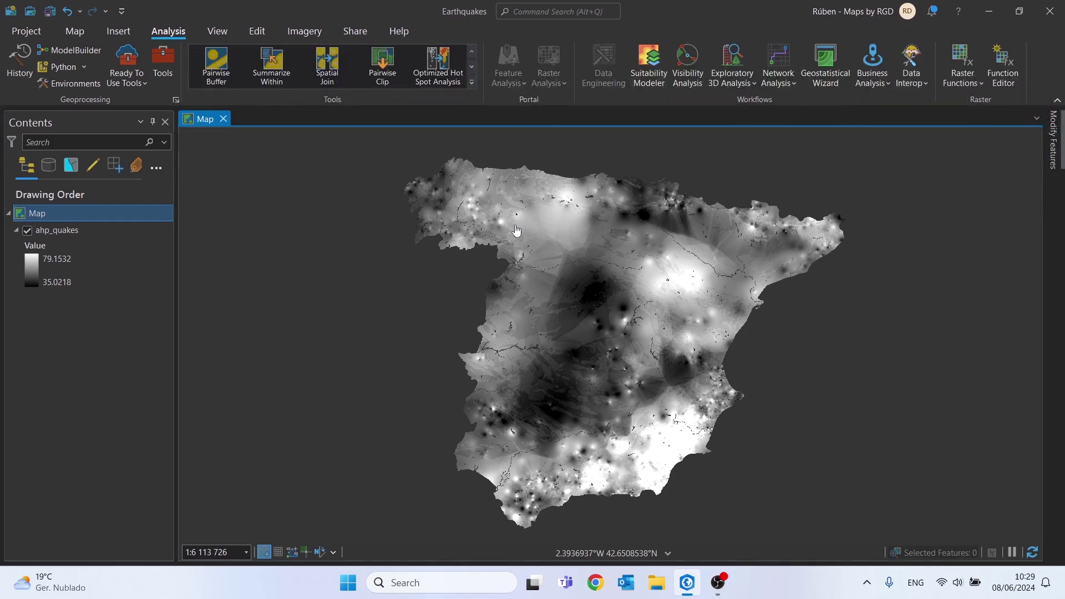
Step: Apply a green-yellow-red color scheme to the stretched ahp_quakes raster, with green for low and red for high values
left_click(30, 266)
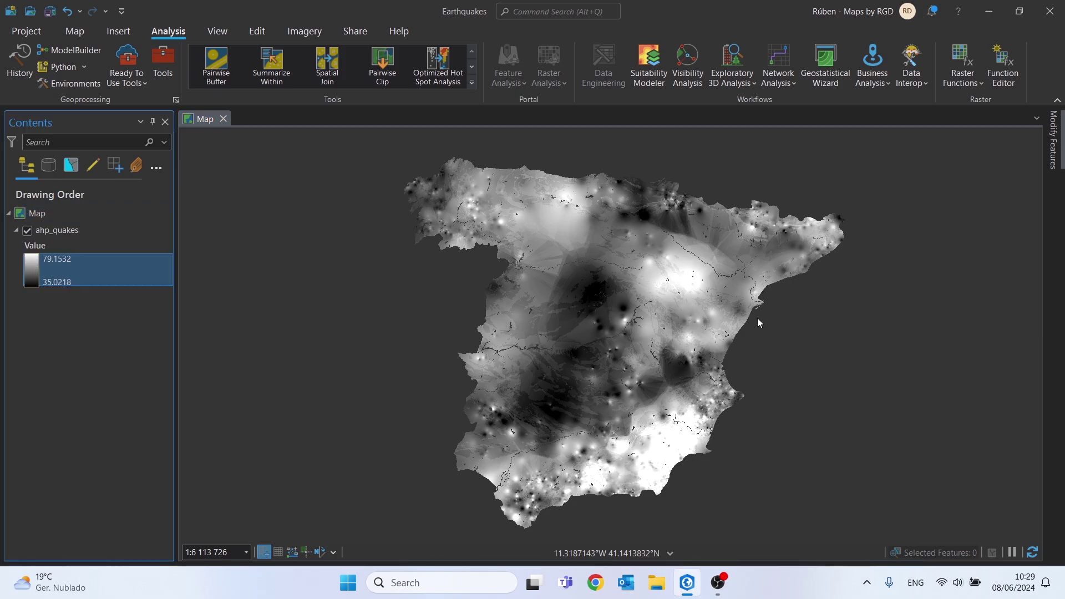
left_click(888, 229)
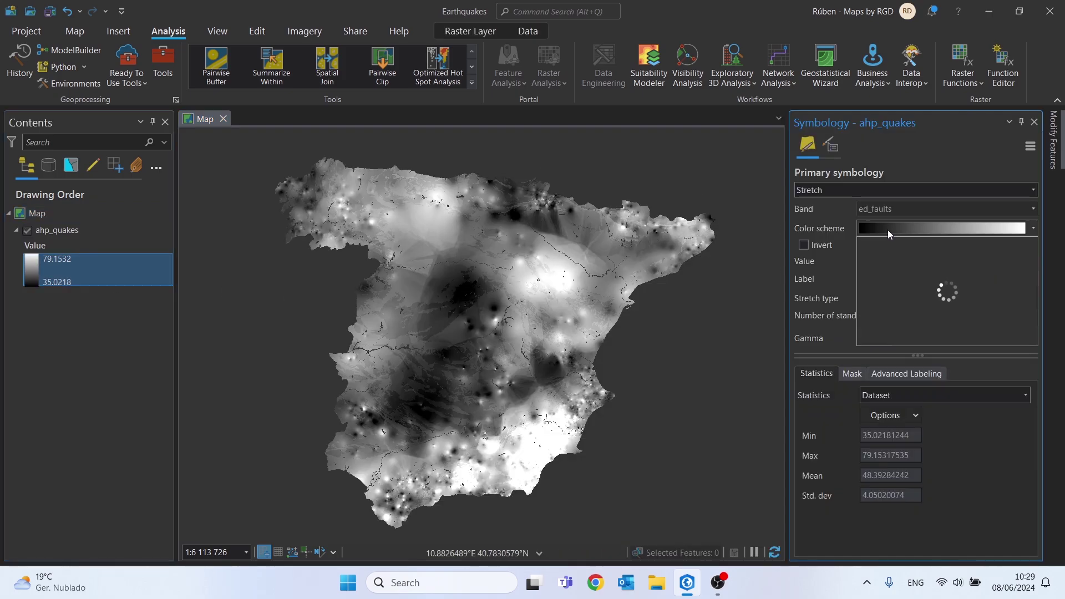
scroll(947, 290, "down", 5)
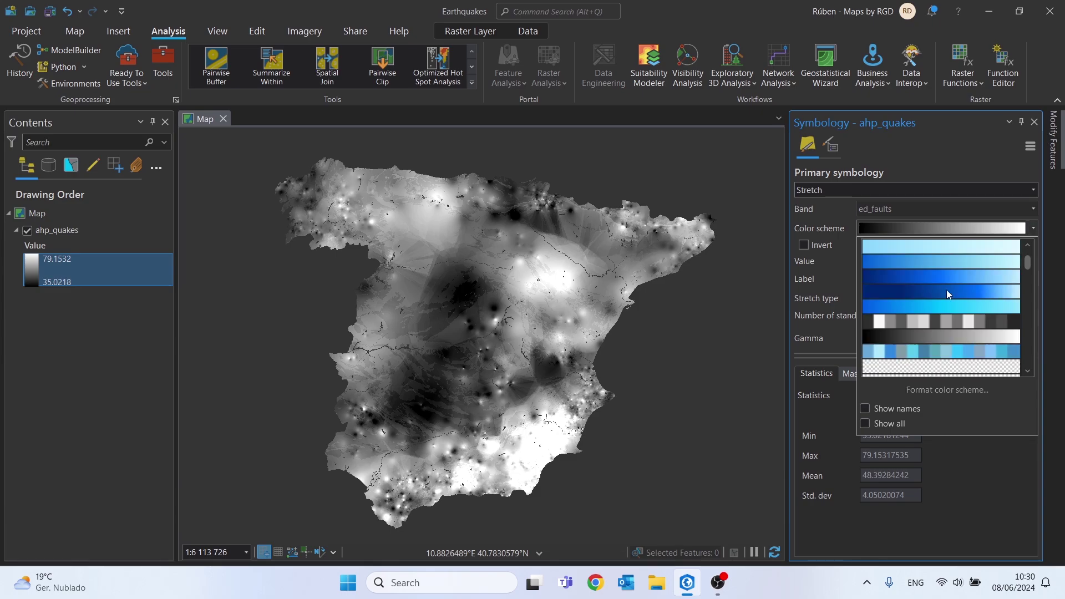
left_click(922, 295)
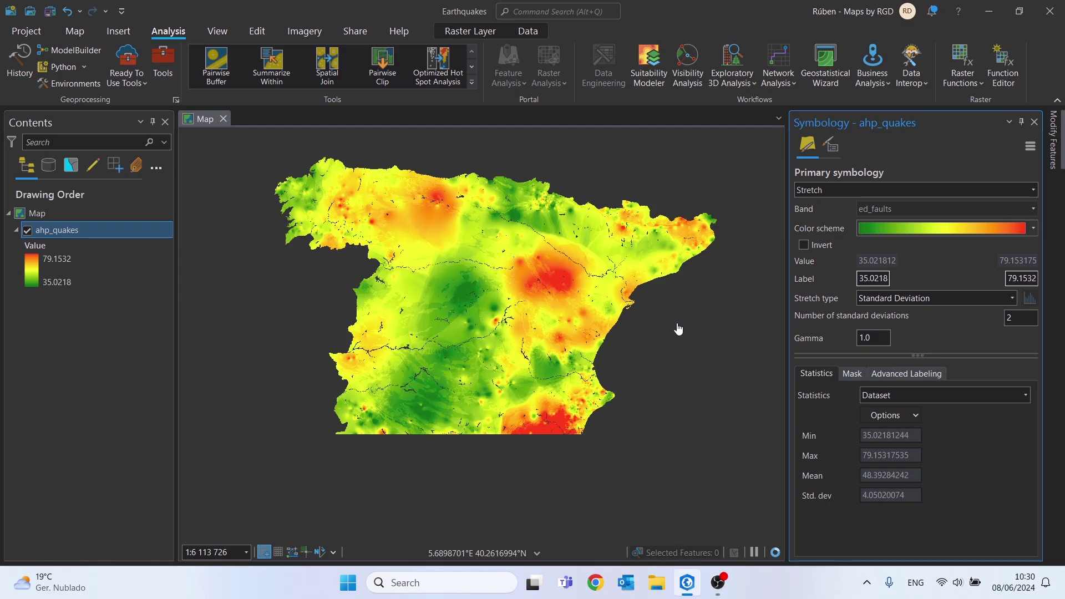
left_click_drag(540, 403, 551, 329)
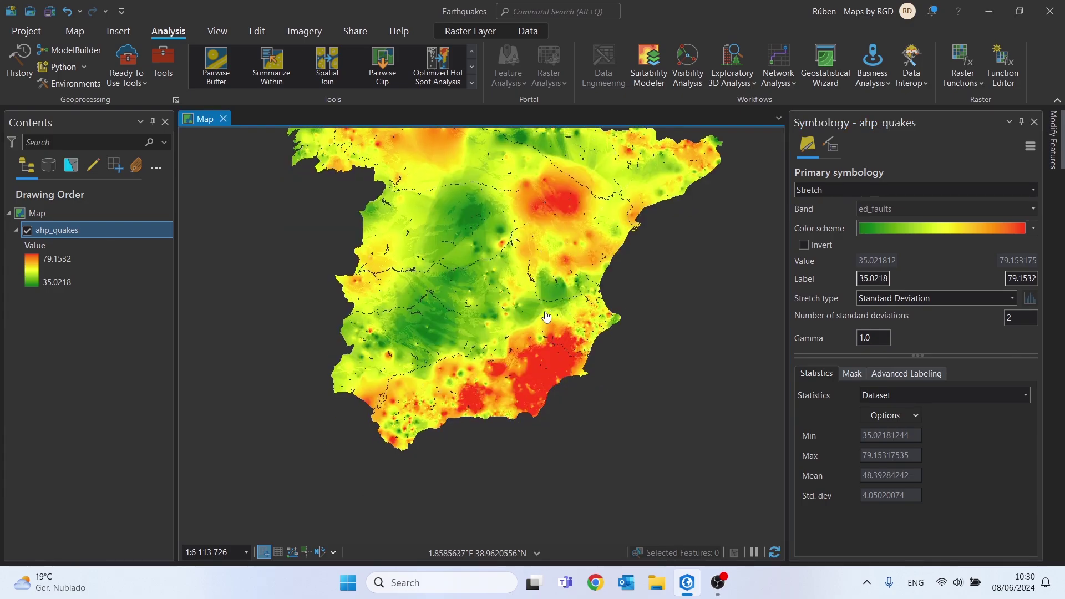
scroll(422, 499, "up", 1)
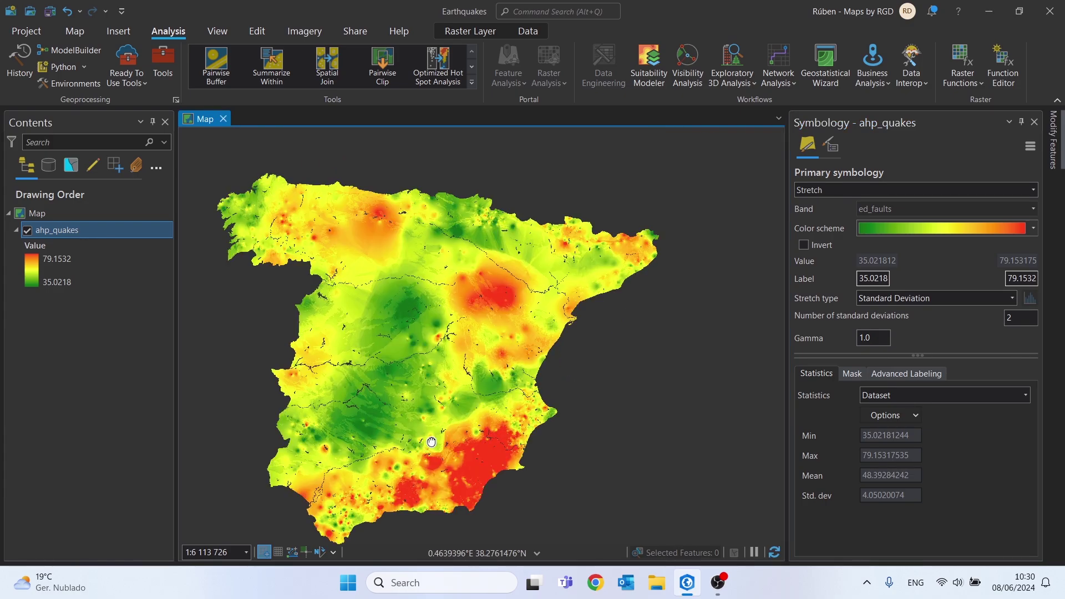
scroll(418, 458, "down", 1)
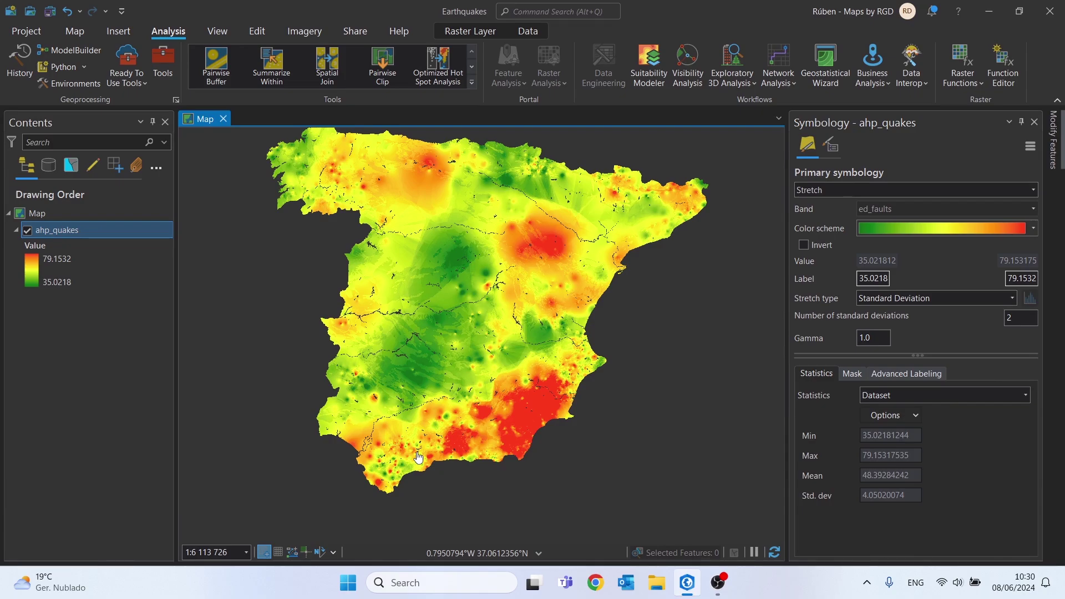